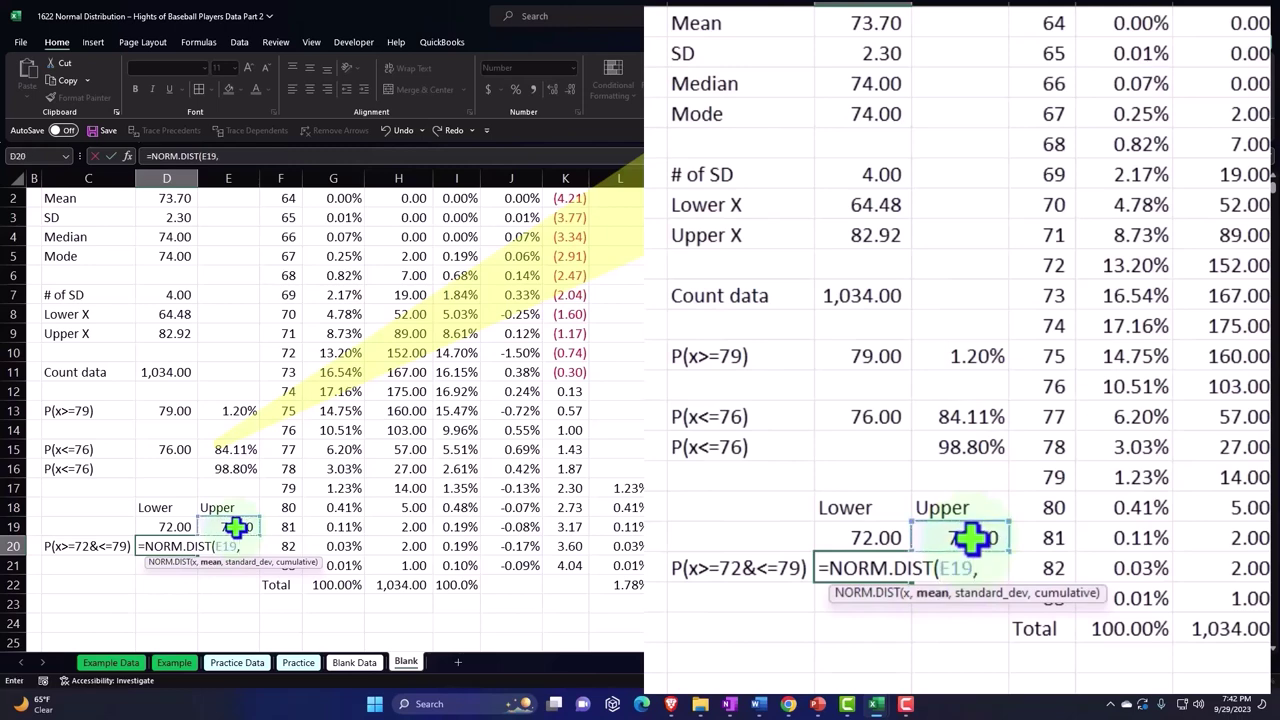
Build the first NORM.DIST term in D20 with mean D2, SD D3, cumulative 1
scroll(237, 527, up, 1)
click(168, 256)
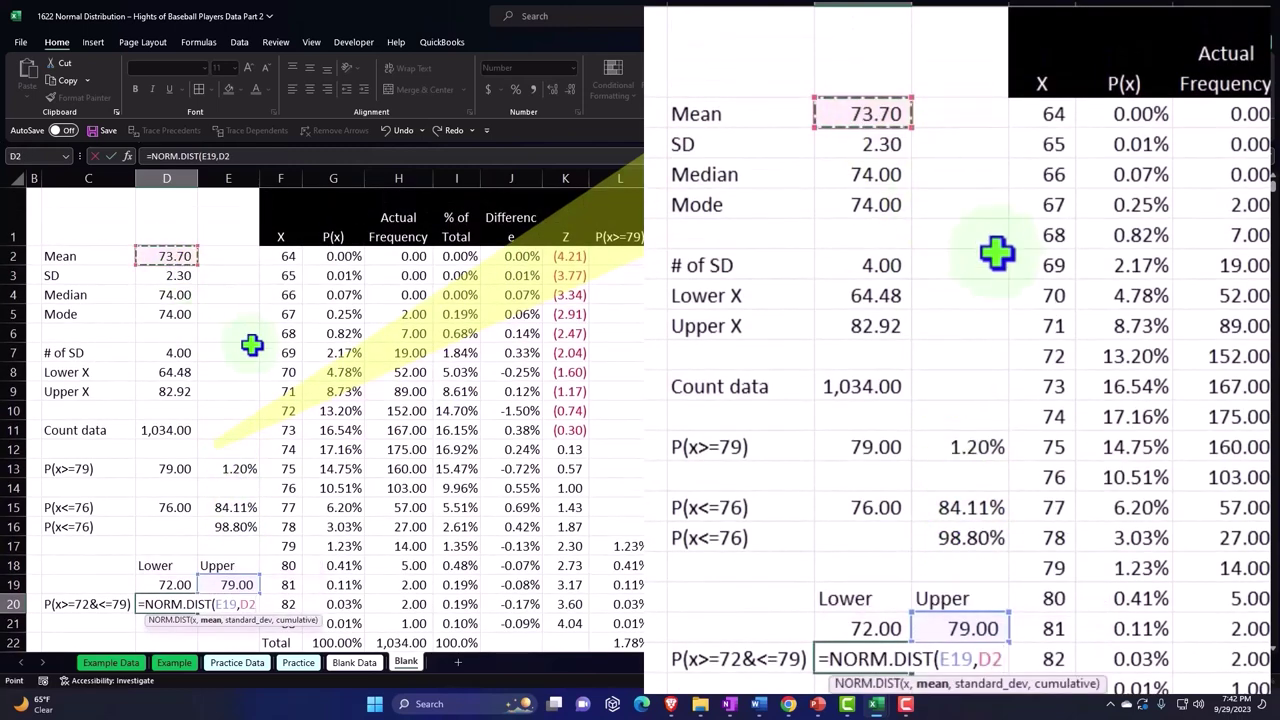
scroll(252, 345, down, 1)
text(,)
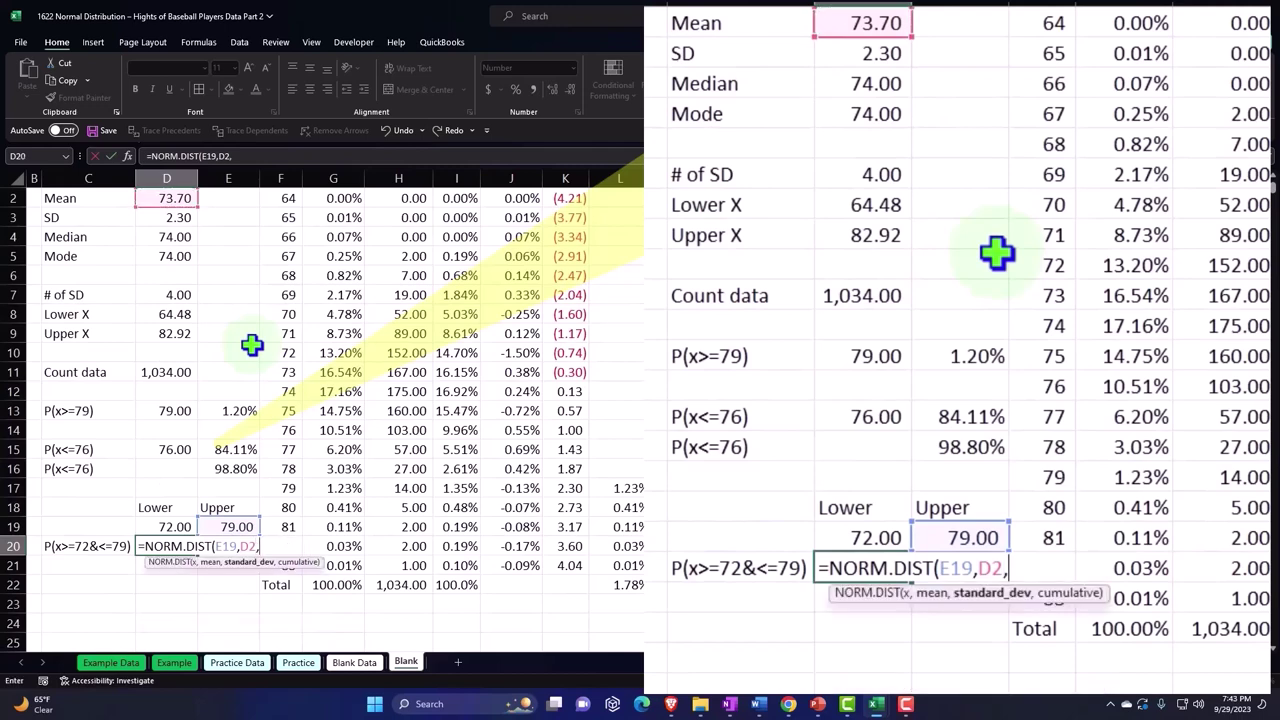
click(178, 220)
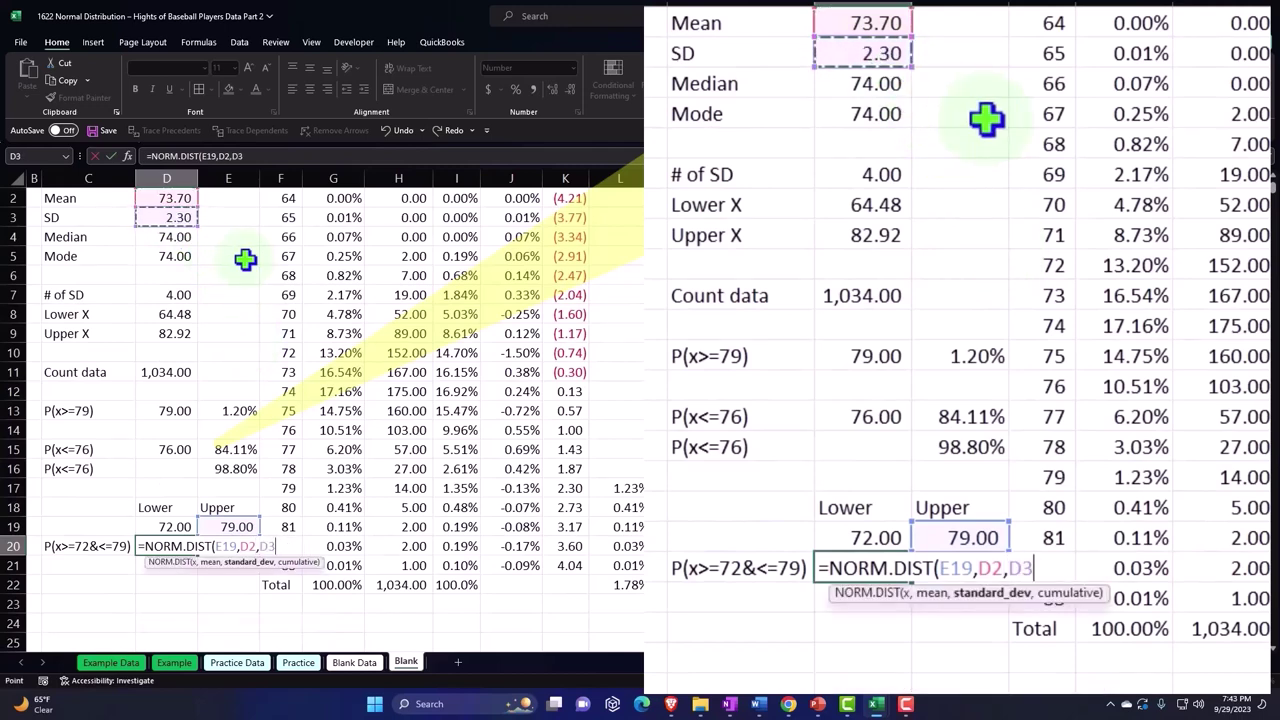
text(,1))
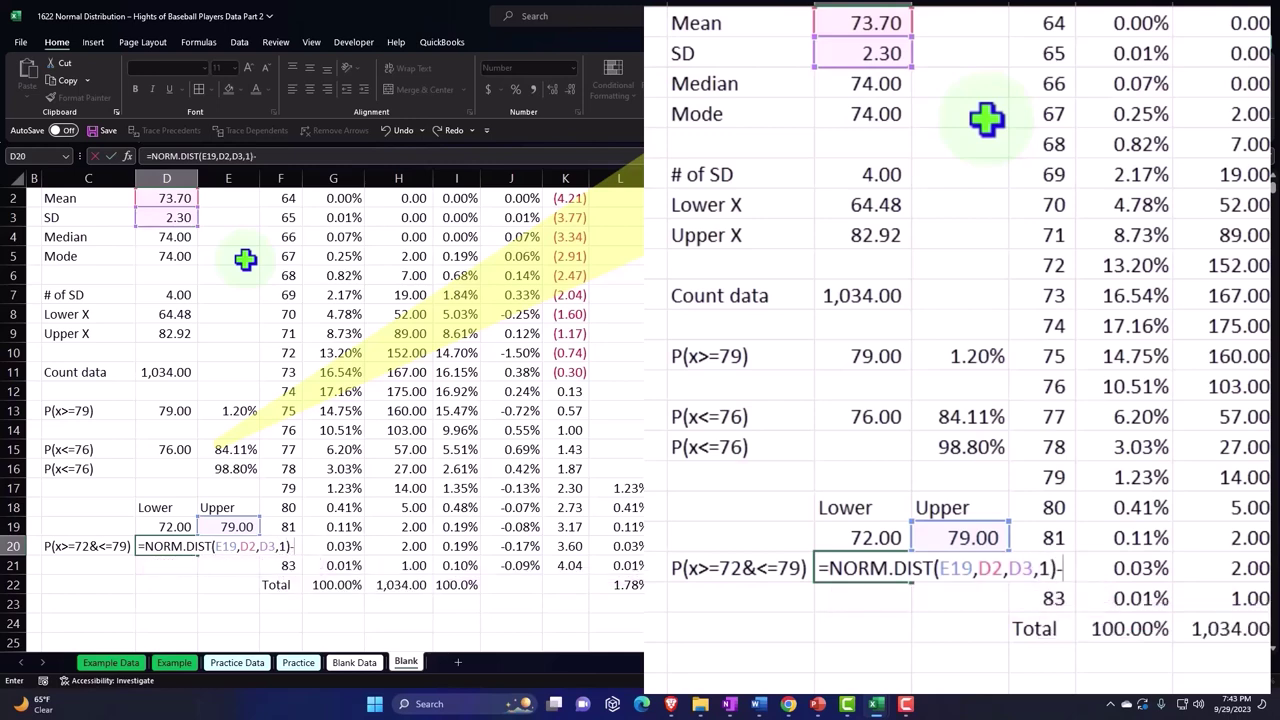
text(-norm)
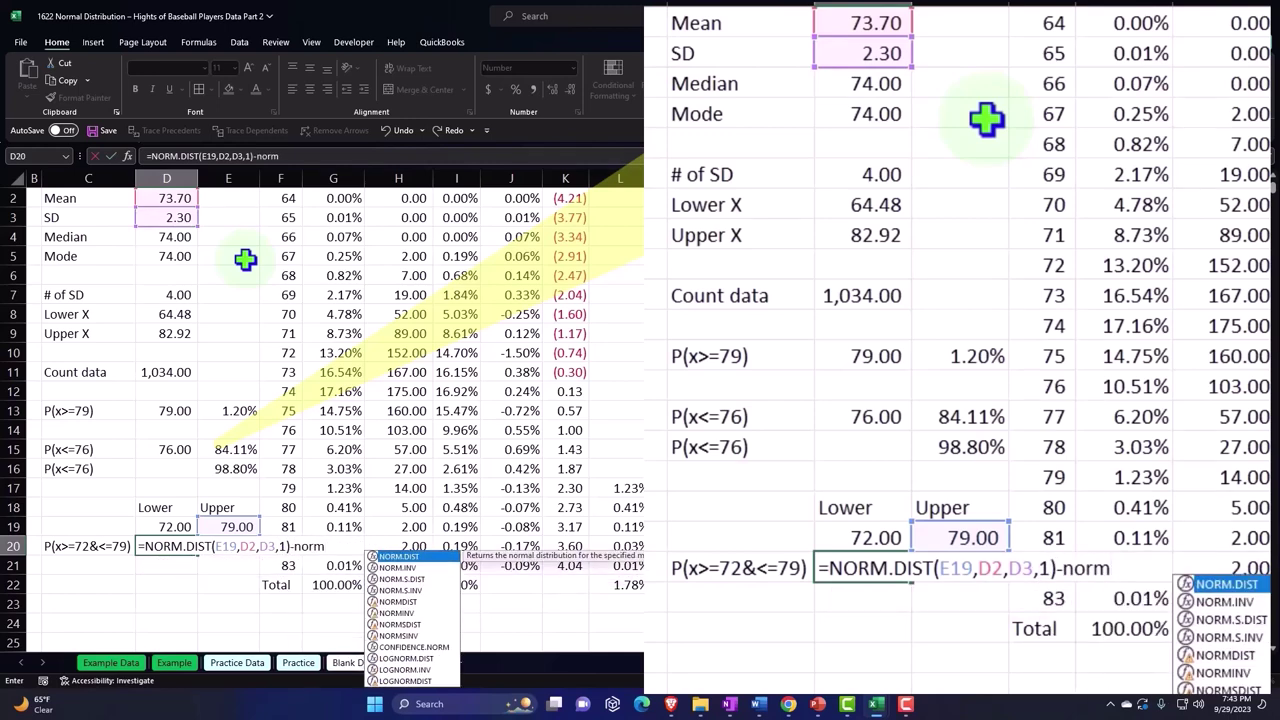
Subtract NORM.DIST(D19,D2,D3,1) and commit, giving 0.76 for P(72≤x≤79)
key(Tab)
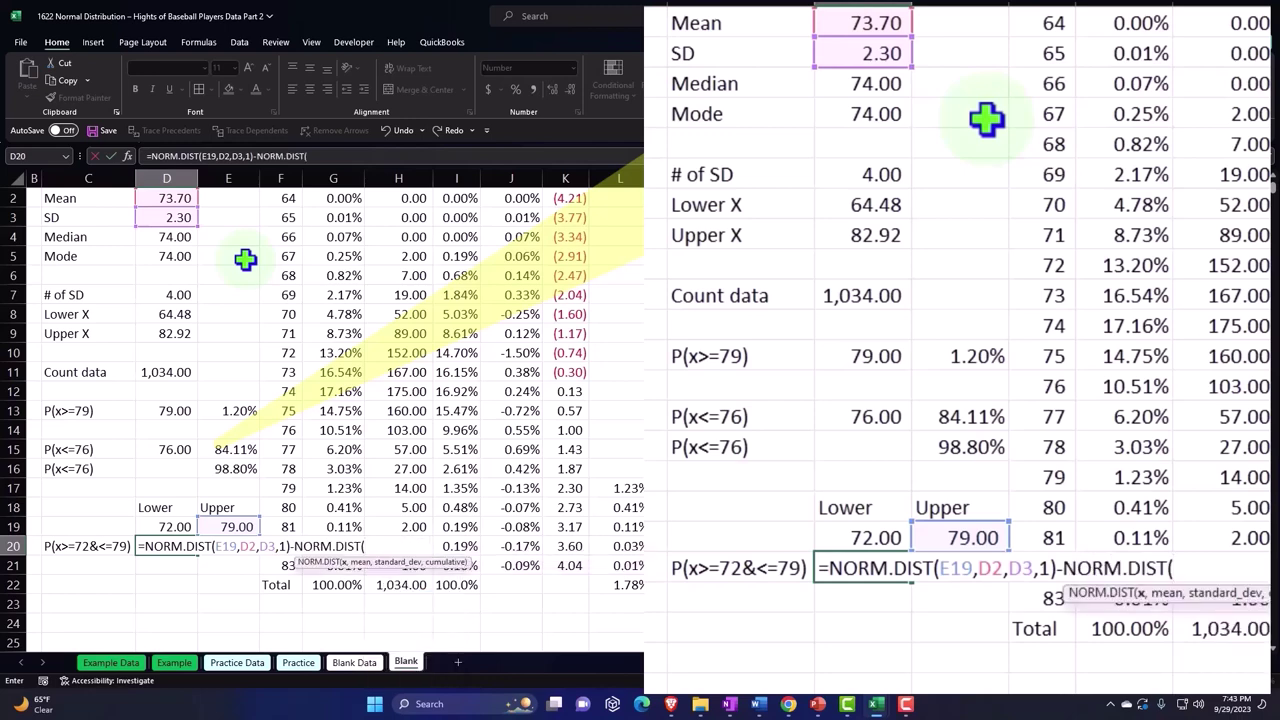
click(150, 526)
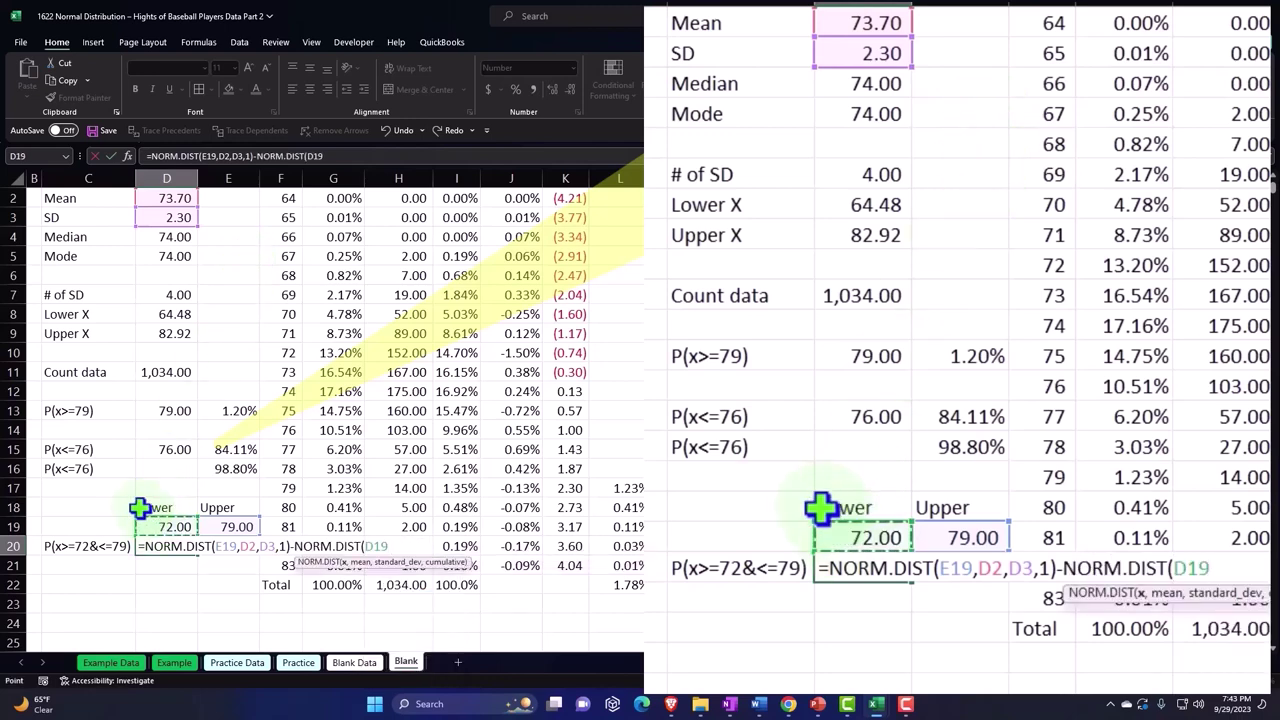
text(,)
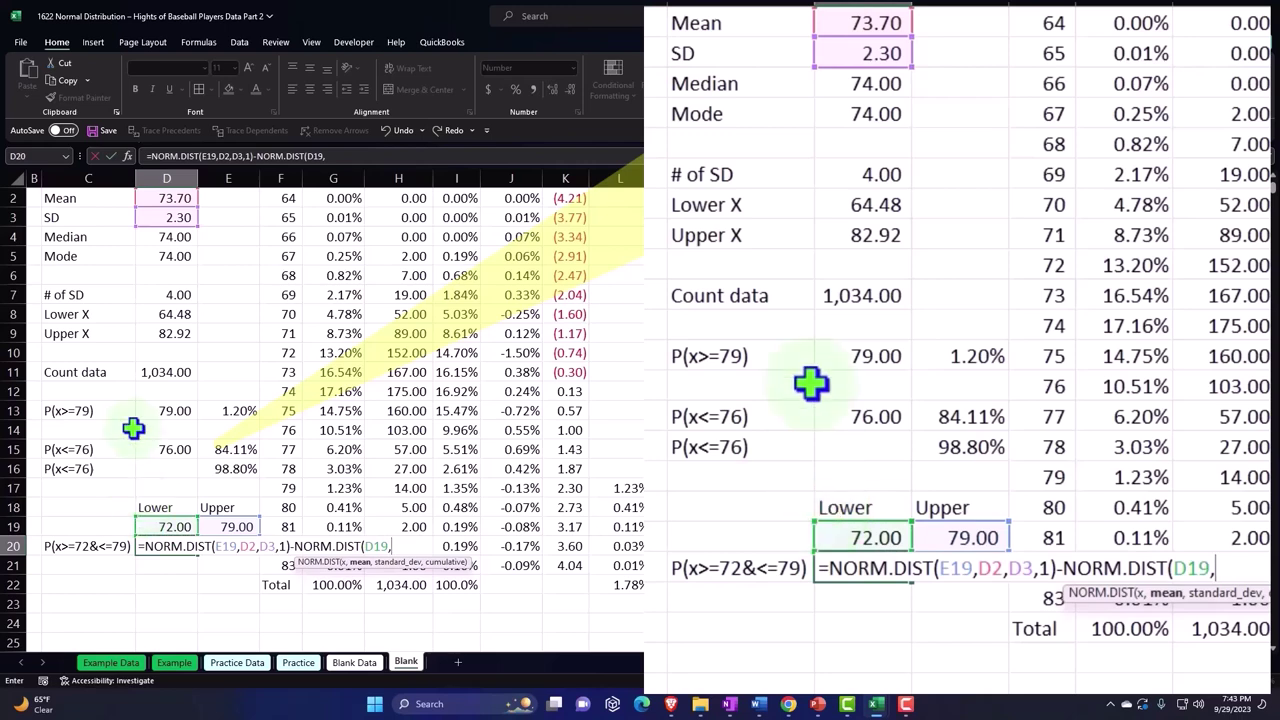
scroll(150, 290, up, 1)
click(160, 258)
scroll(160, 325, down, 1)
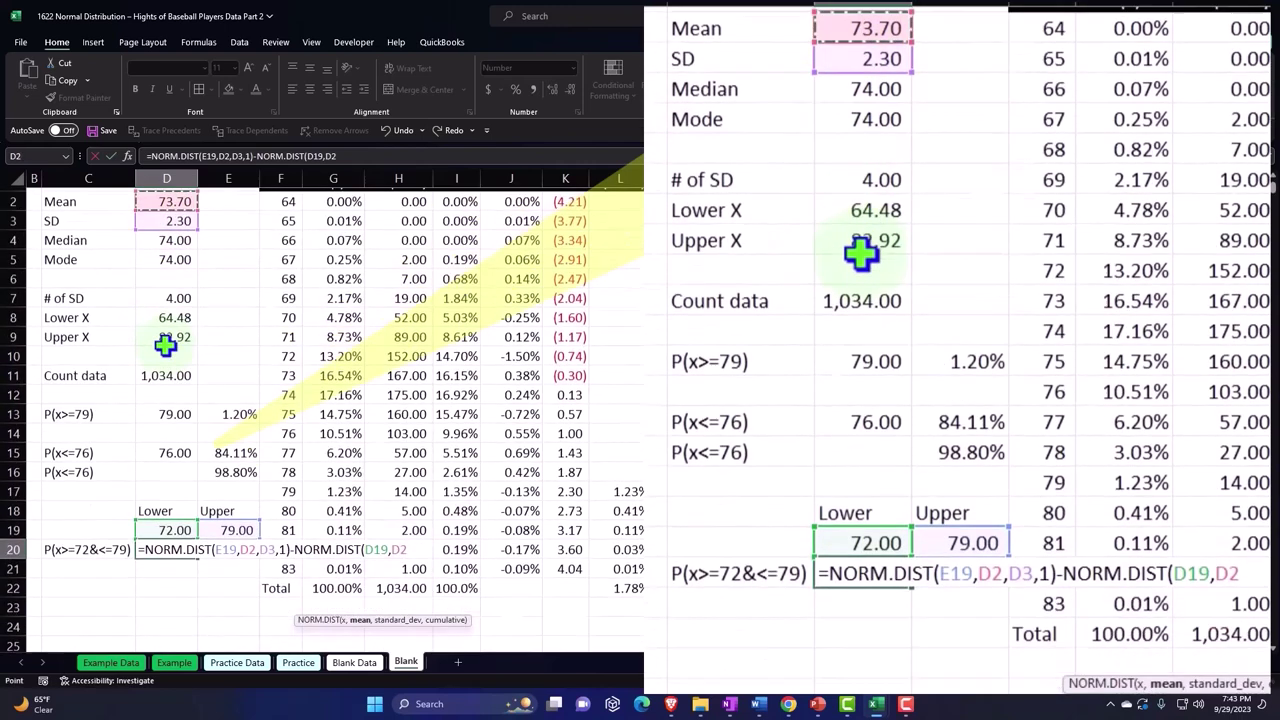
text(,)
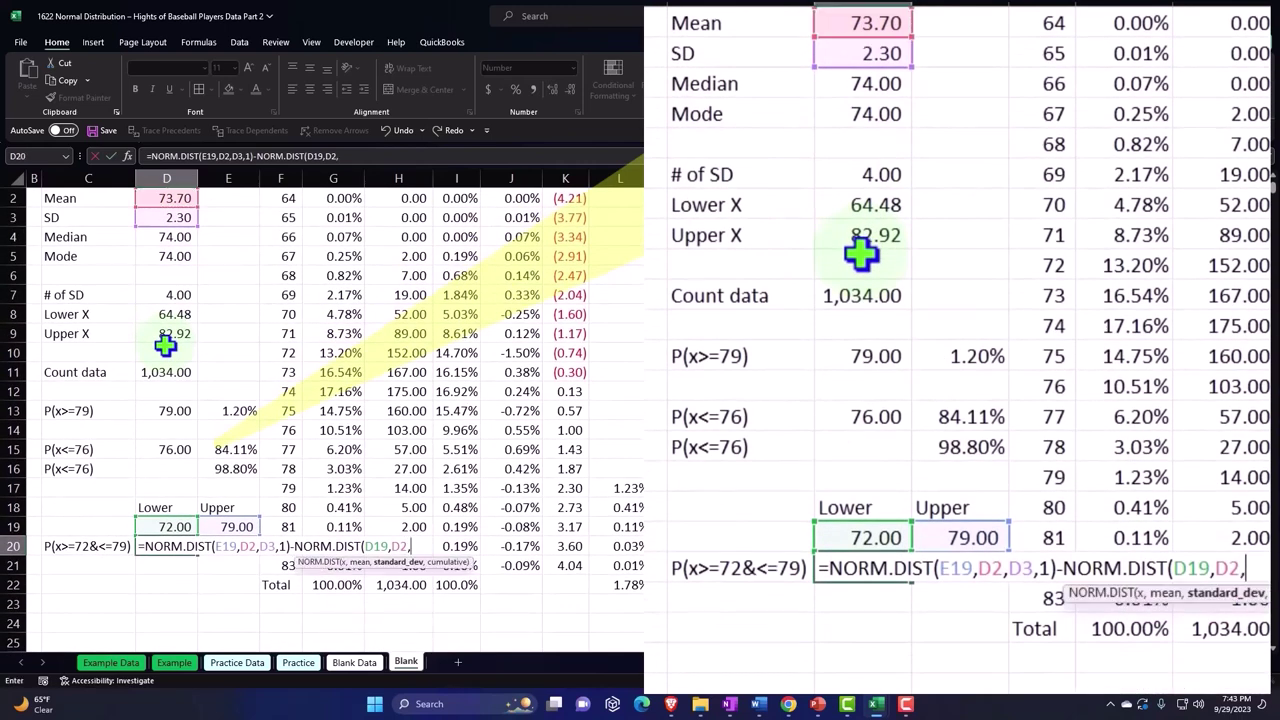
click(171, 218)
text(,)
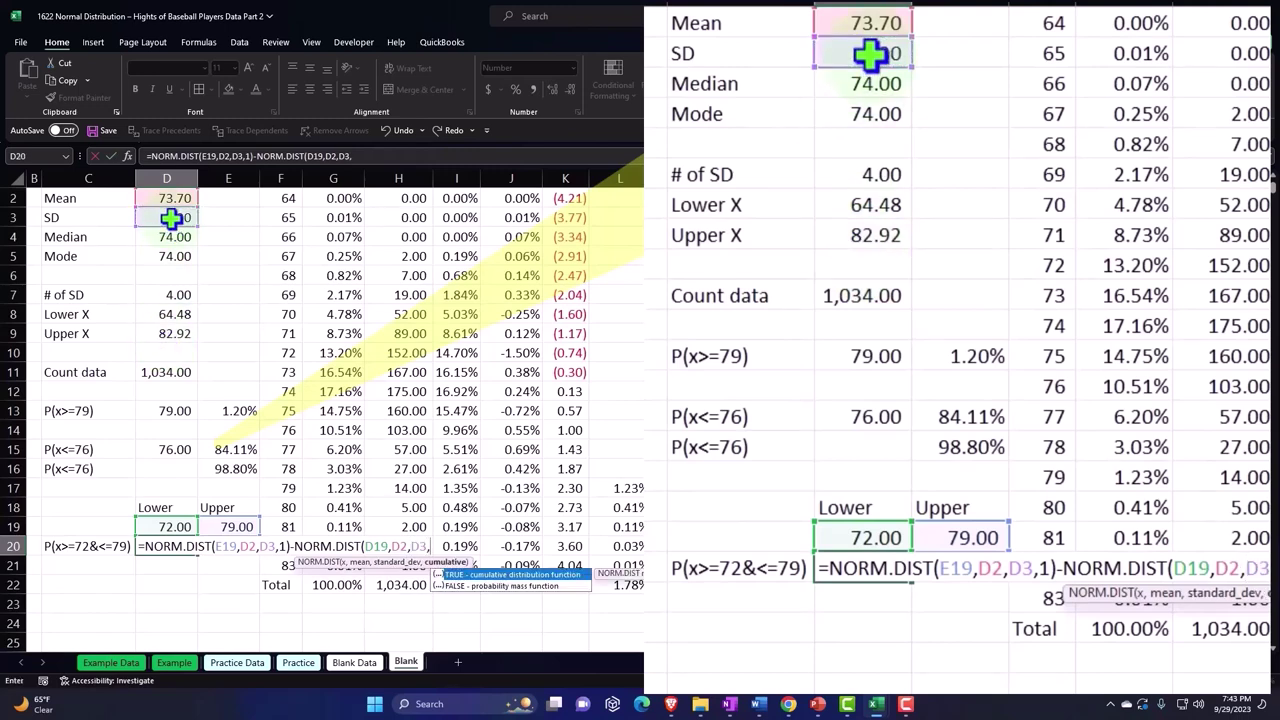
text(1))
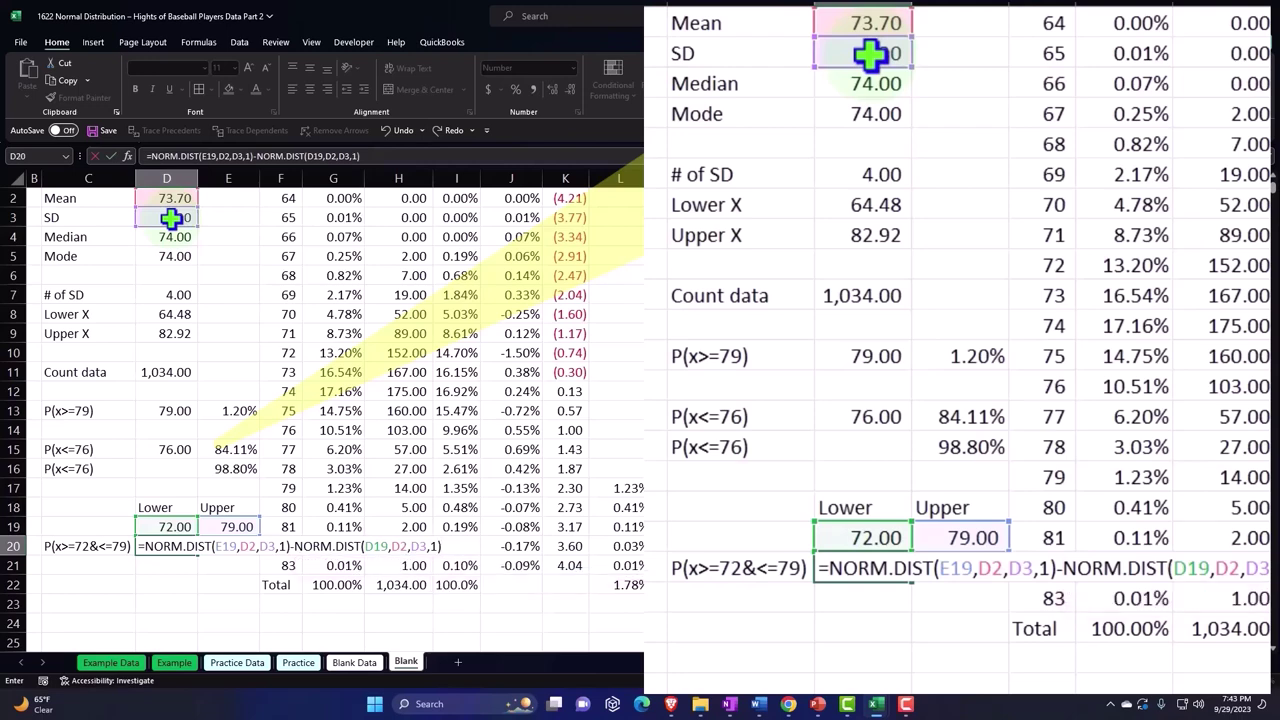
key(ctrl+Return)
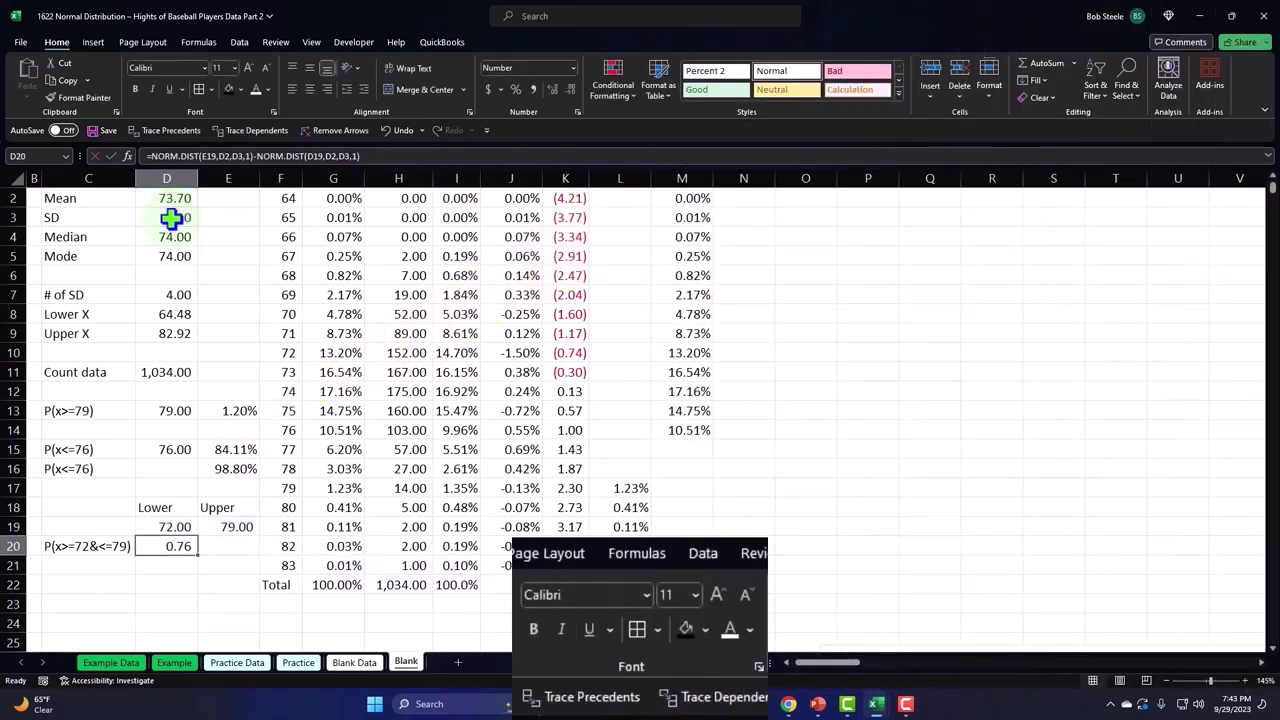
Format D20 as a percentage with two decimals, showing 75.86%
click(518, 92)
click(553, 90)
click(553, 90)
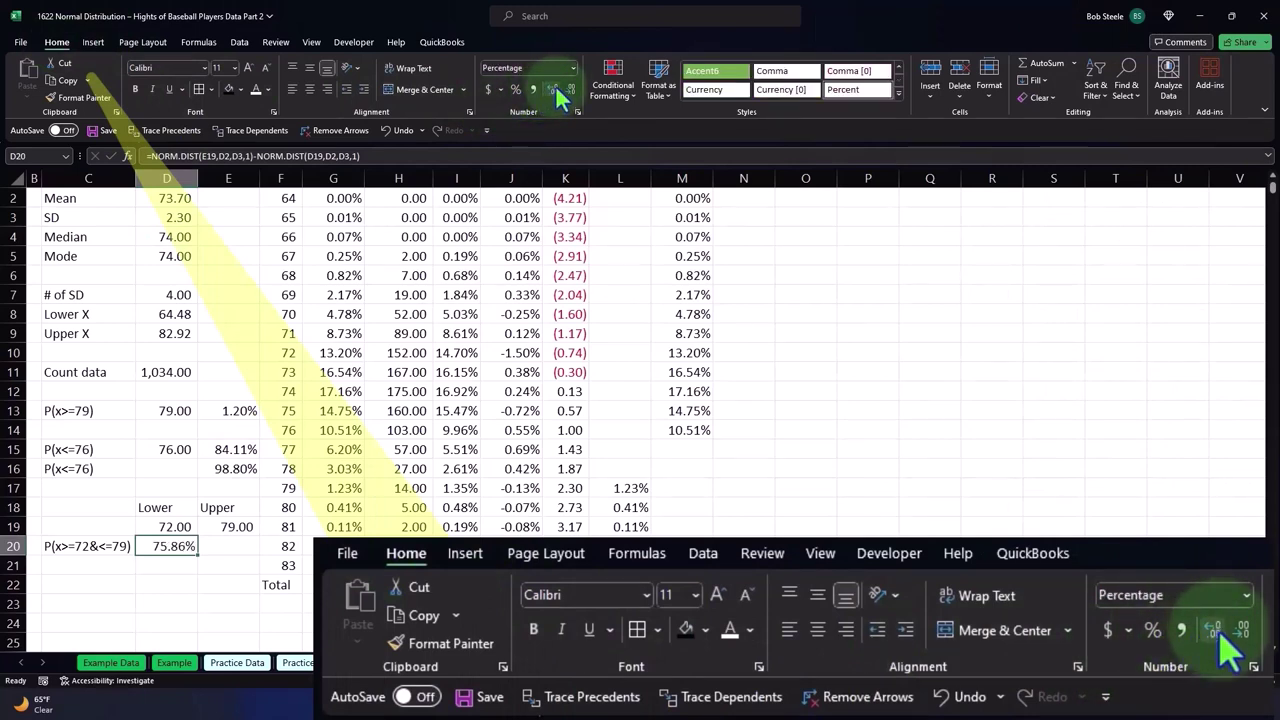
Link N1 to the P(x>=72&<=79) label with =C20
scroll(772, 419, up, 1)
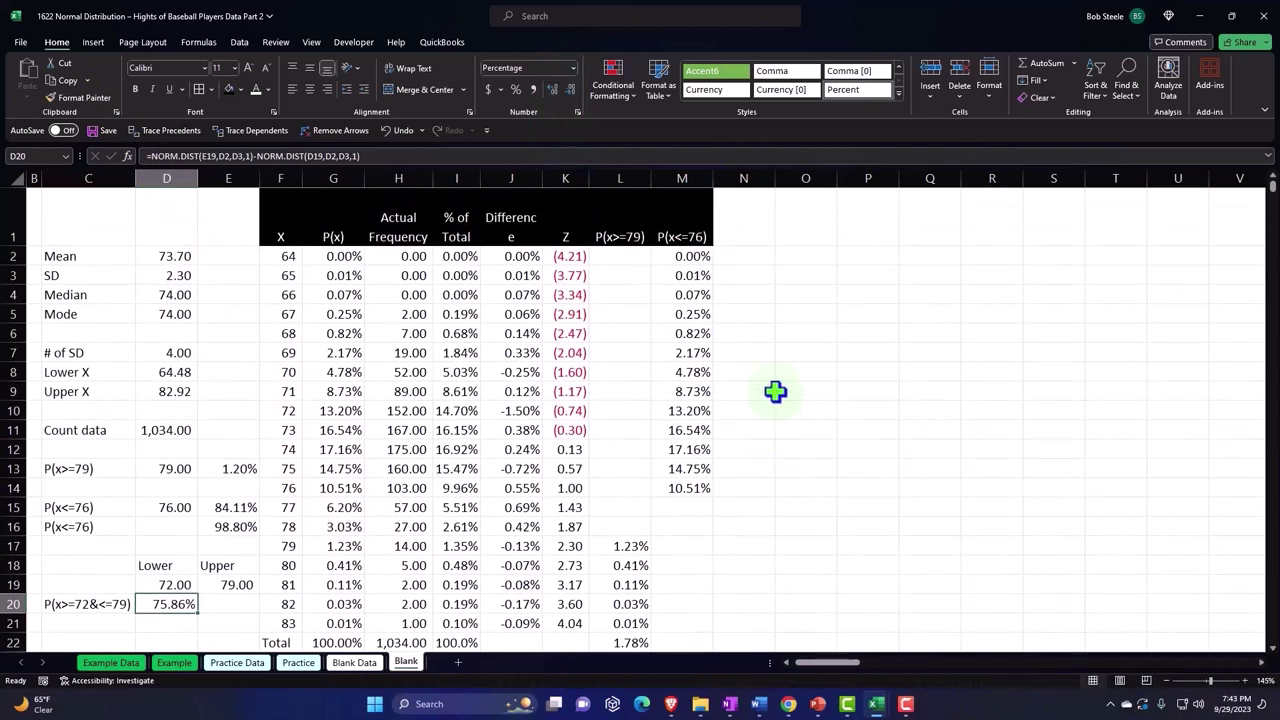
click(746, 233)
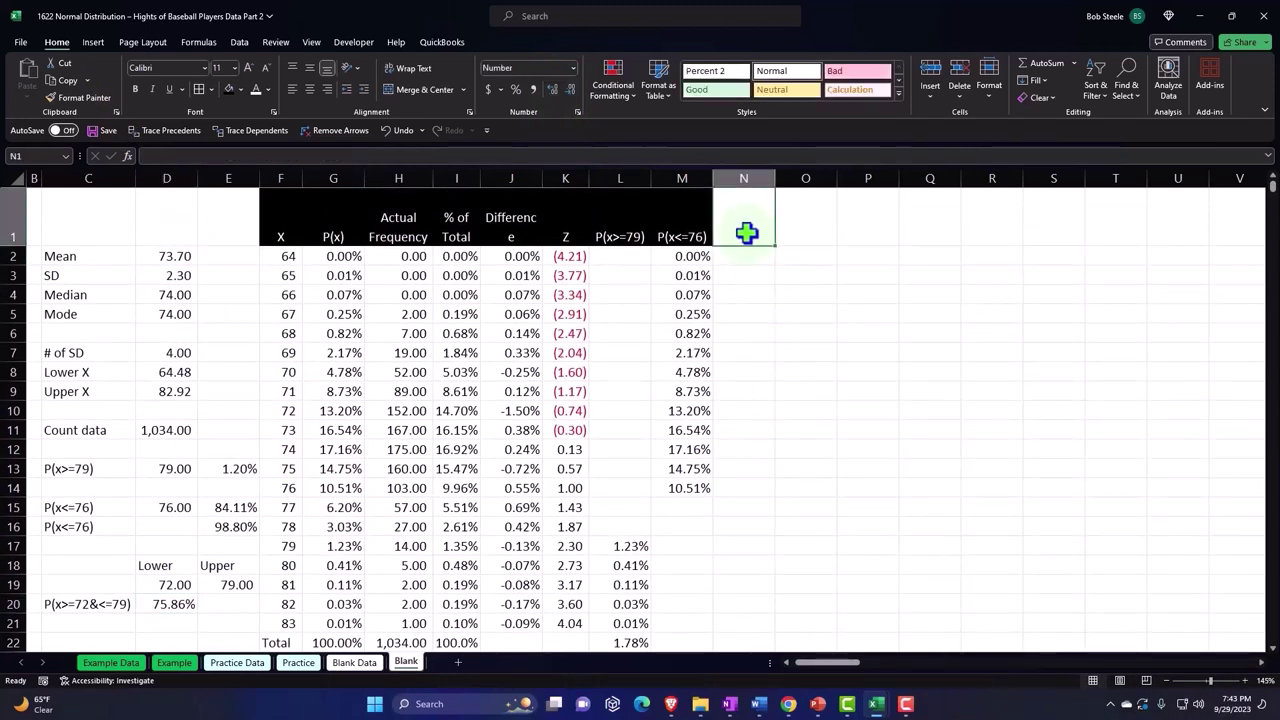
text(=)
key(Down)
key(Down)
key(Down)
key(Down)
key(Down)
key(Down)
key(Down)
key(Down)
key(Down)
key(Down)
key(Down)
key(Down)
key(Down)
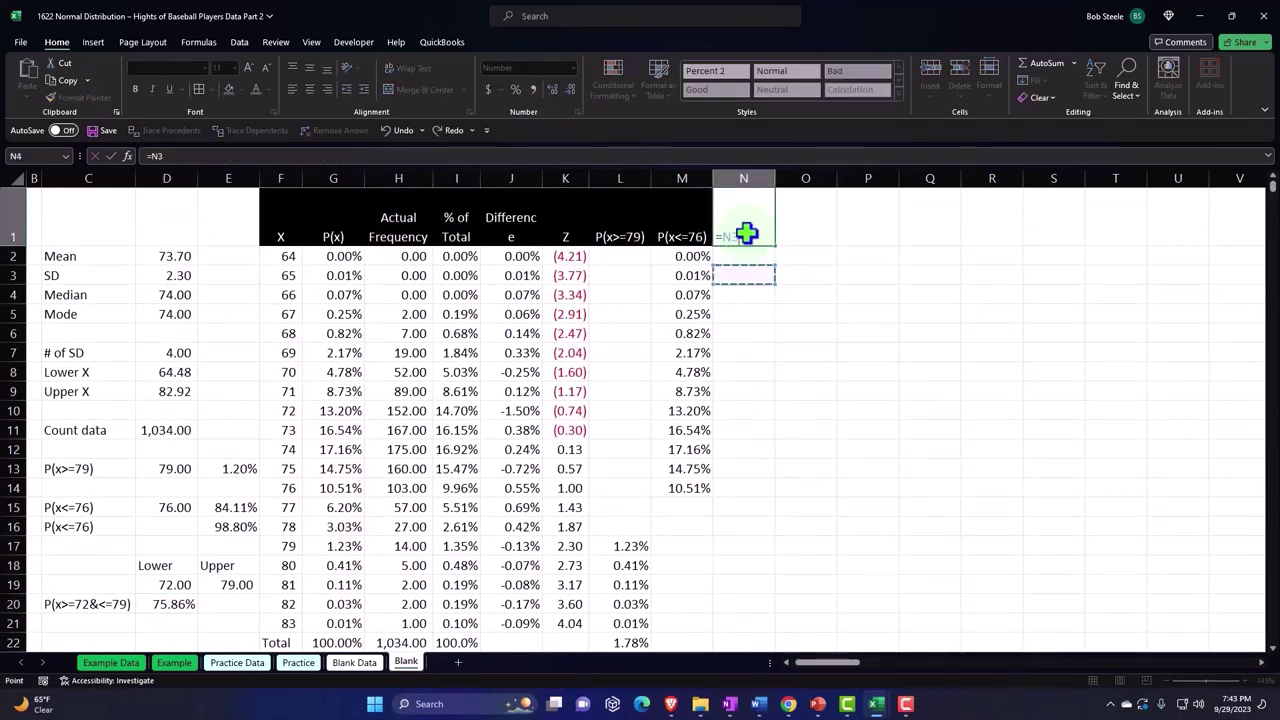
key(Left)
key(Left)
key(Left)
key(Left)
key(Left)
key(Left)
key(Left)
key(Left)
key(Left)
key(Left)
key(Left)
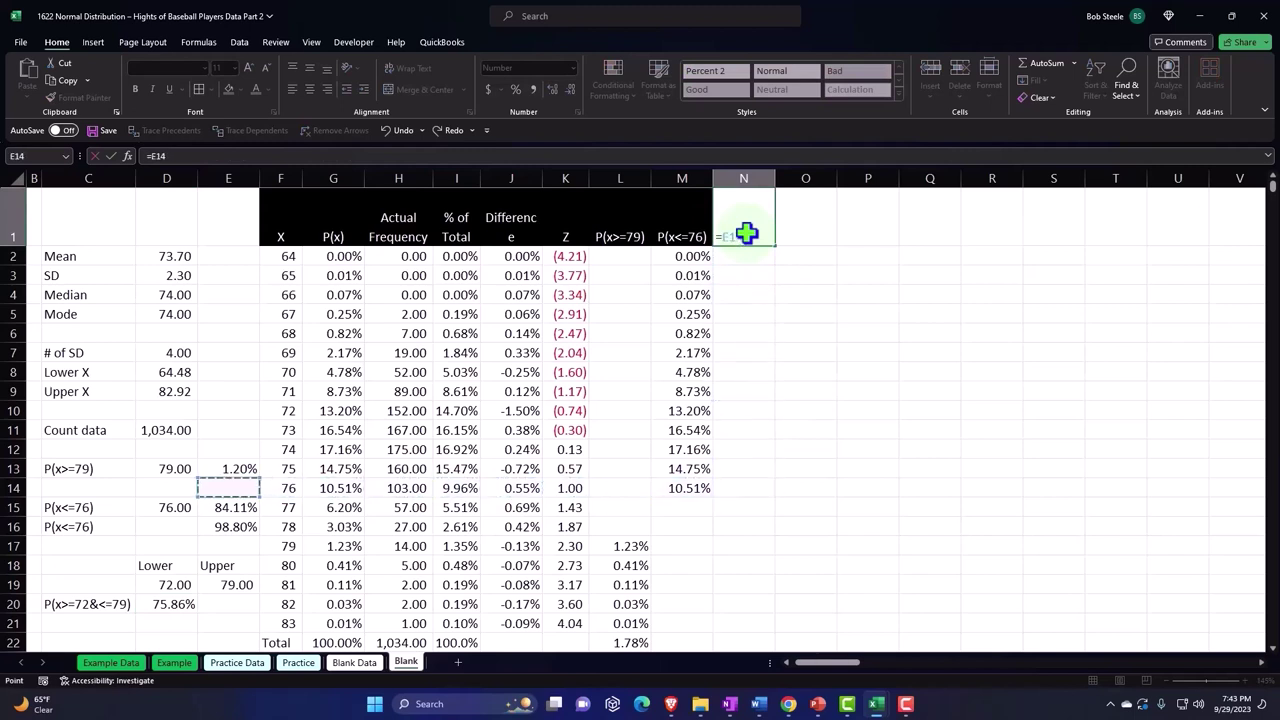
key(Down)
key(Down)
key(Down)
key(Down)
key(Down)
key(Down)
key(Return)
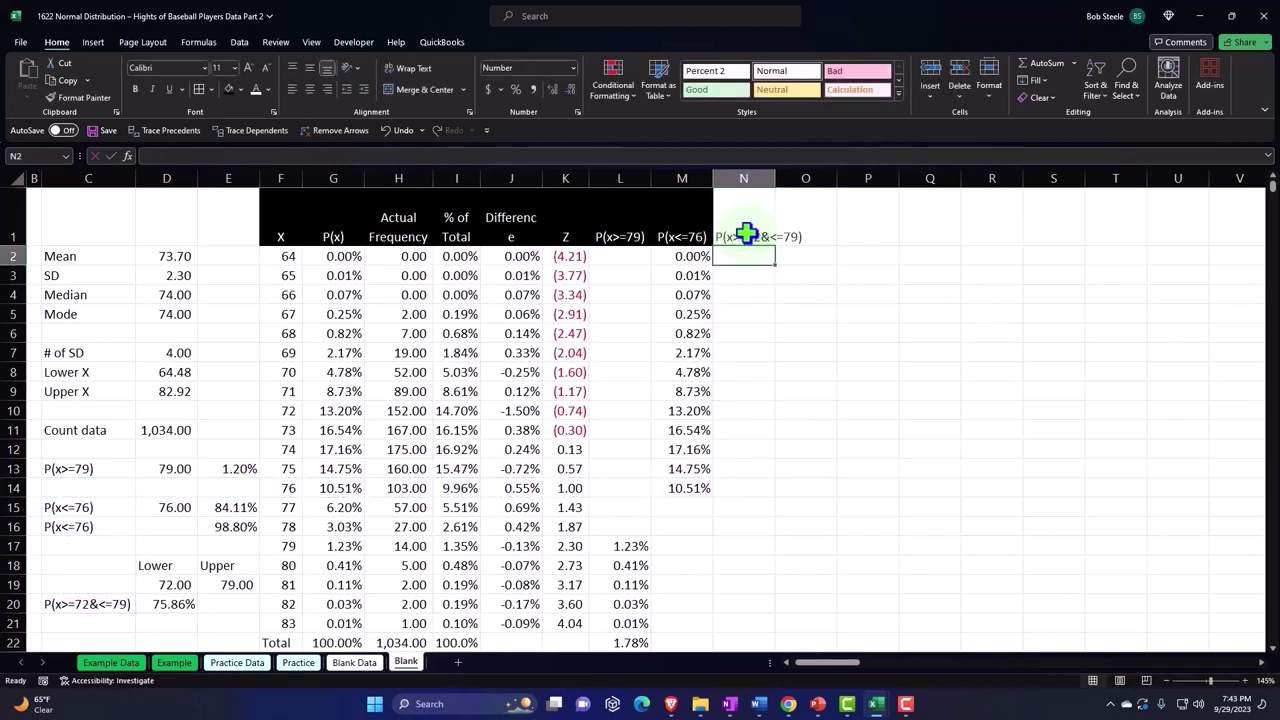
Center and wrap the N1 header, with black fill and white font
click(746, 233)
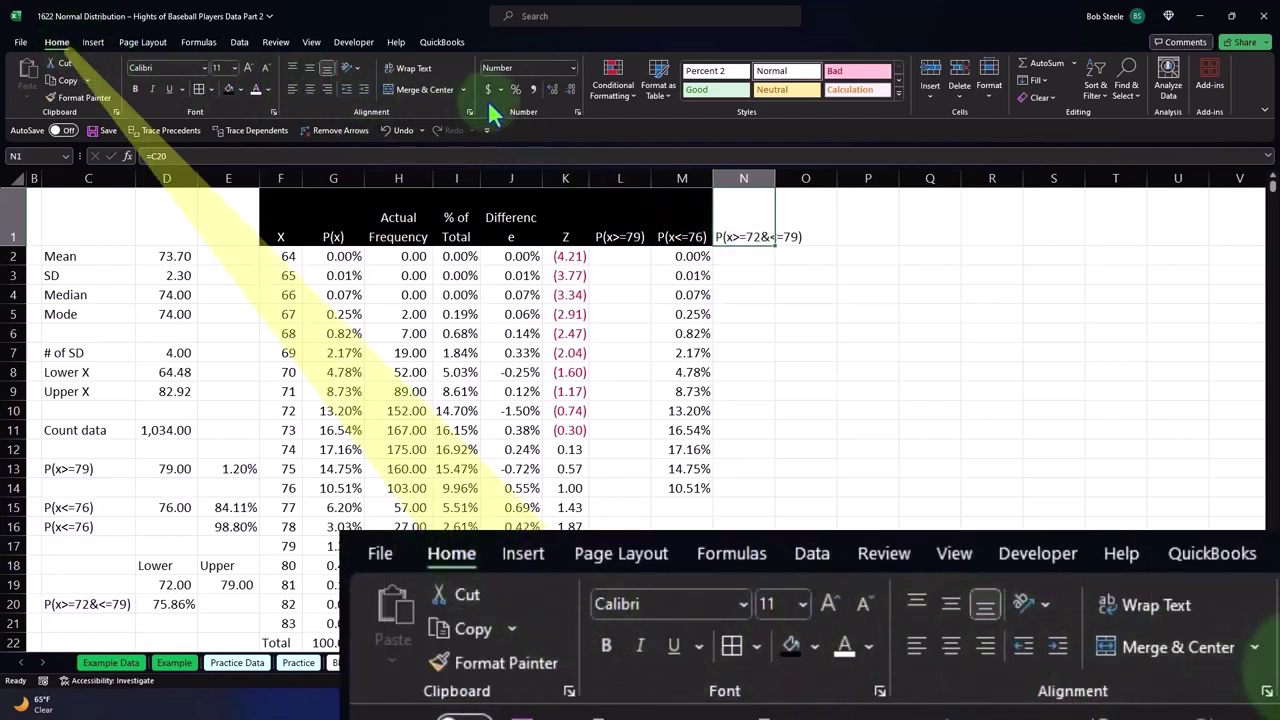
click(309, 89)
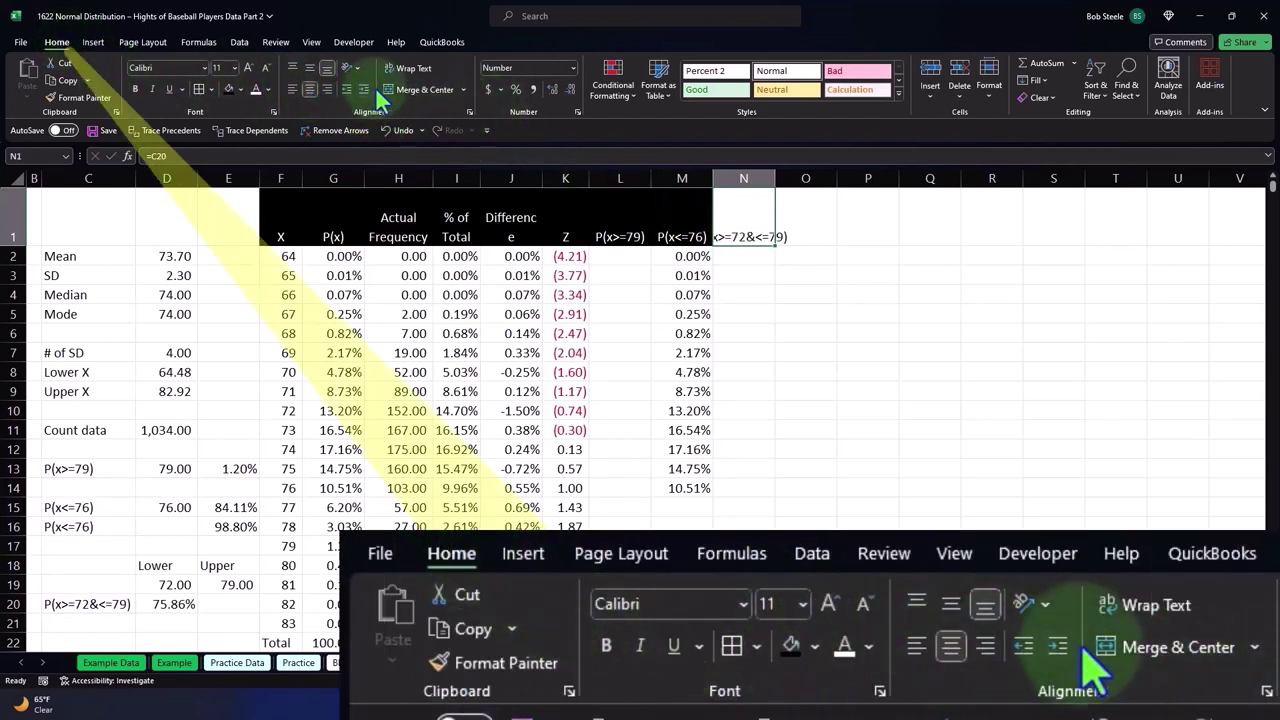
click(398, 68)
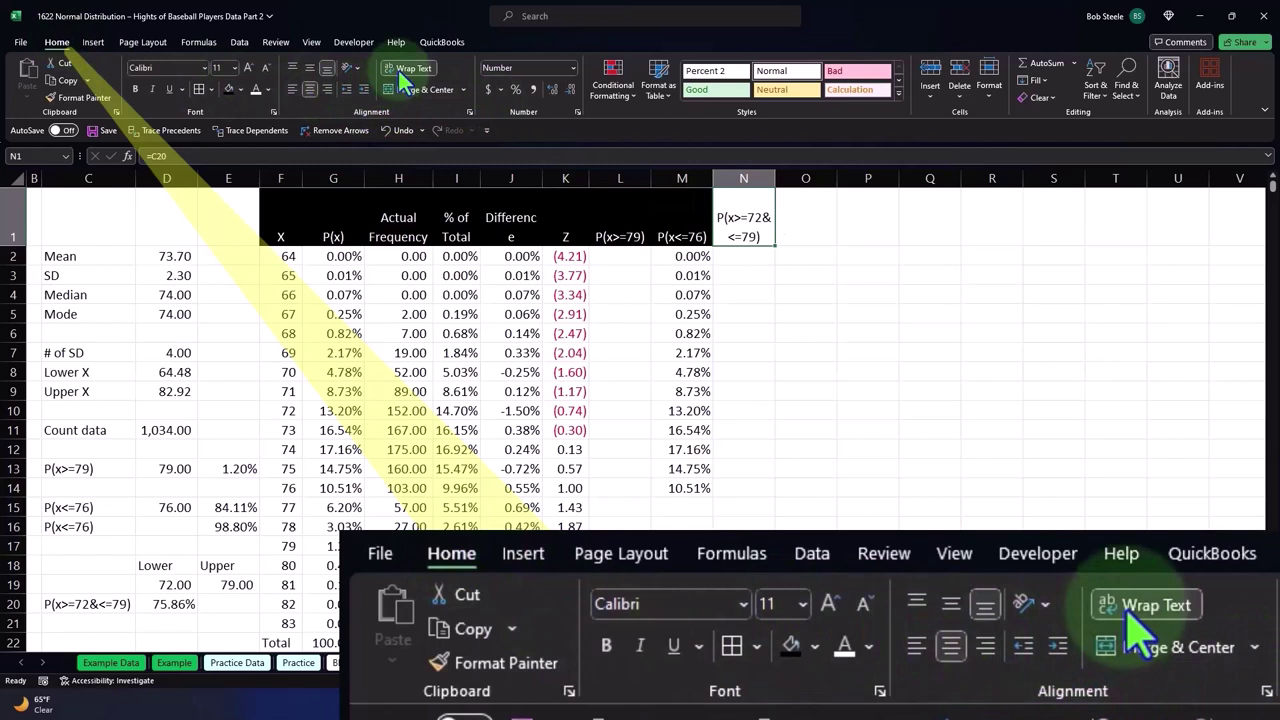
click(228, 89)
click(256, 89)
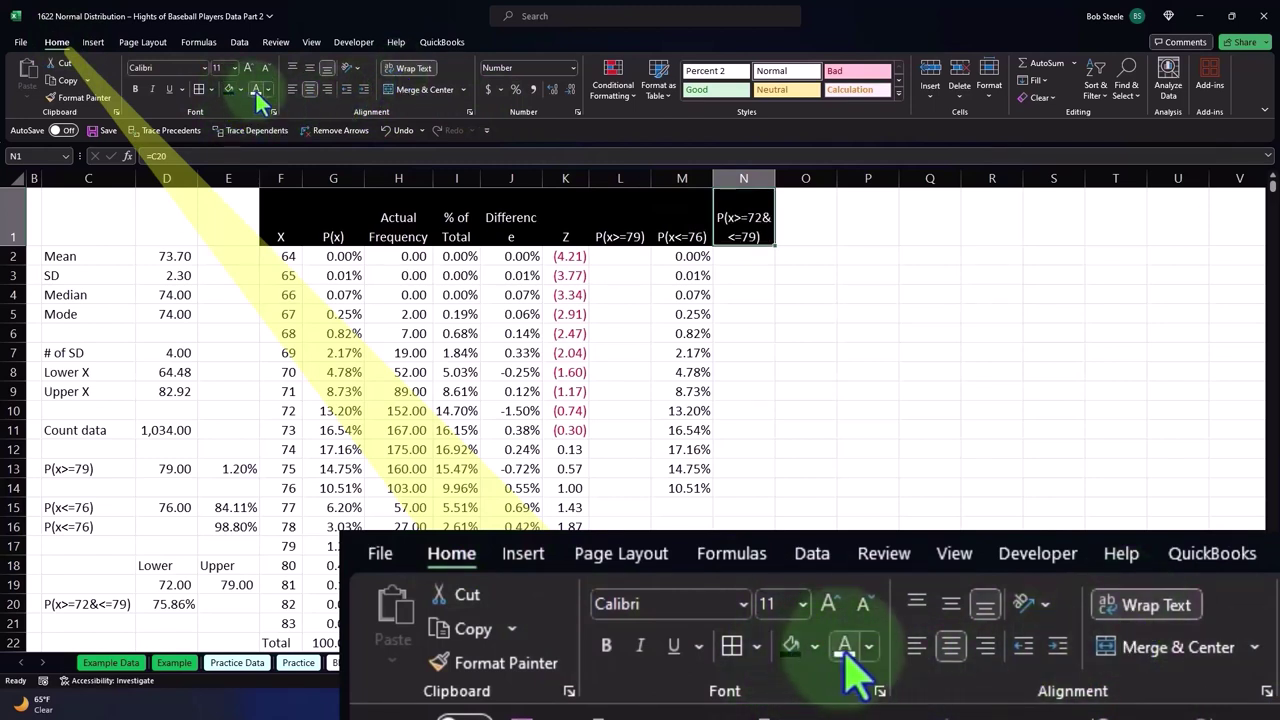
click(741, 258)
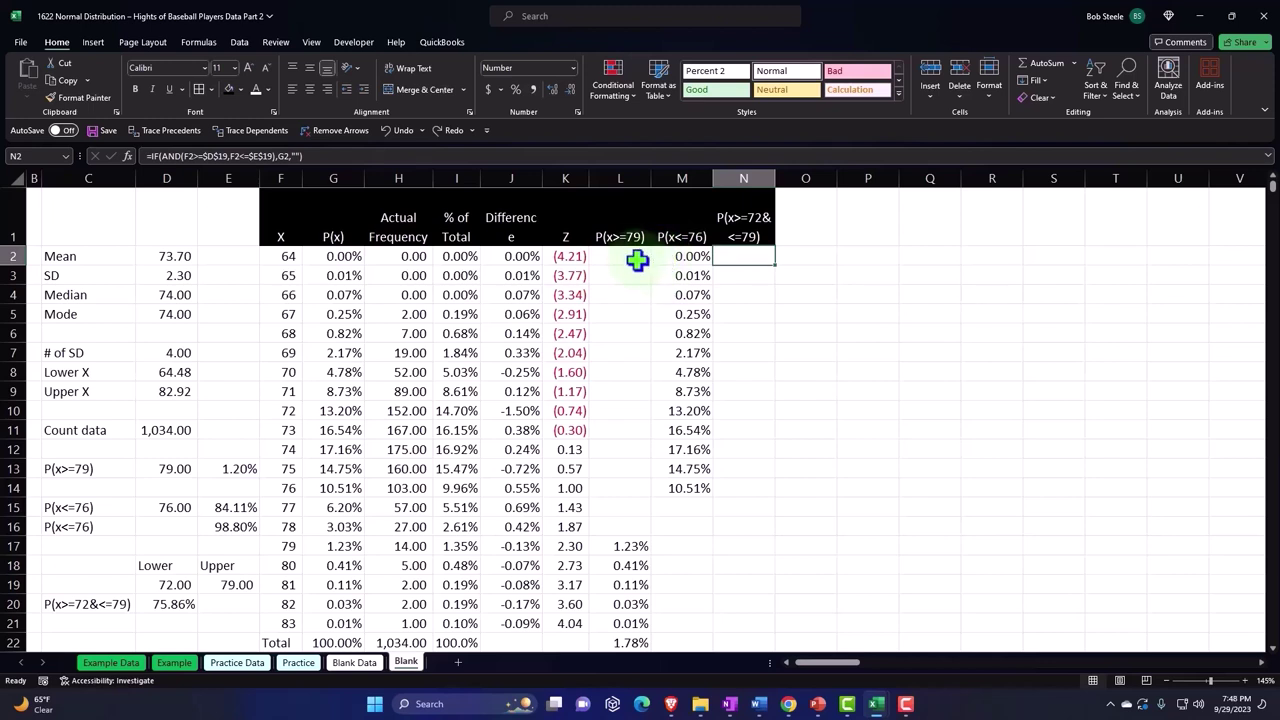
Compare the L1 and M1 header formulas, then review the IF formula in N2
click(620, 230)
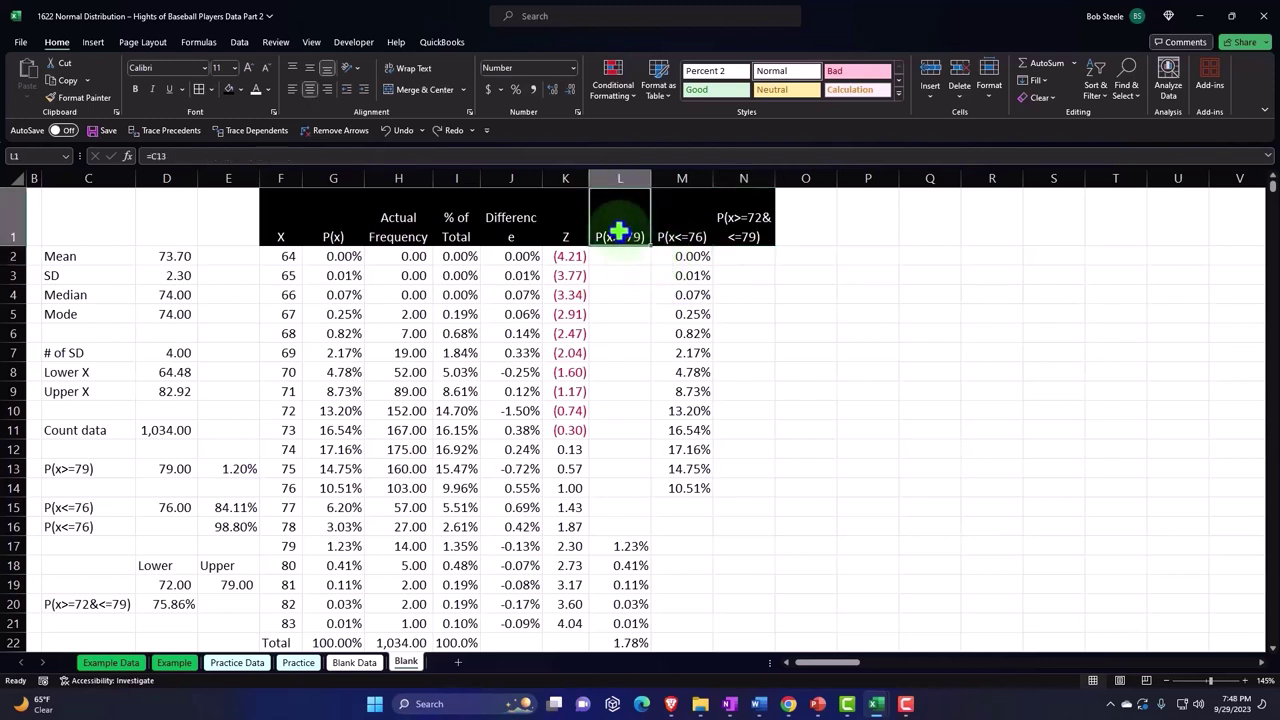
click(672, 238)
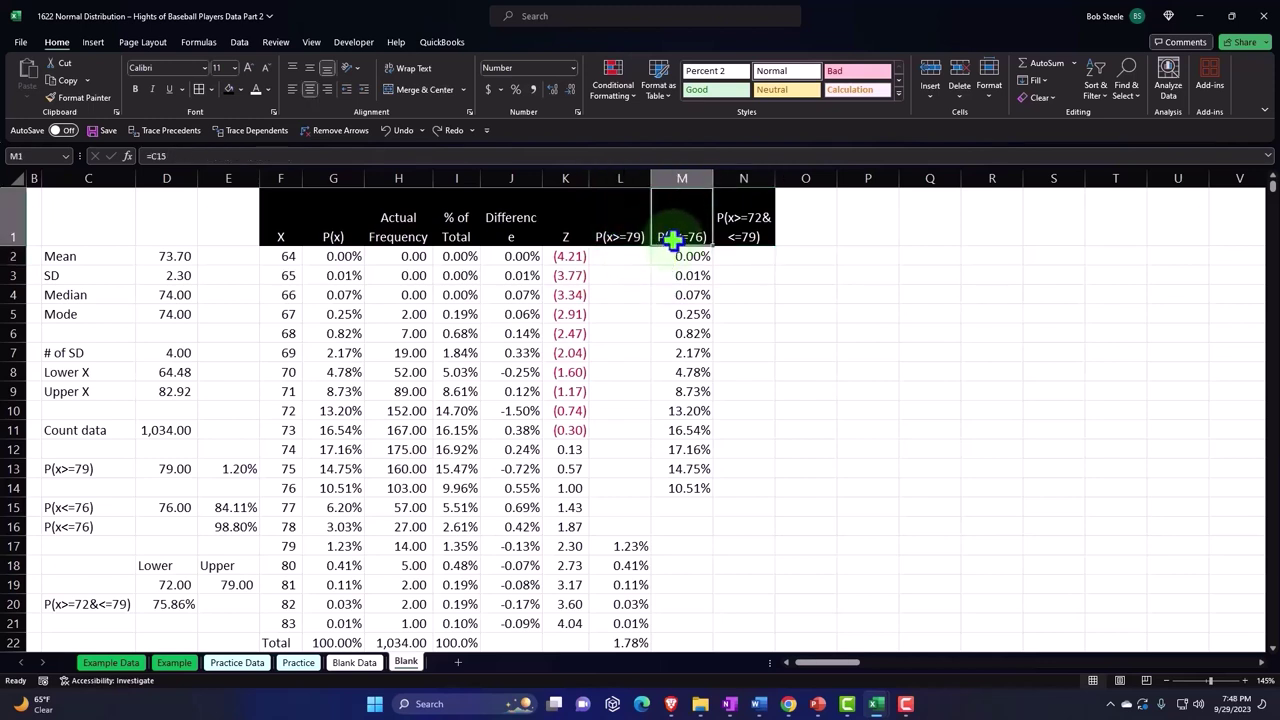
click(732, 256)
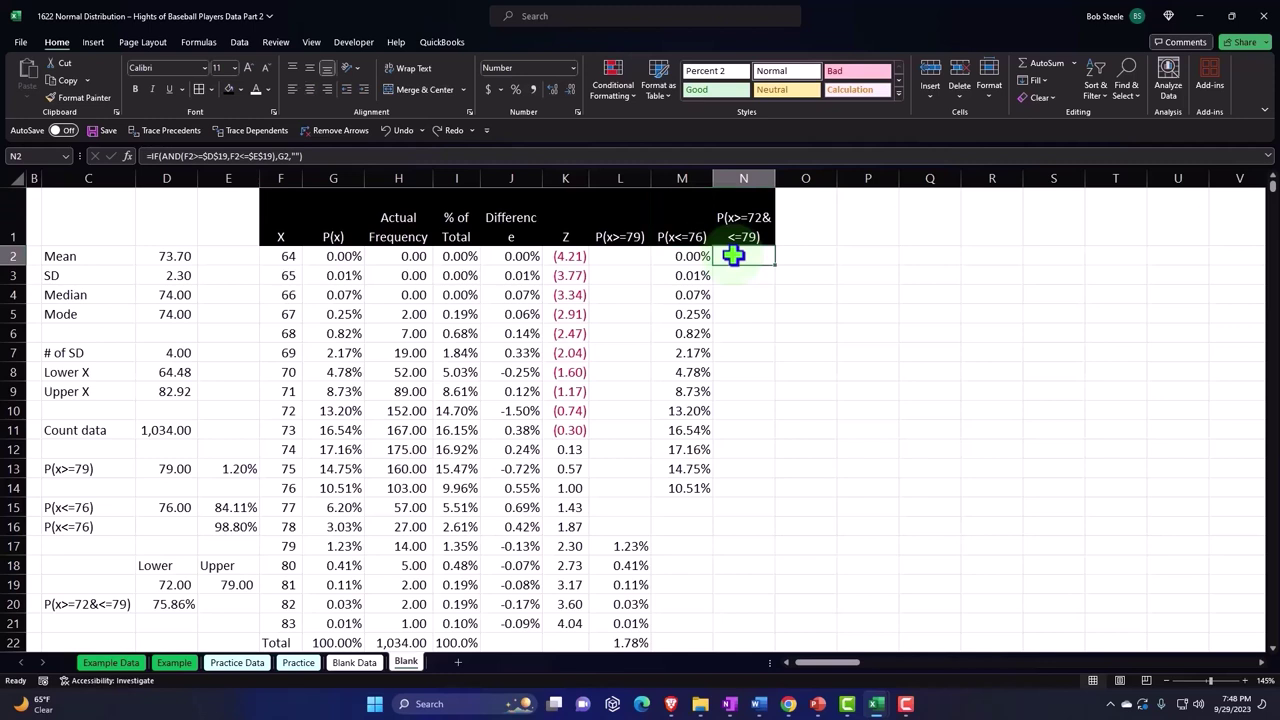
Start N2's IF with the condition AND(F2>=D19,F2<=E19)
text(=i)
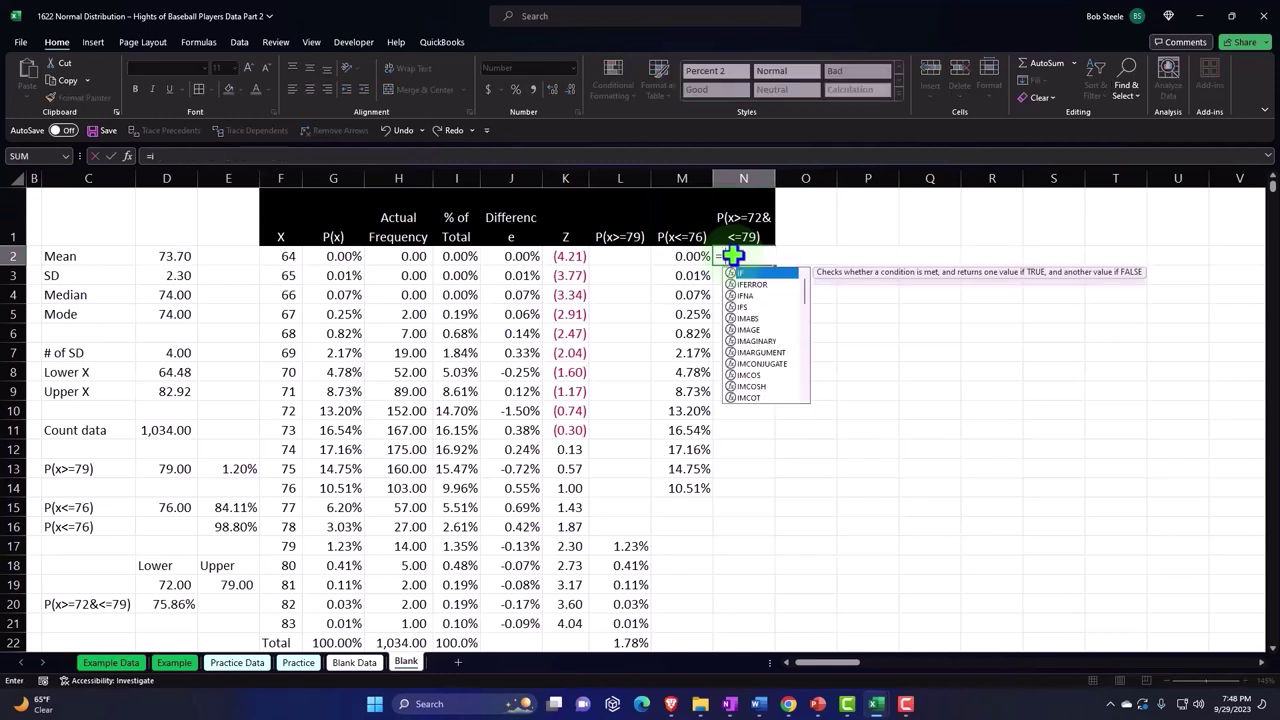
text(f()
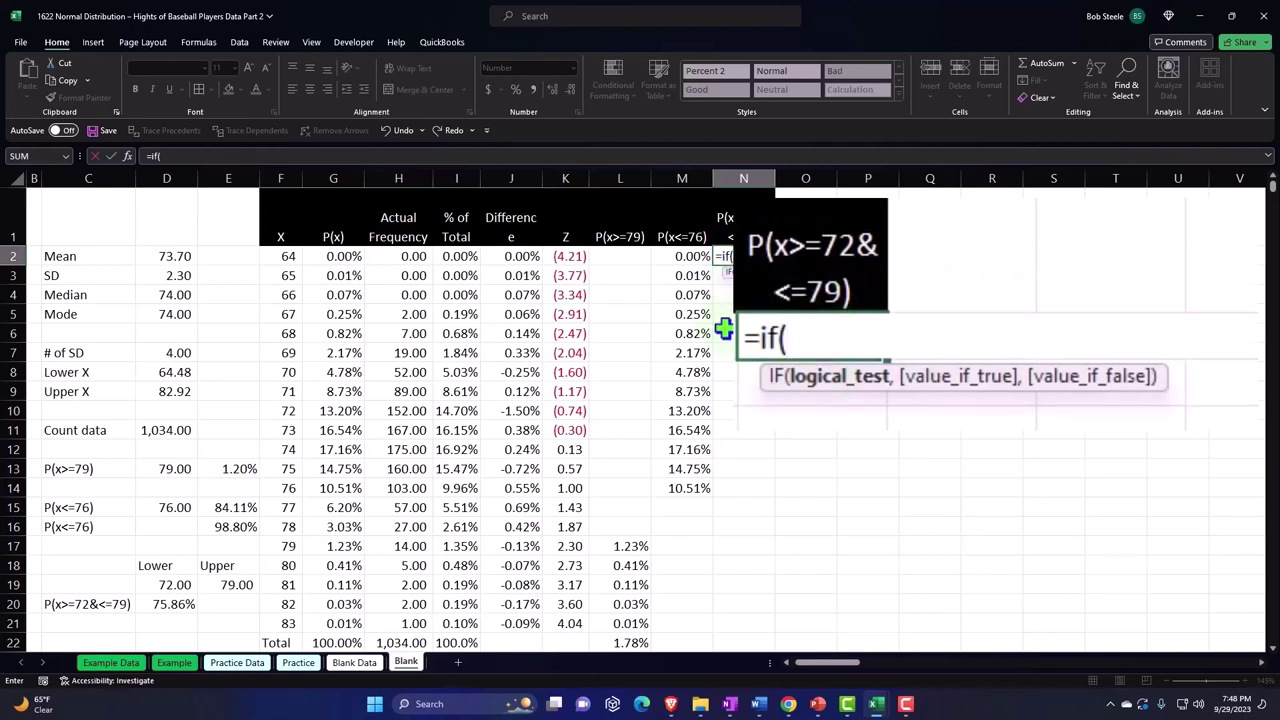
text(and)
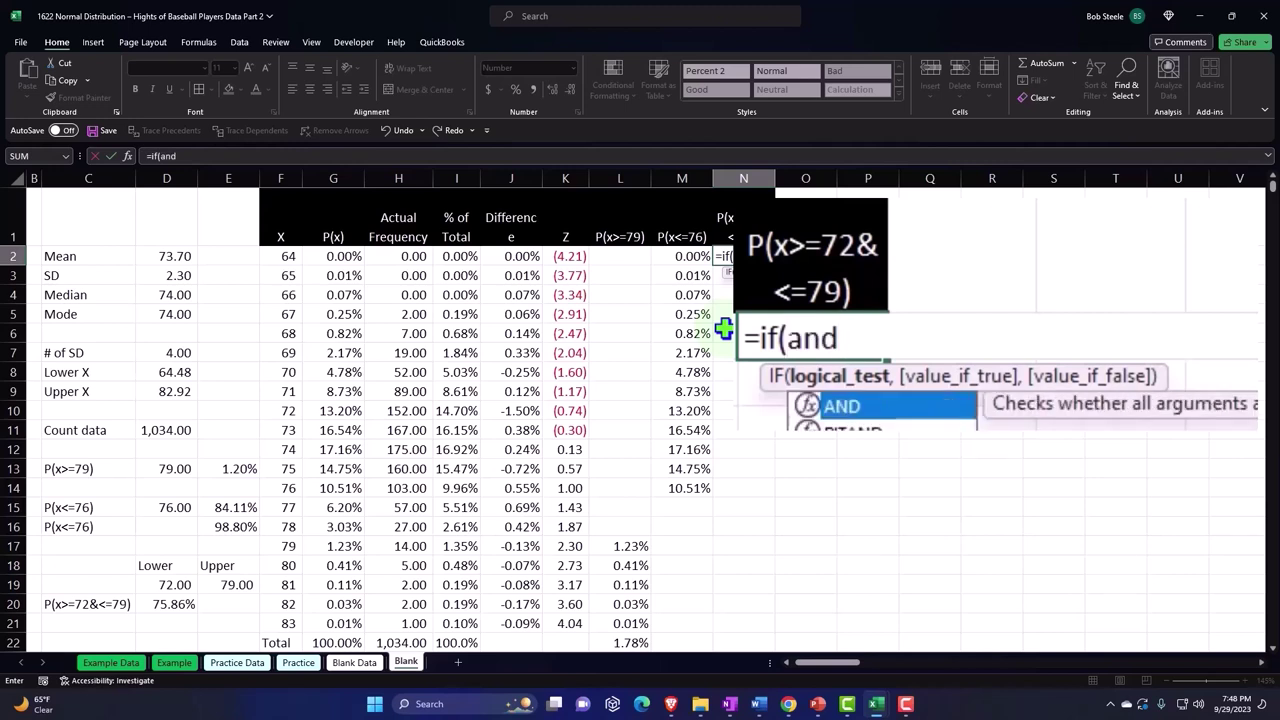
double_click(838, 403)
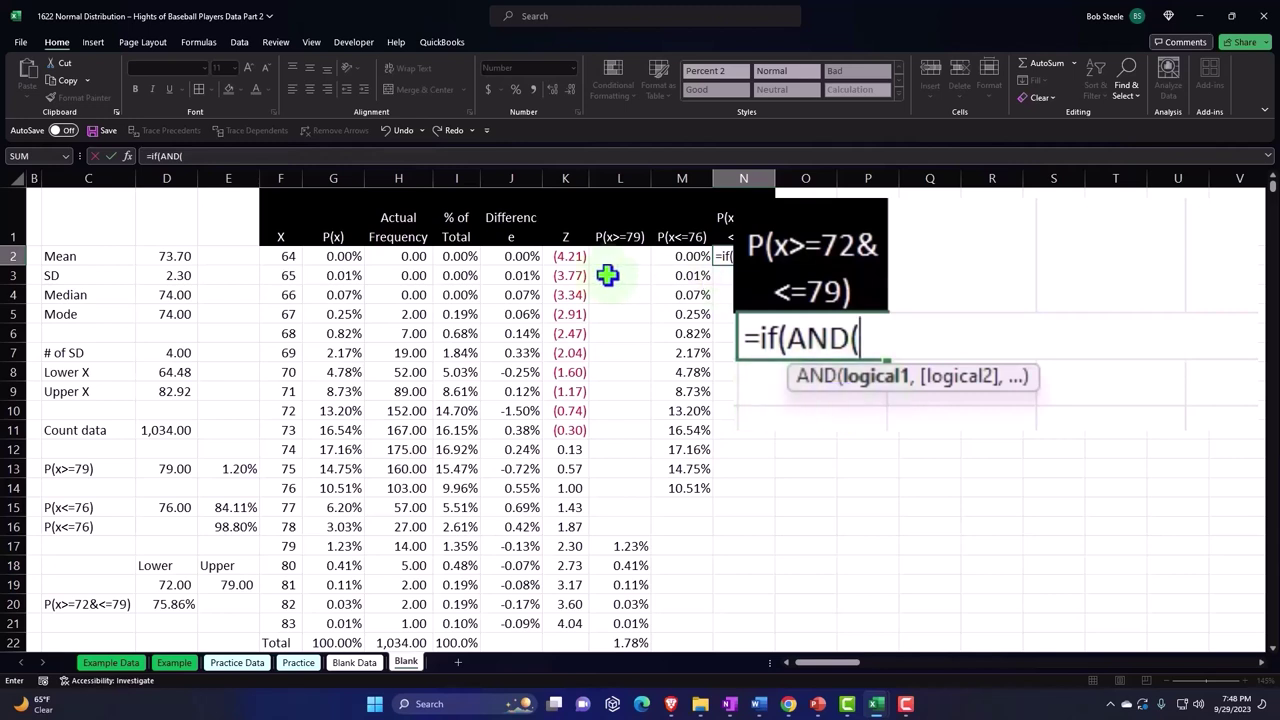
click(284, 258)
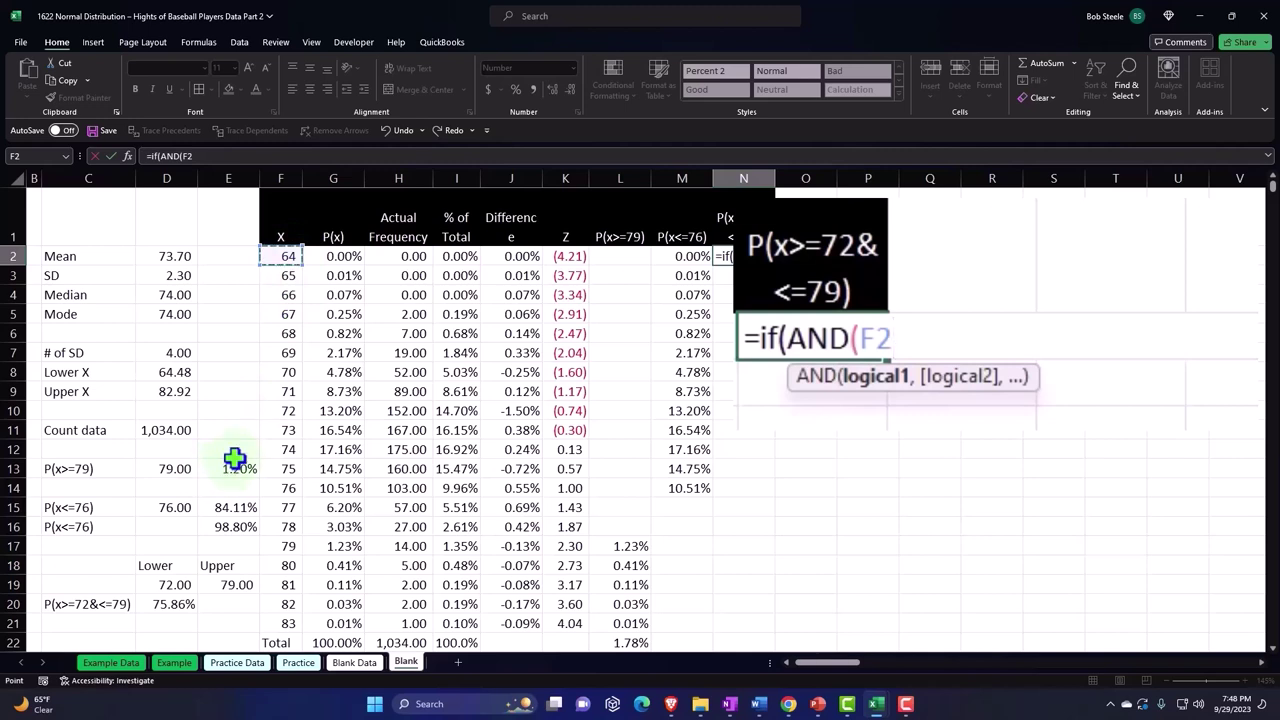
text(>=)
click(172, 584)
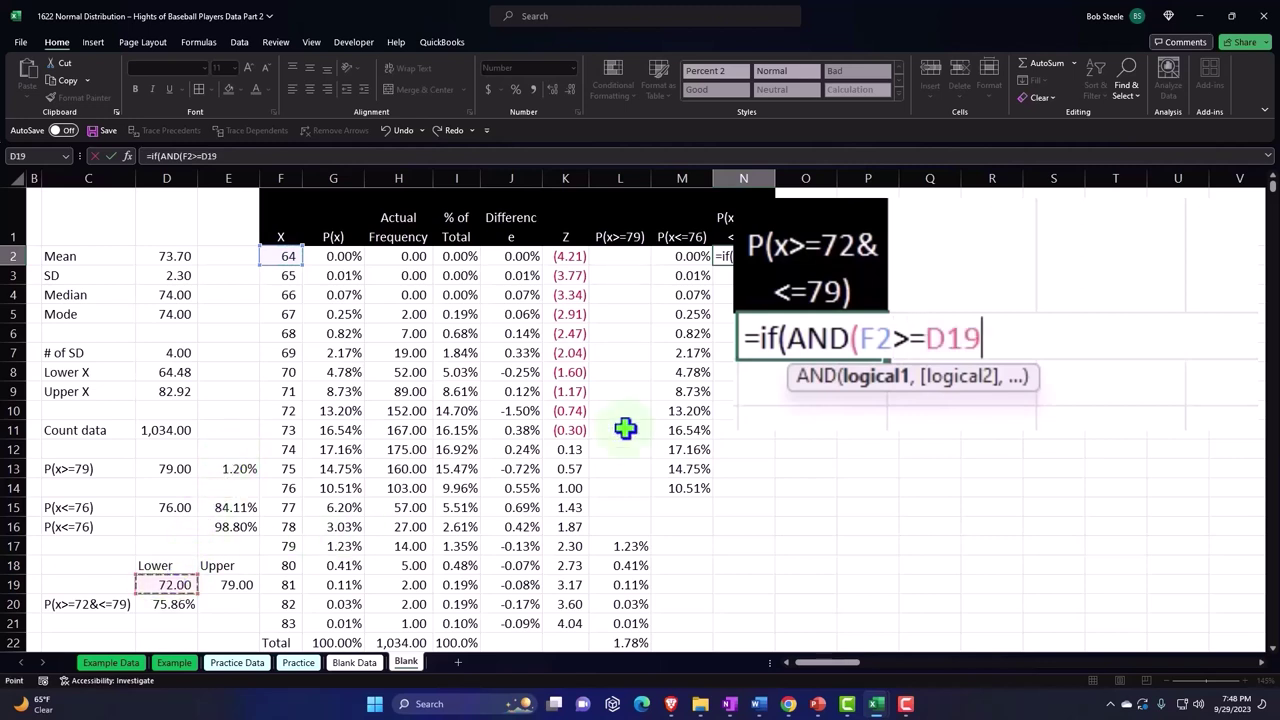
text(,)
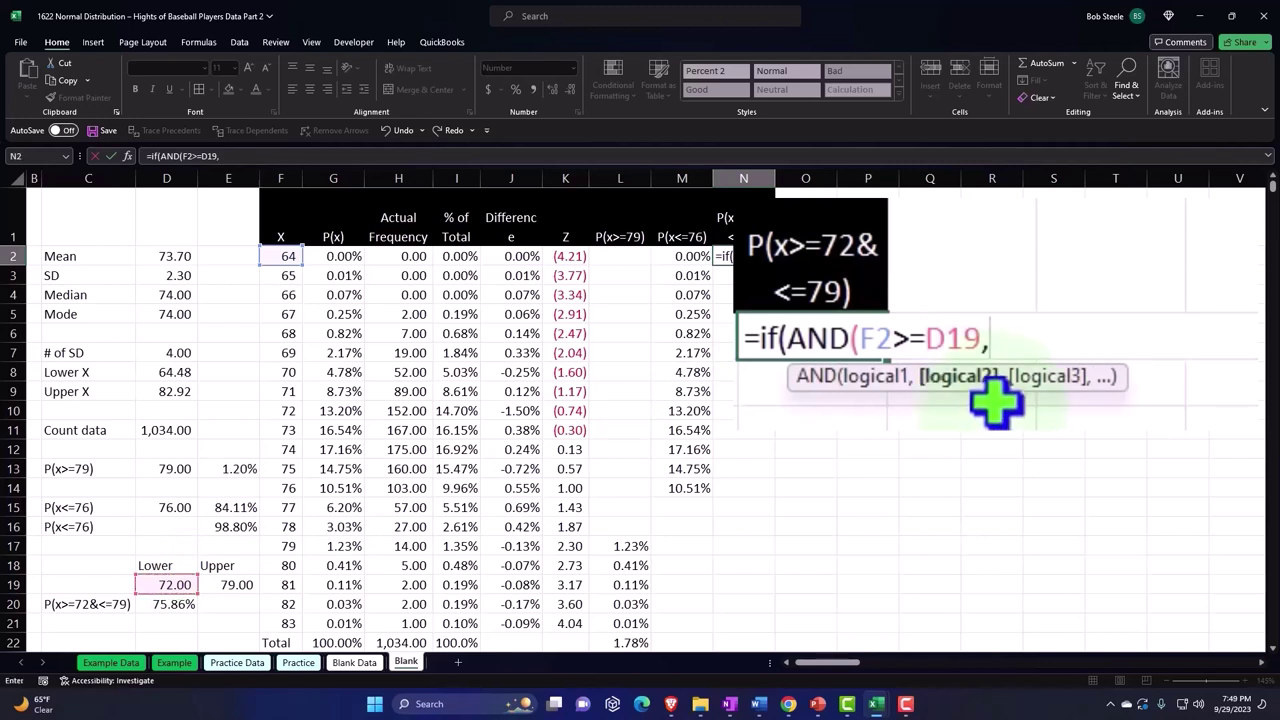
click(289, 256)
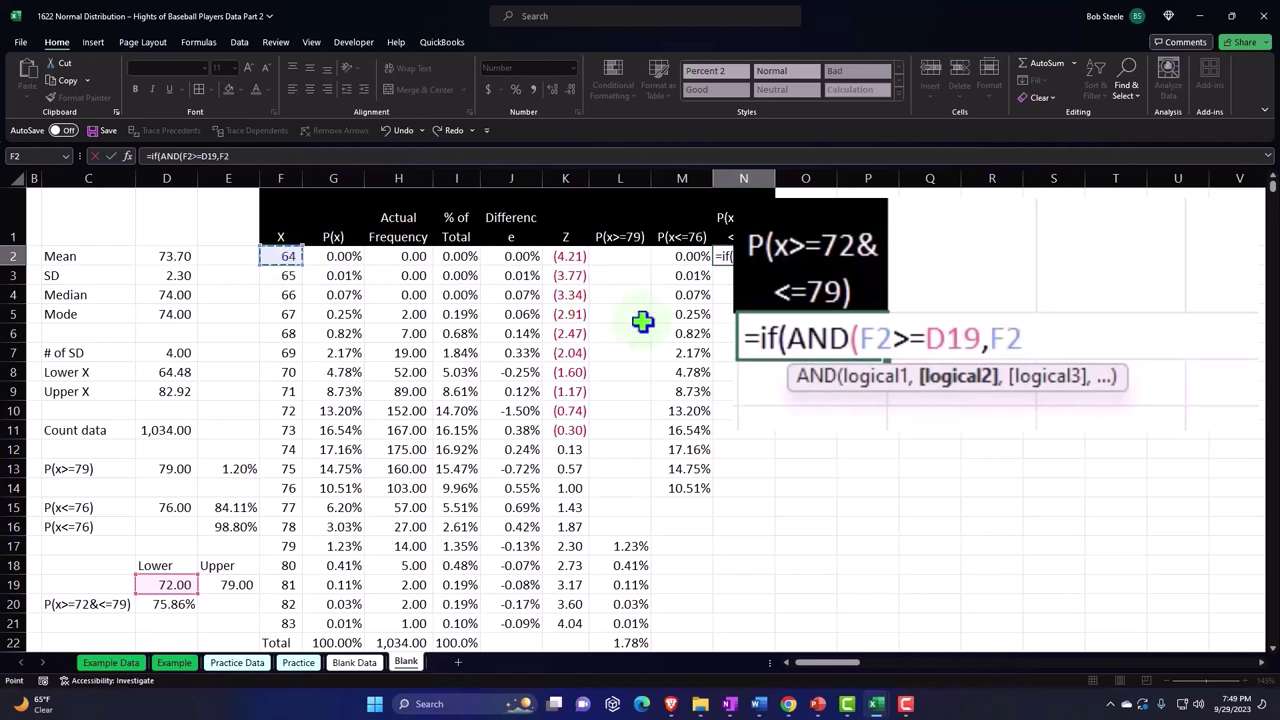
text(<=)
click(240, 586)
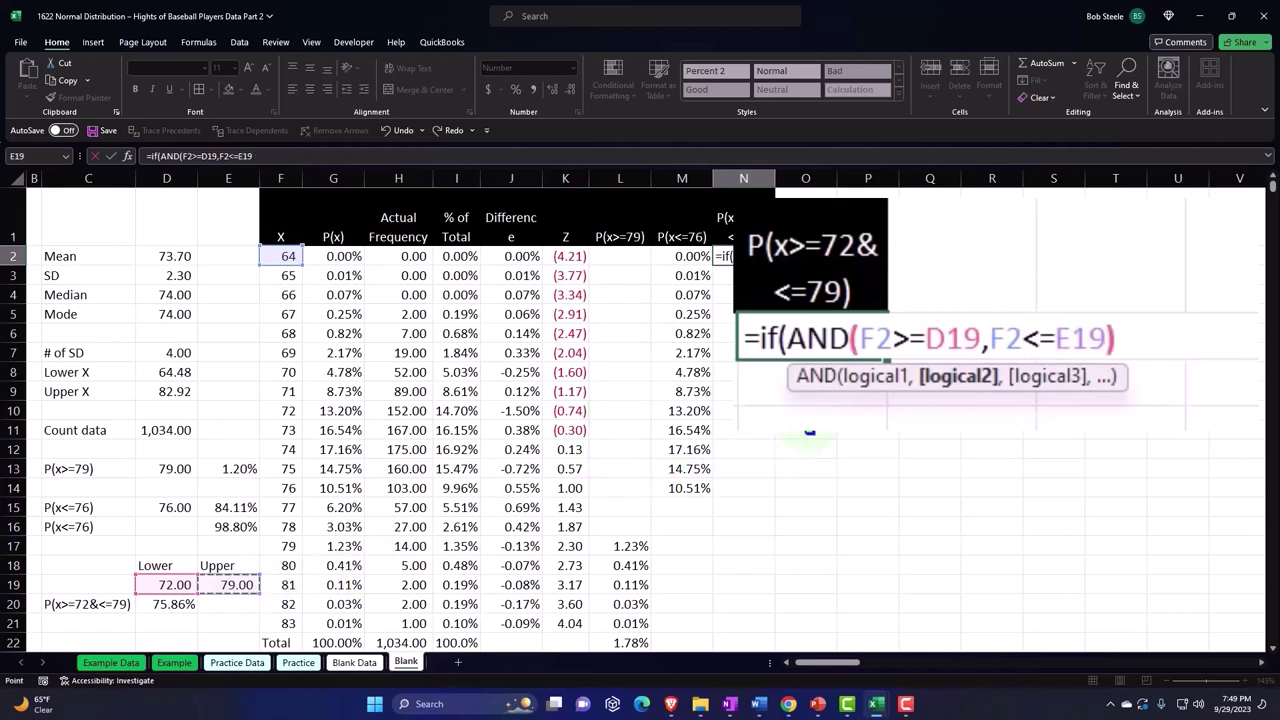
text())
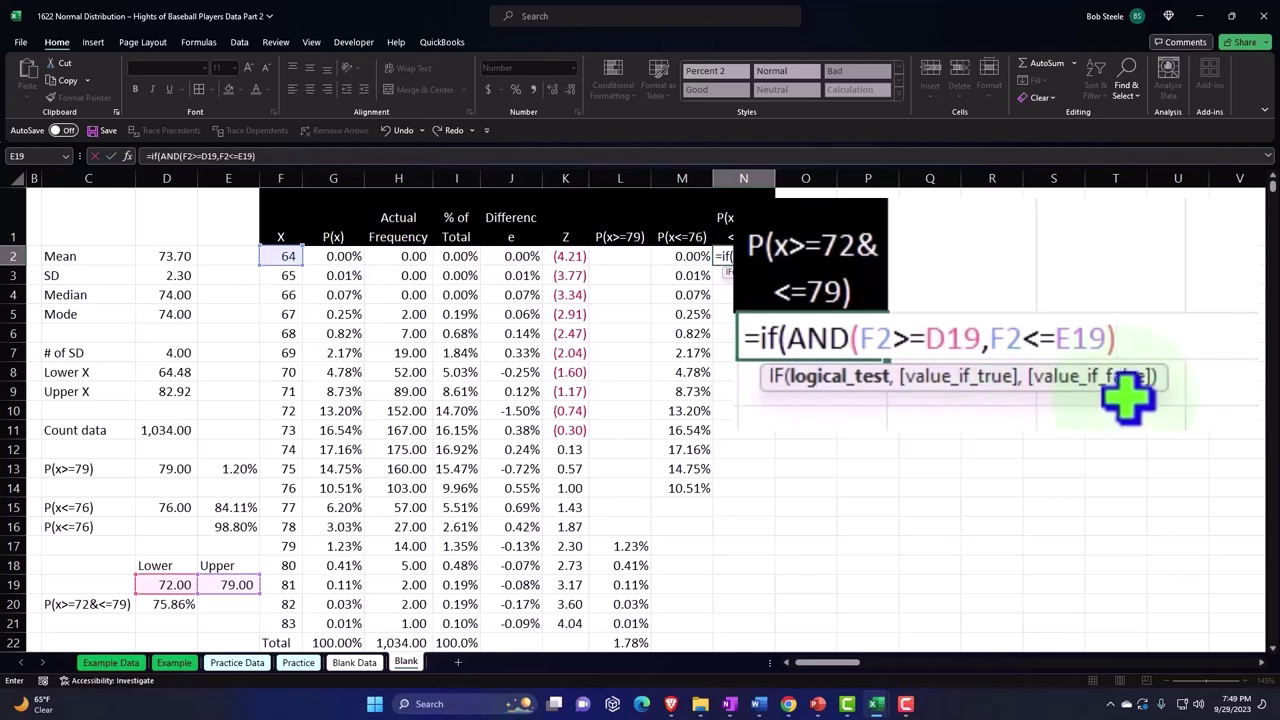
Return G2 when true and "" otherwise, completing the N2 formula
text(,)
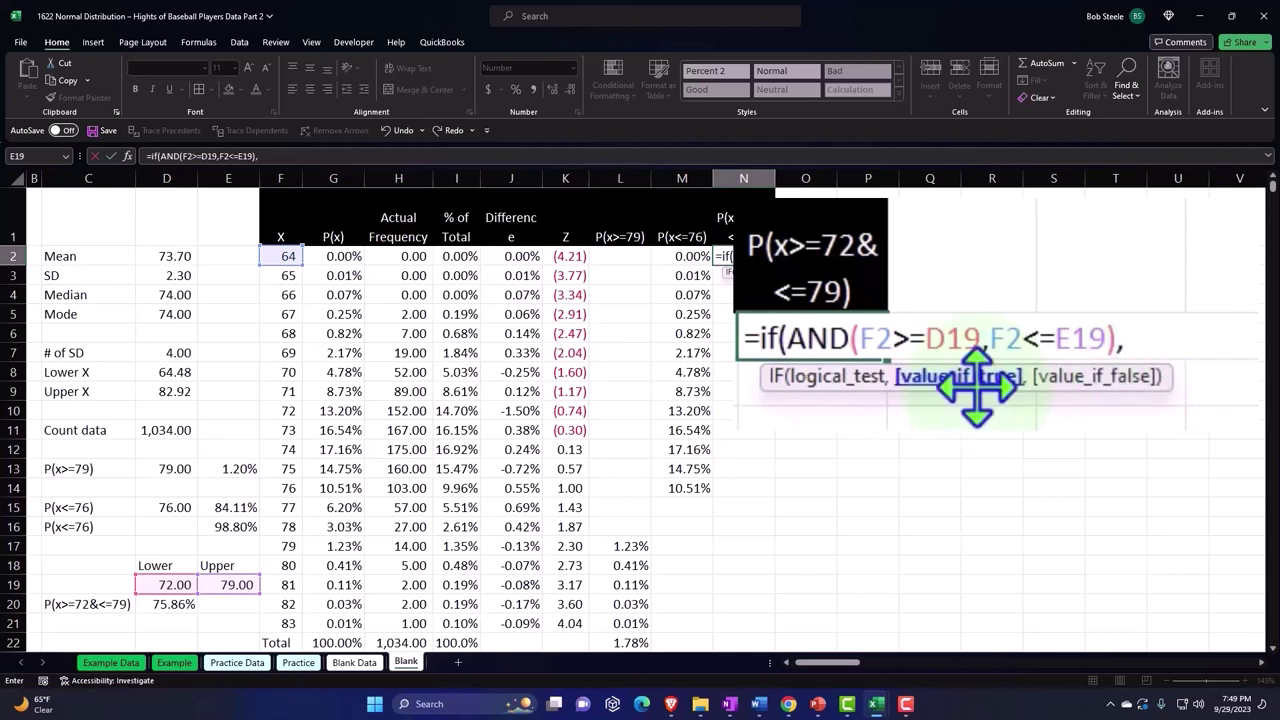
click(345, 257)
text(,)
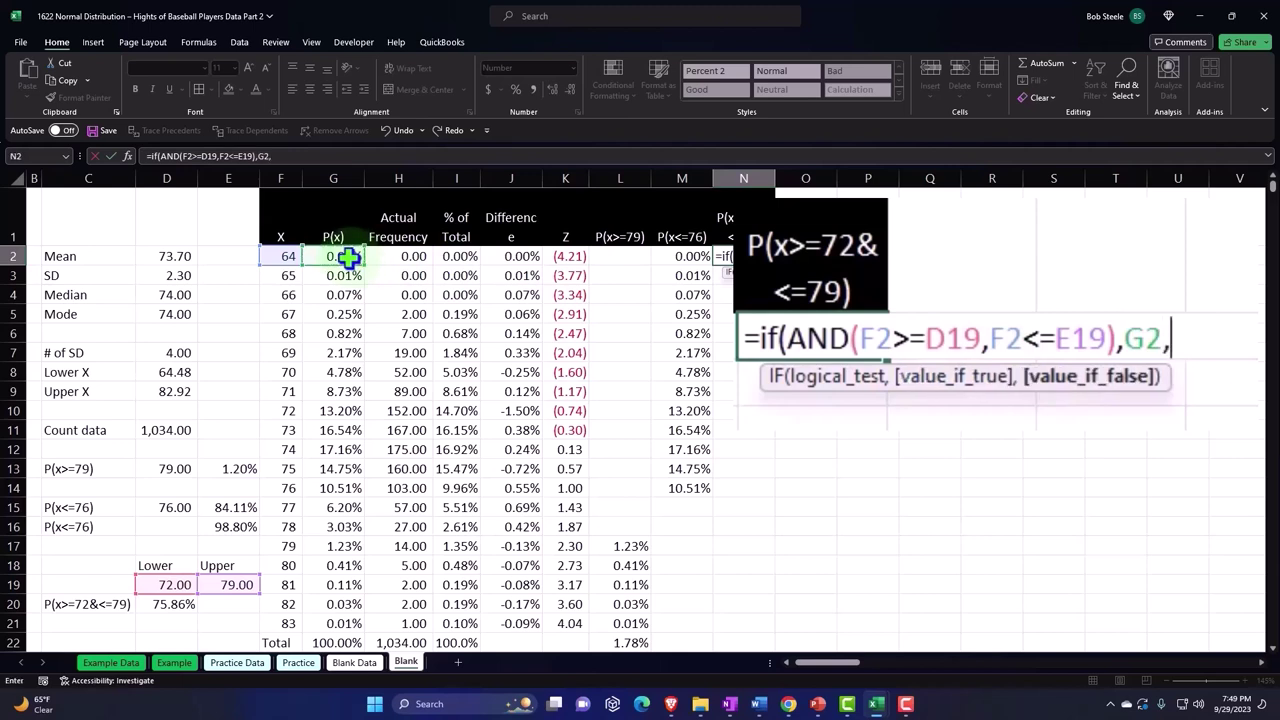
text(""))
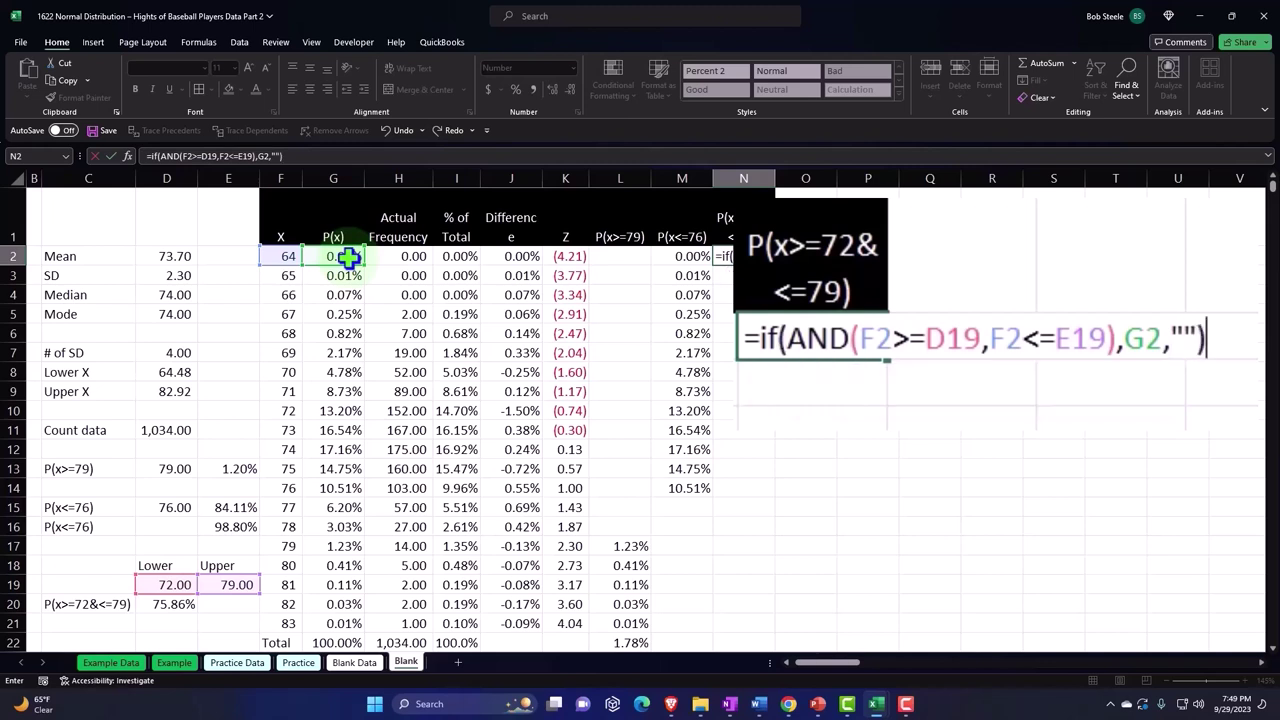
key(ctrl+Return)
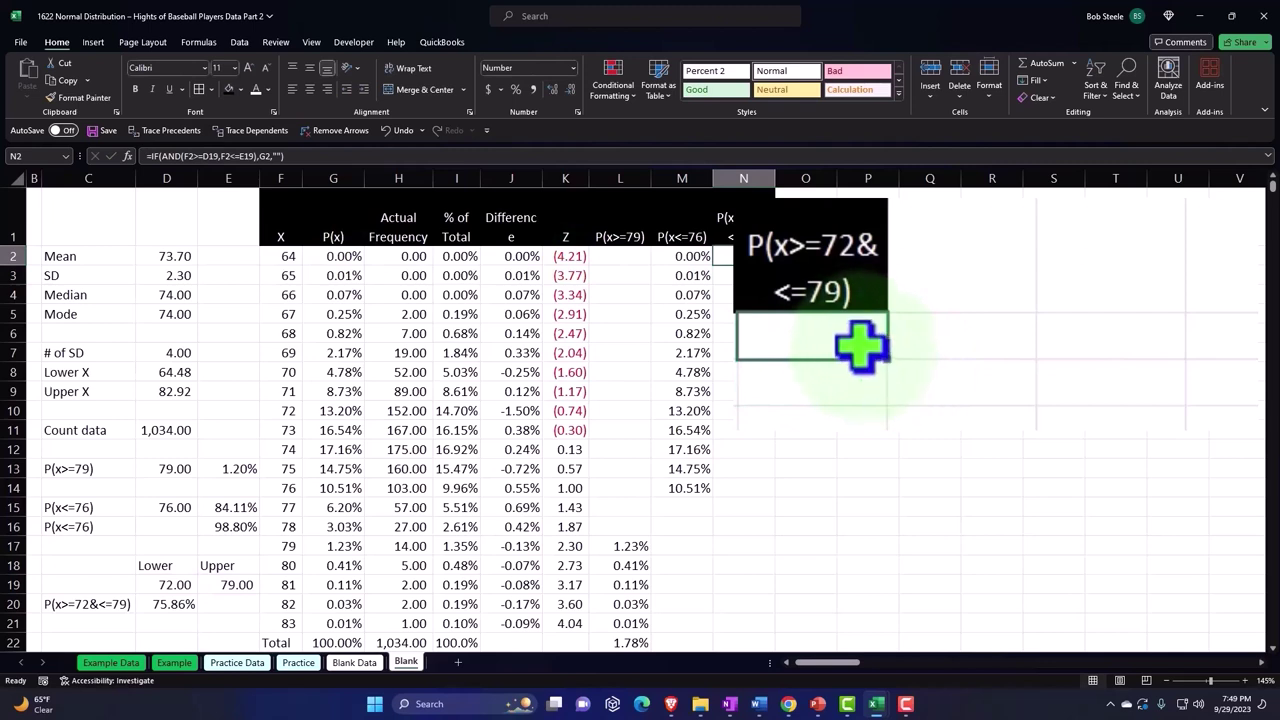
Make N2's bound references absolute as $D$19 and $E$19 with F4
double_click(860, 345)
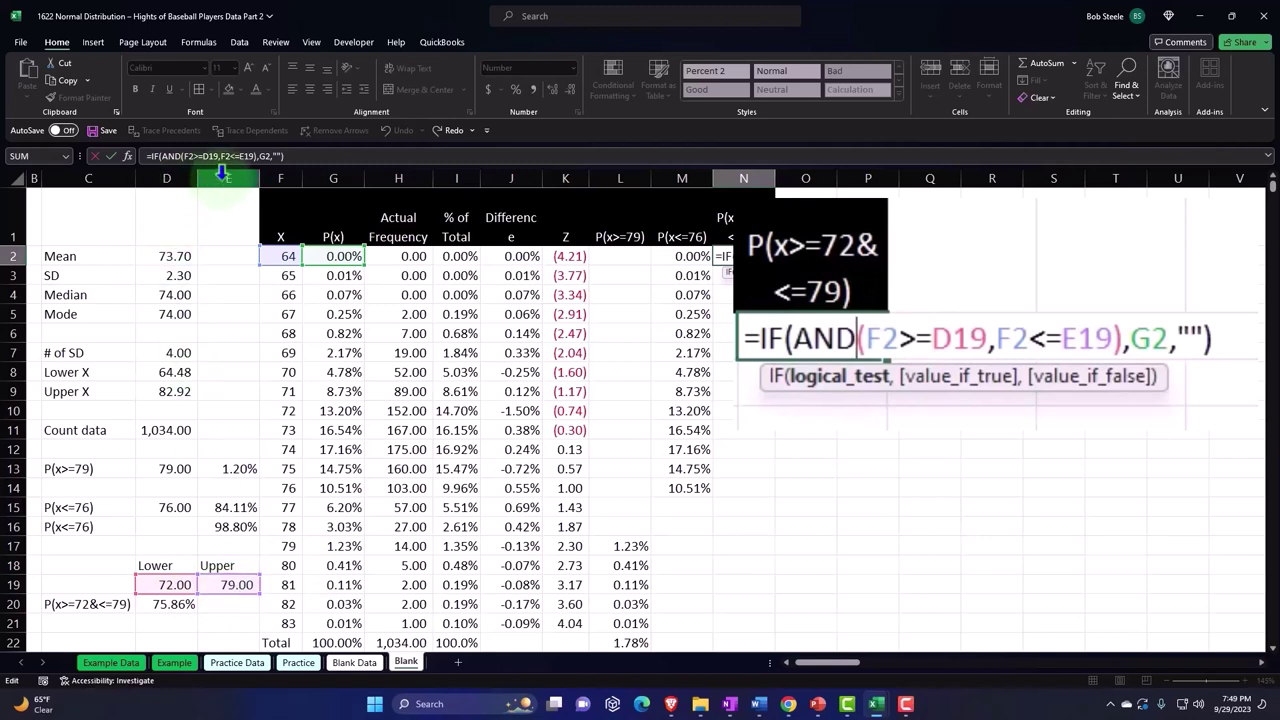
click(950, 340)
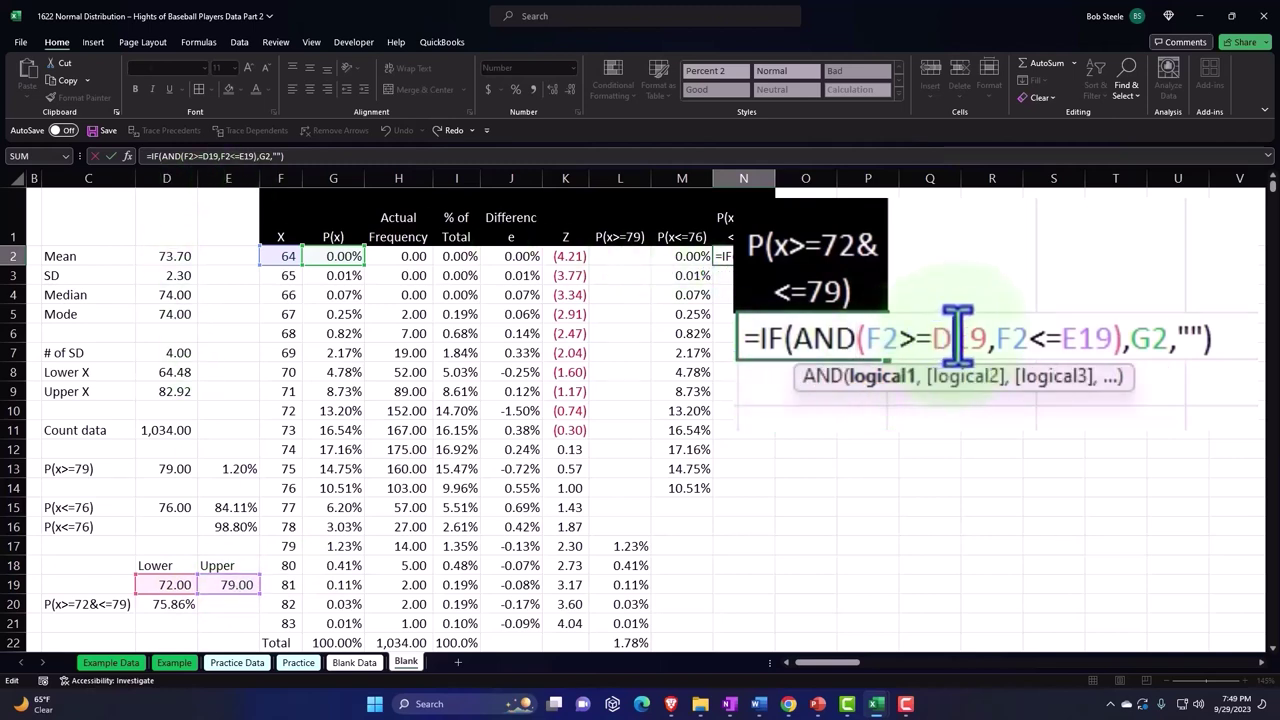
key(F4)
click(1128, 340)
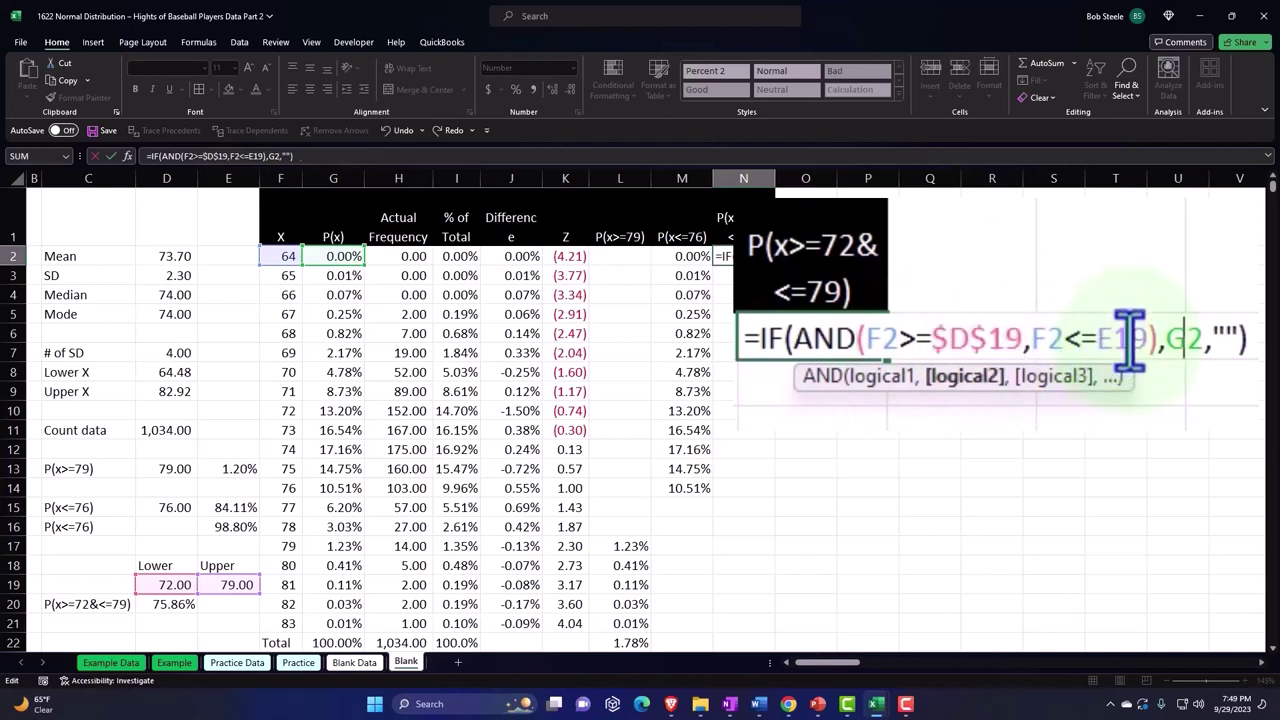
key(F4)
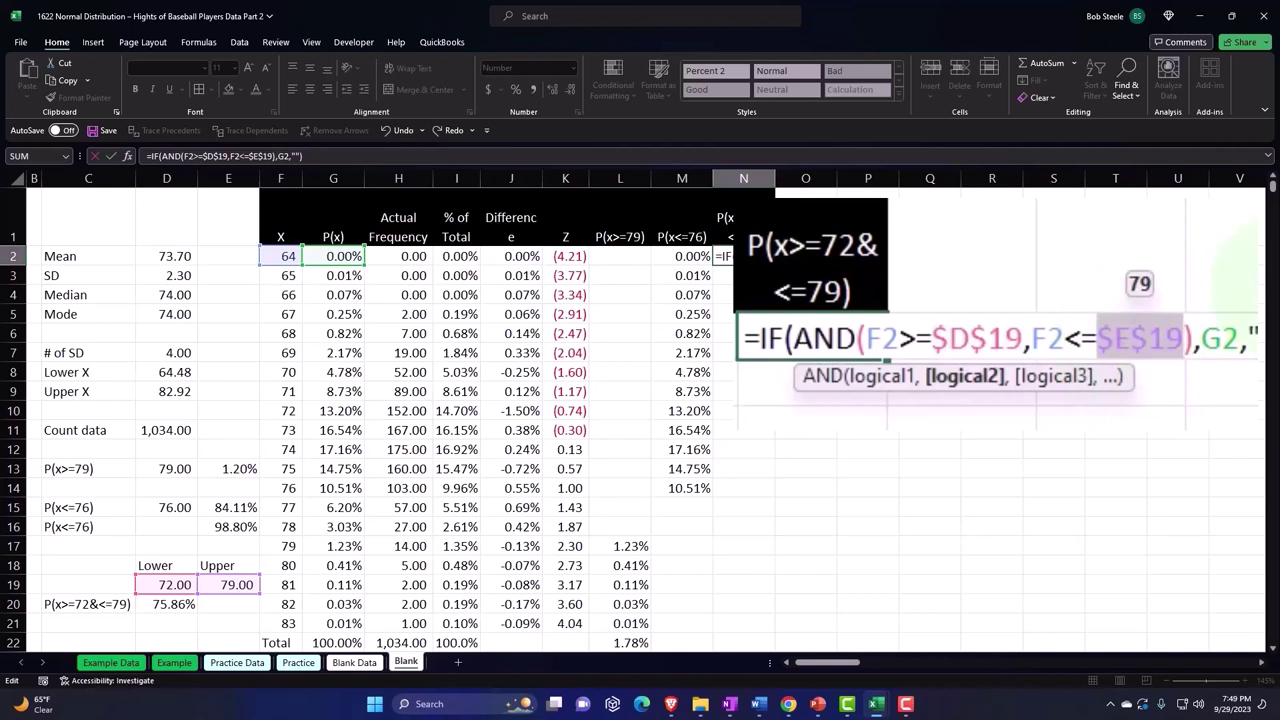
Commit the N2 formula and fill it down column N through row 21
key(ctrl+Return)
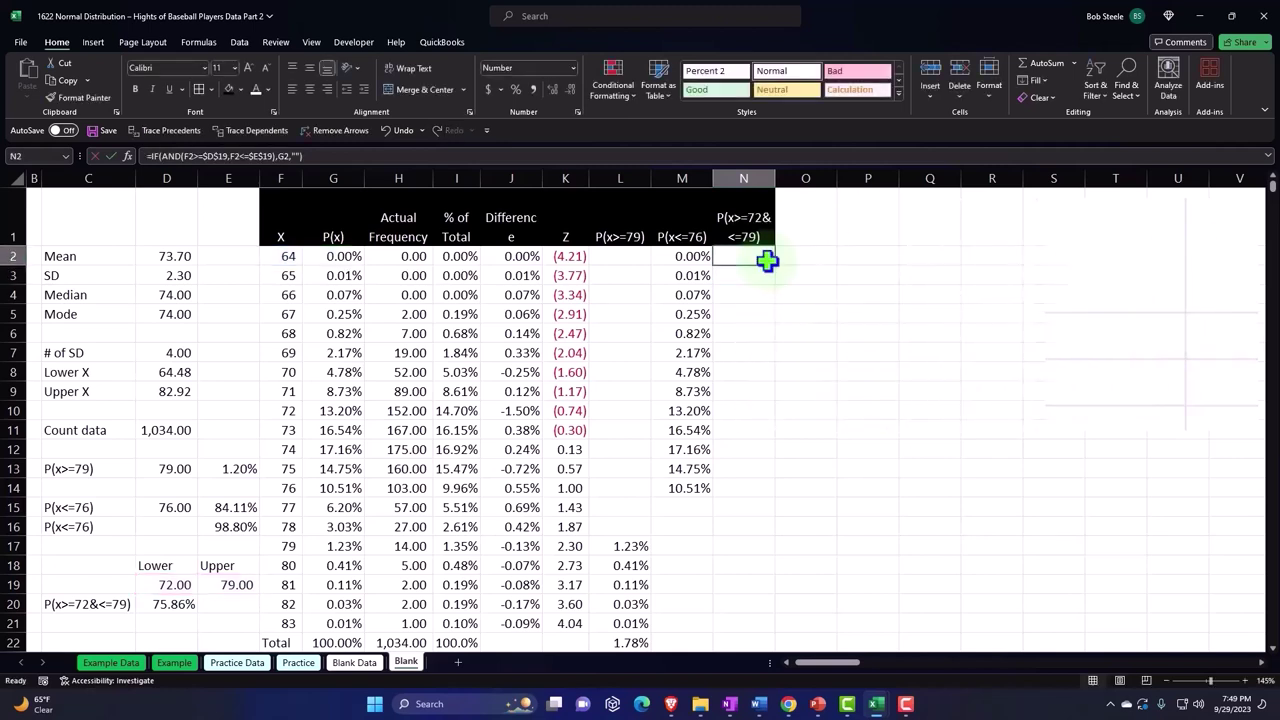
double_click(776, 266)
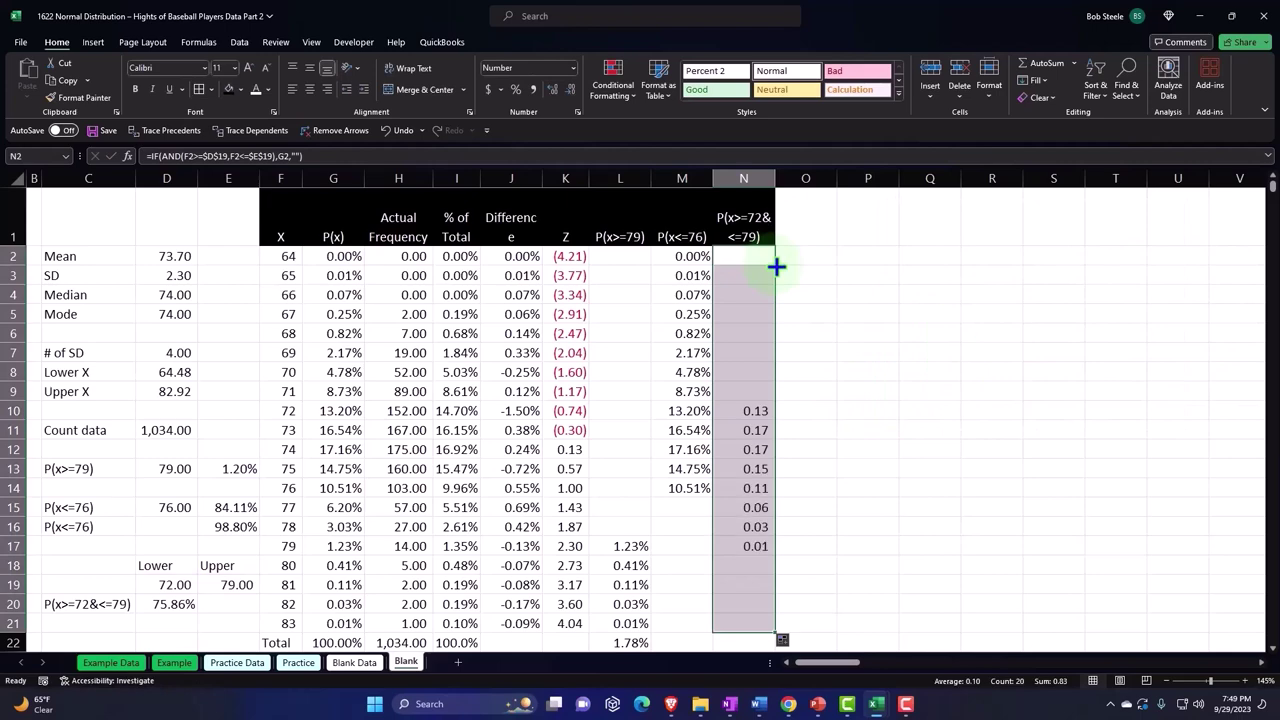
scroll(764, 362, down, 1)
drag(762, 358, 755, 368)
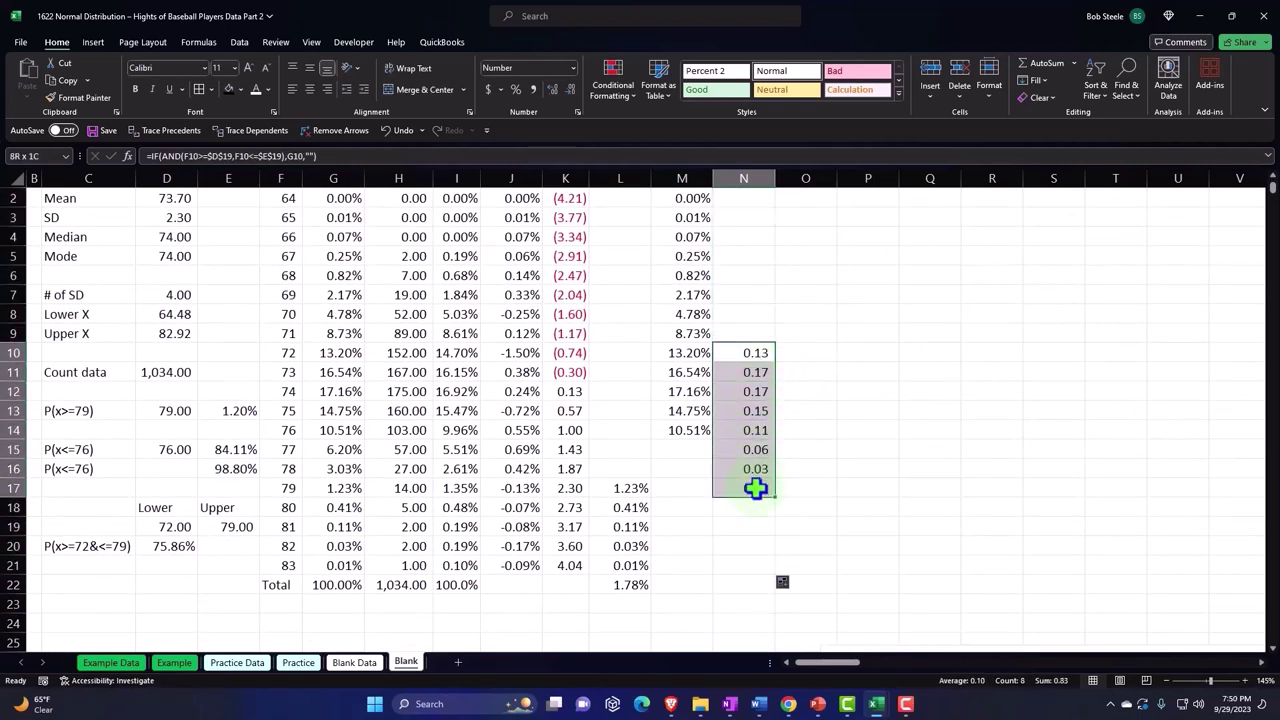
Format column N as two-decimal percentages, such as 13.20%
scroll(755, 487, up, 1)
click(745, 178)
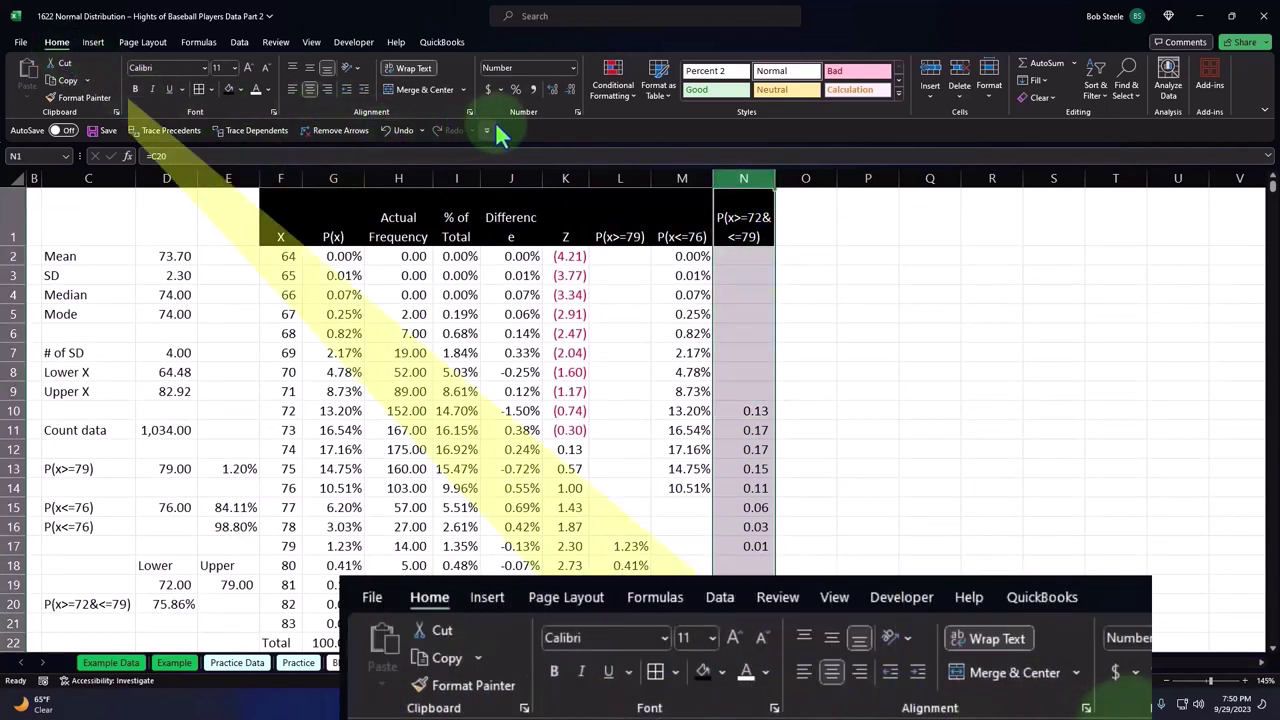
click(515, 89)
click(551, 89)
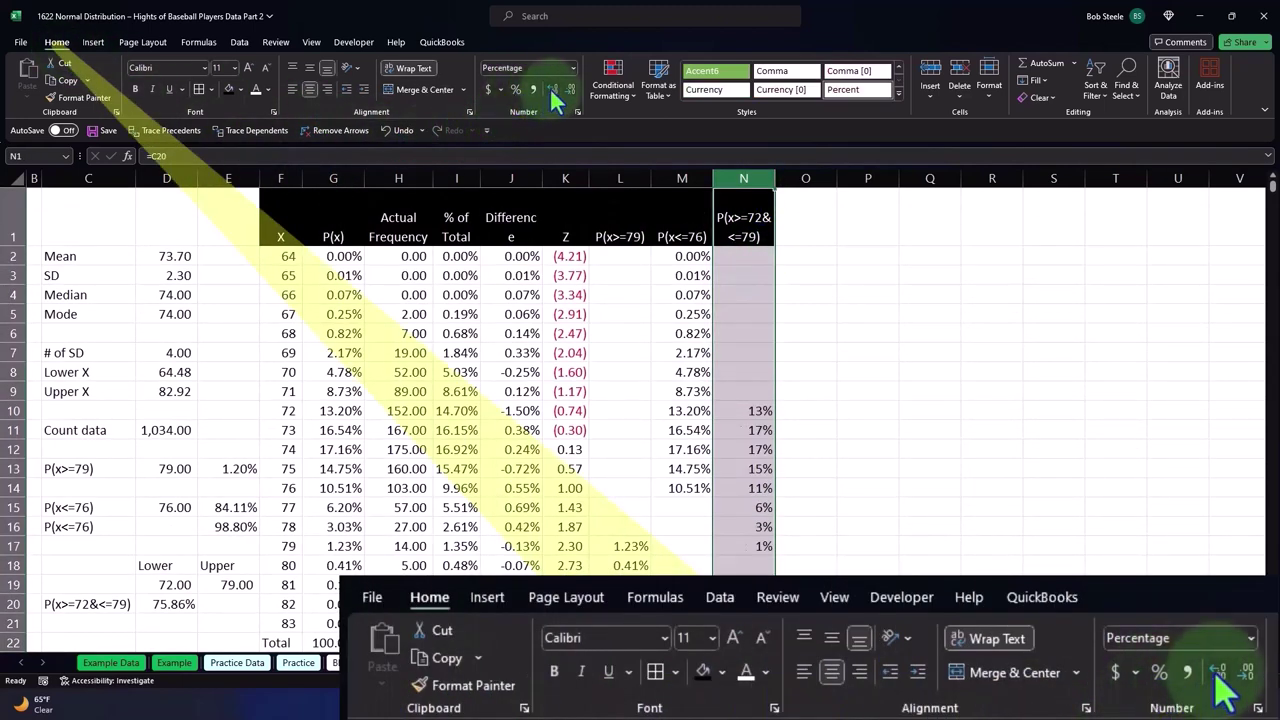
click(551, 89)
click(813, 326)
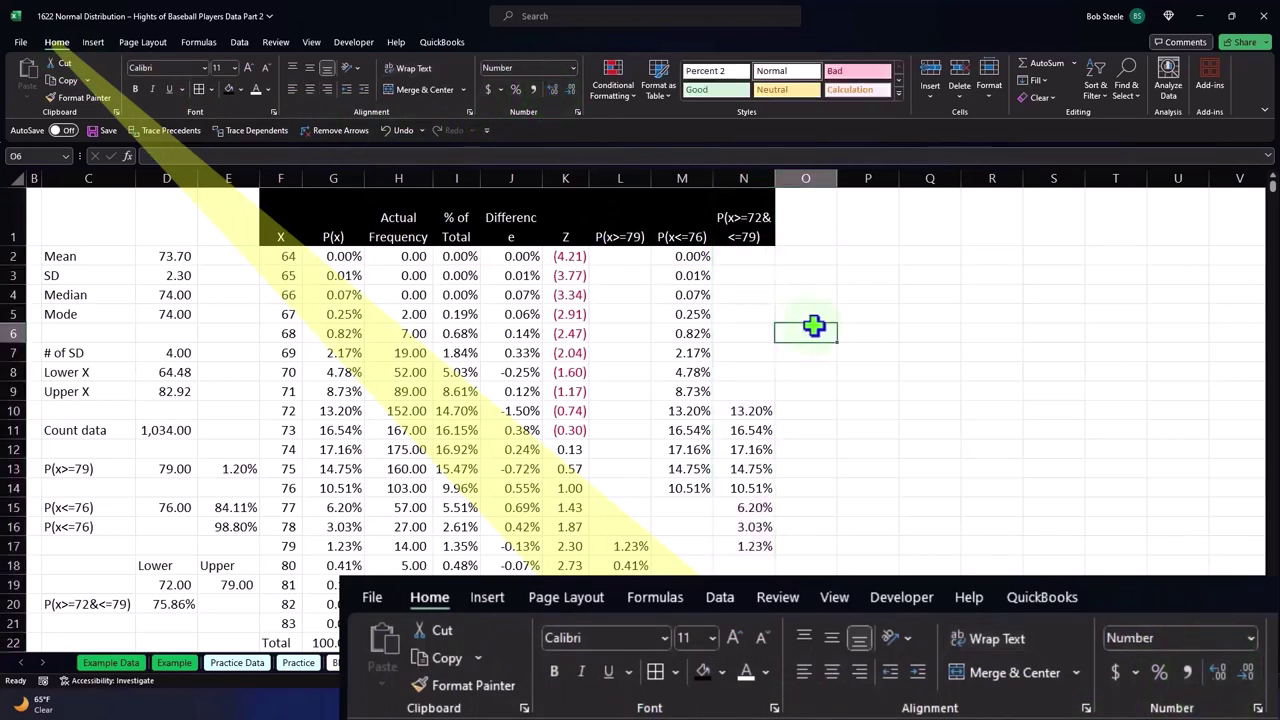
click(343, 236)
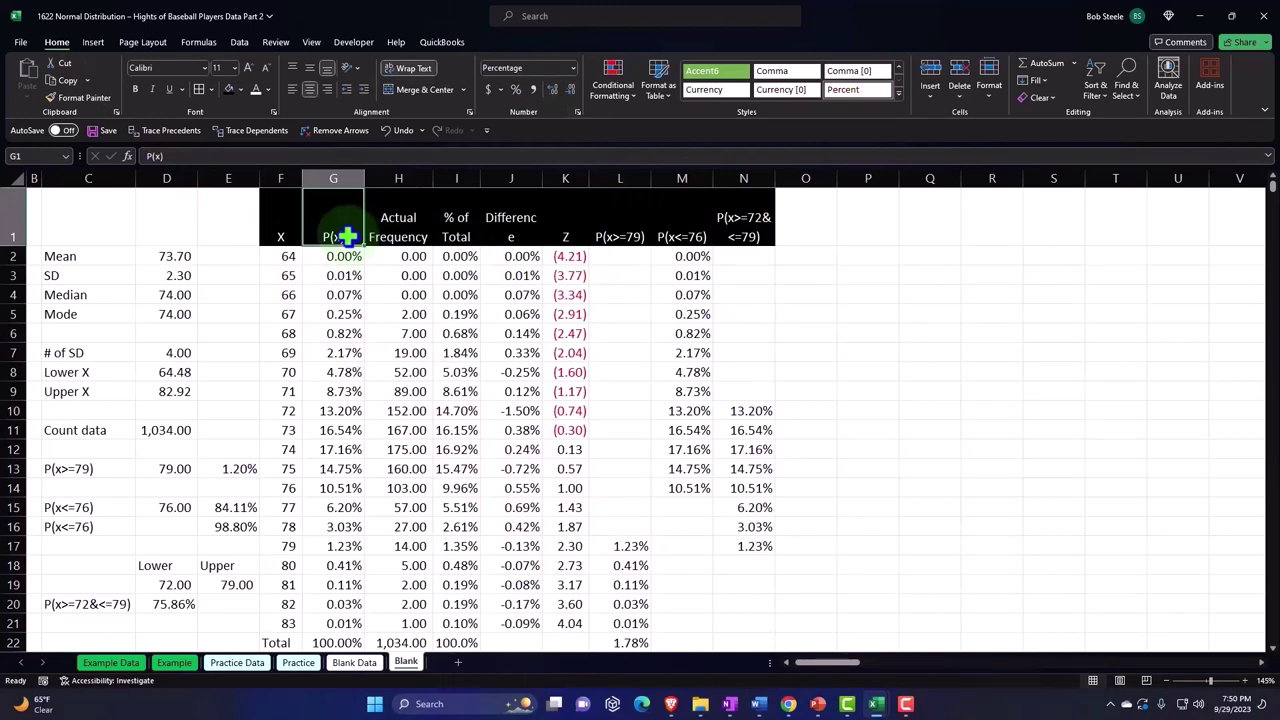
Insert a 2-D area chart of the P(x) column and move it right of the table
key(ctrl+shift+Down)
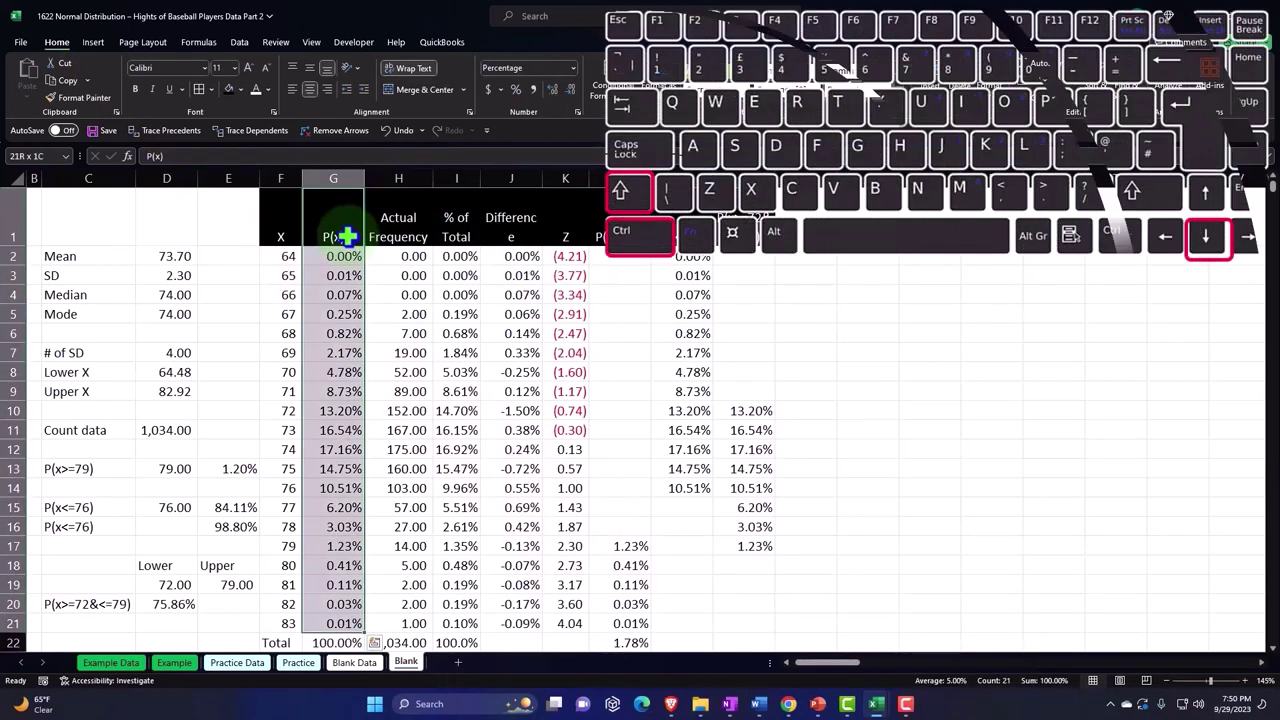
click(93, 42)
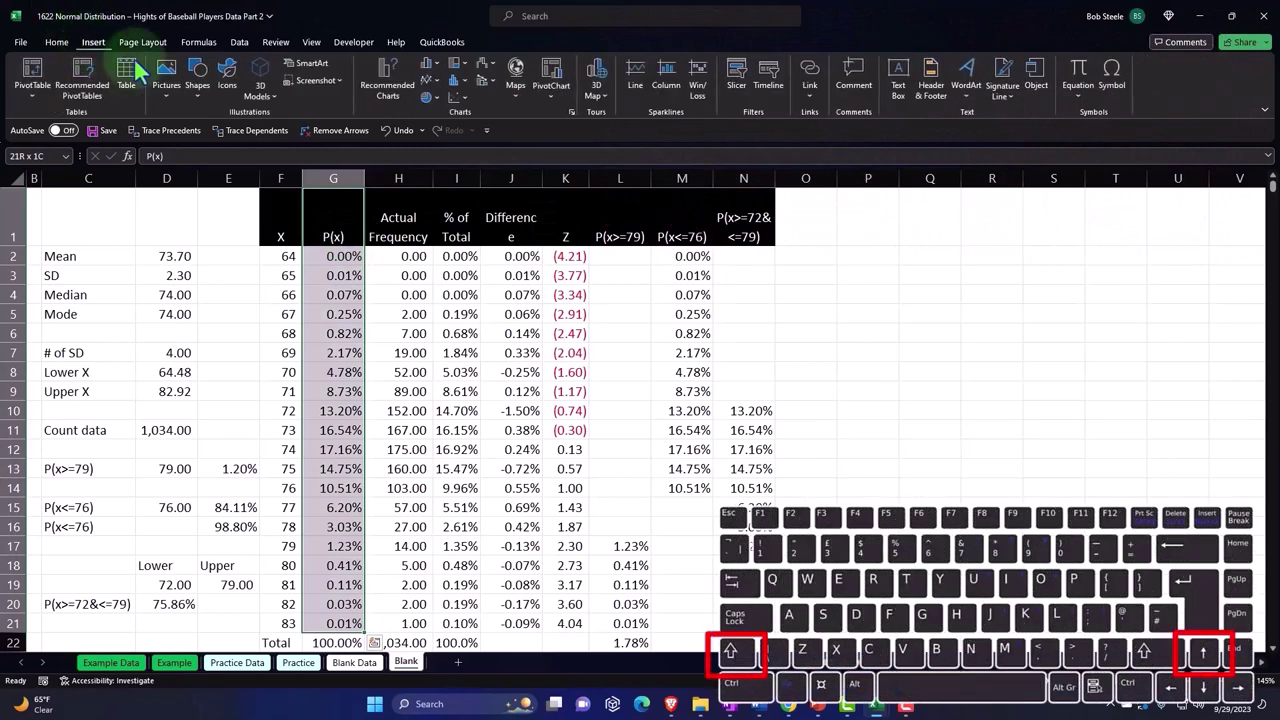
click(437, 80)
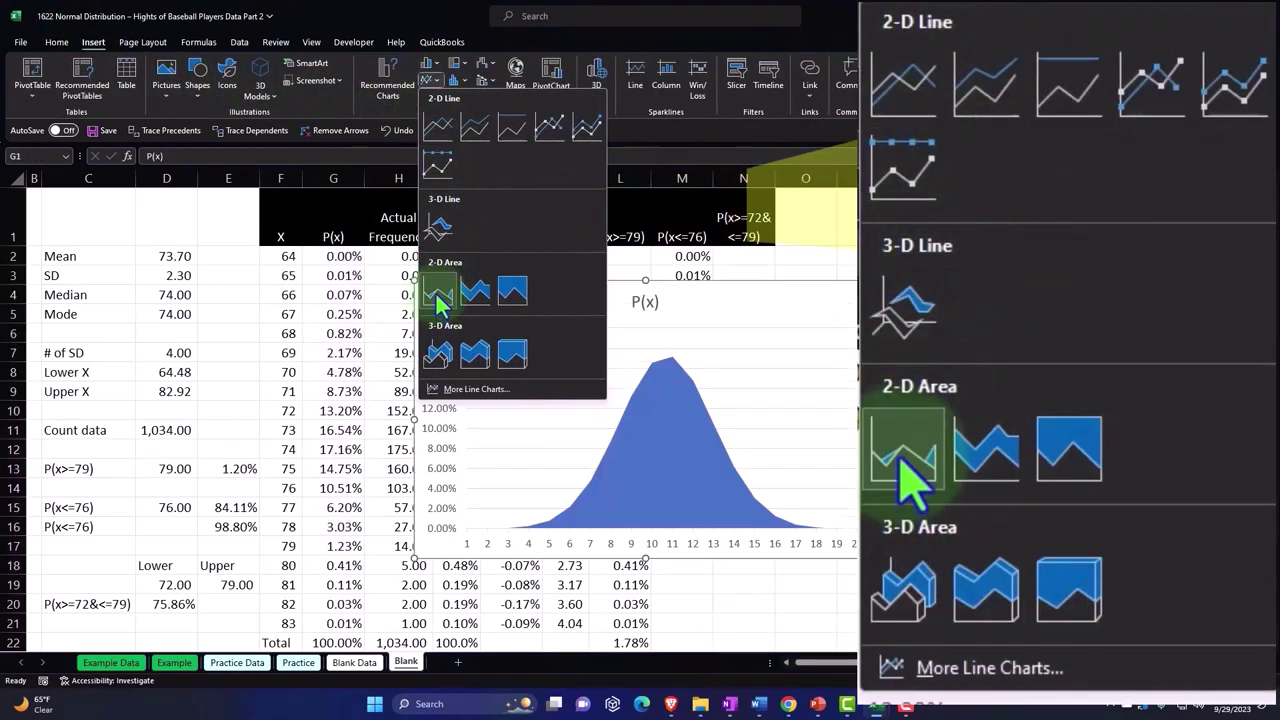
click(440, 298)
drag(474, 306, 866, 227)
Delete the chart's P(x) title and select the bell-curve series
click(1038, 229)
key(Delete)
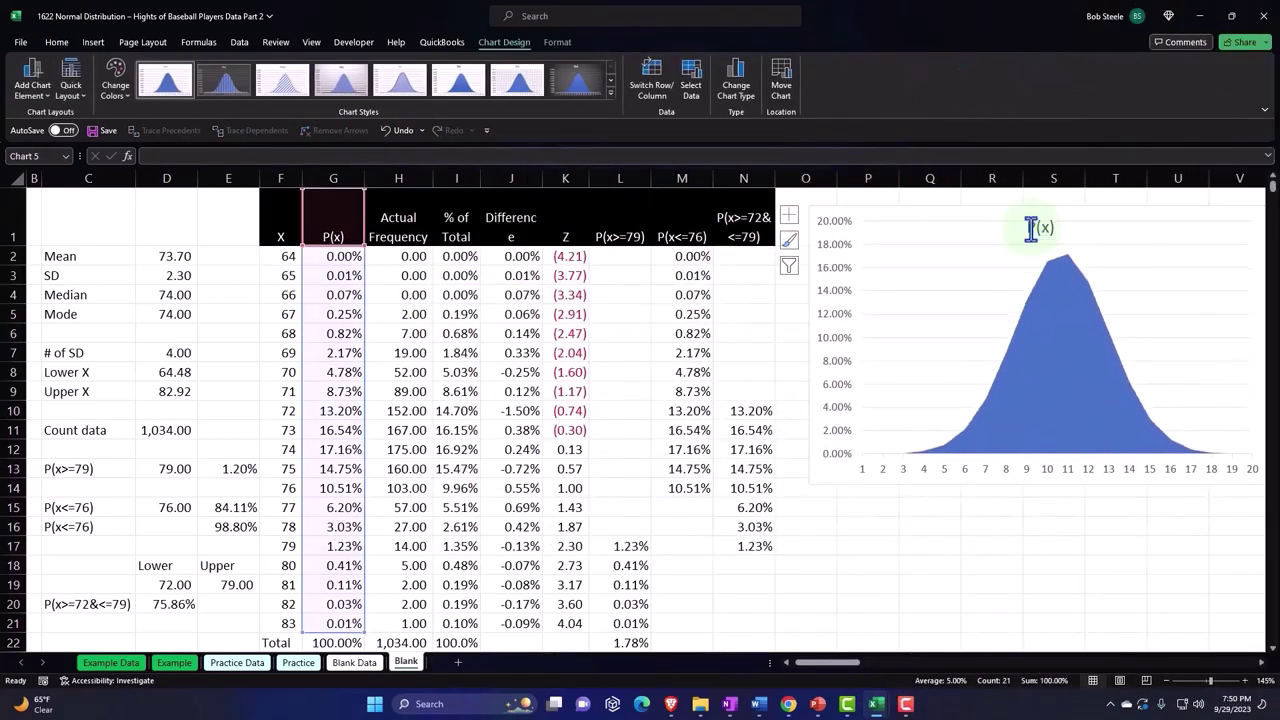
scroll(1264, 675, right, 3)
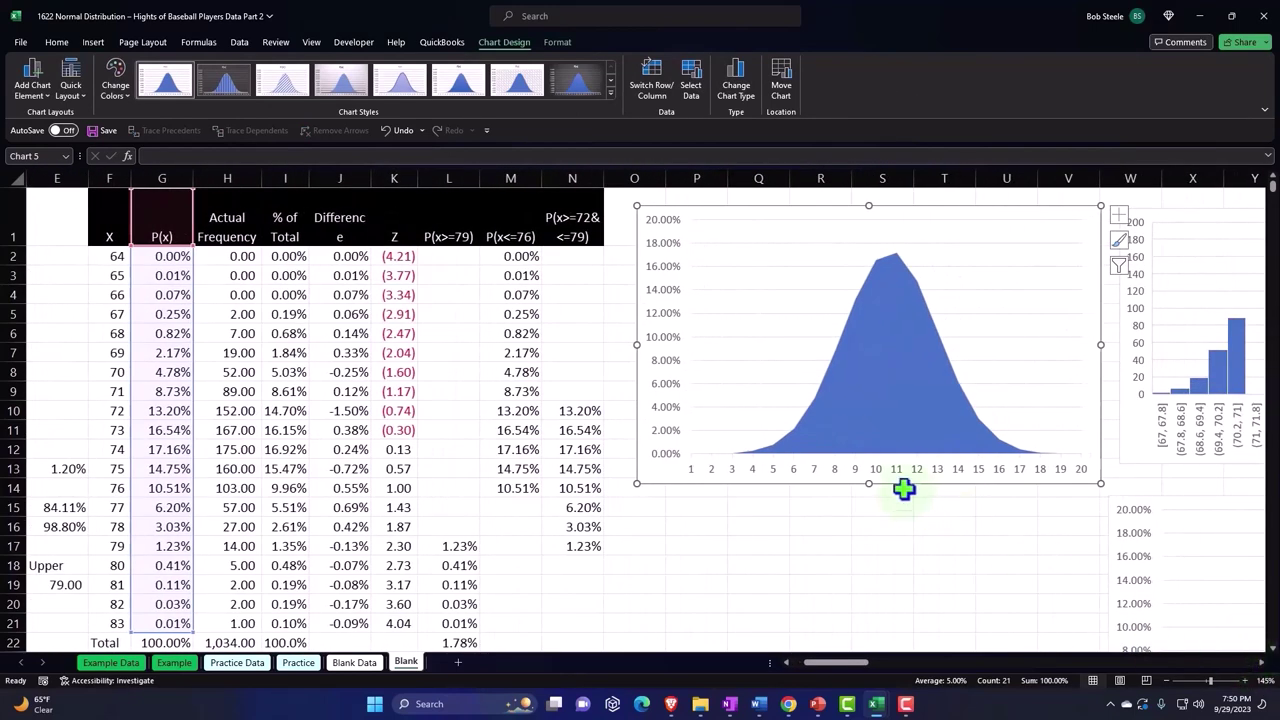
click(846, 381)
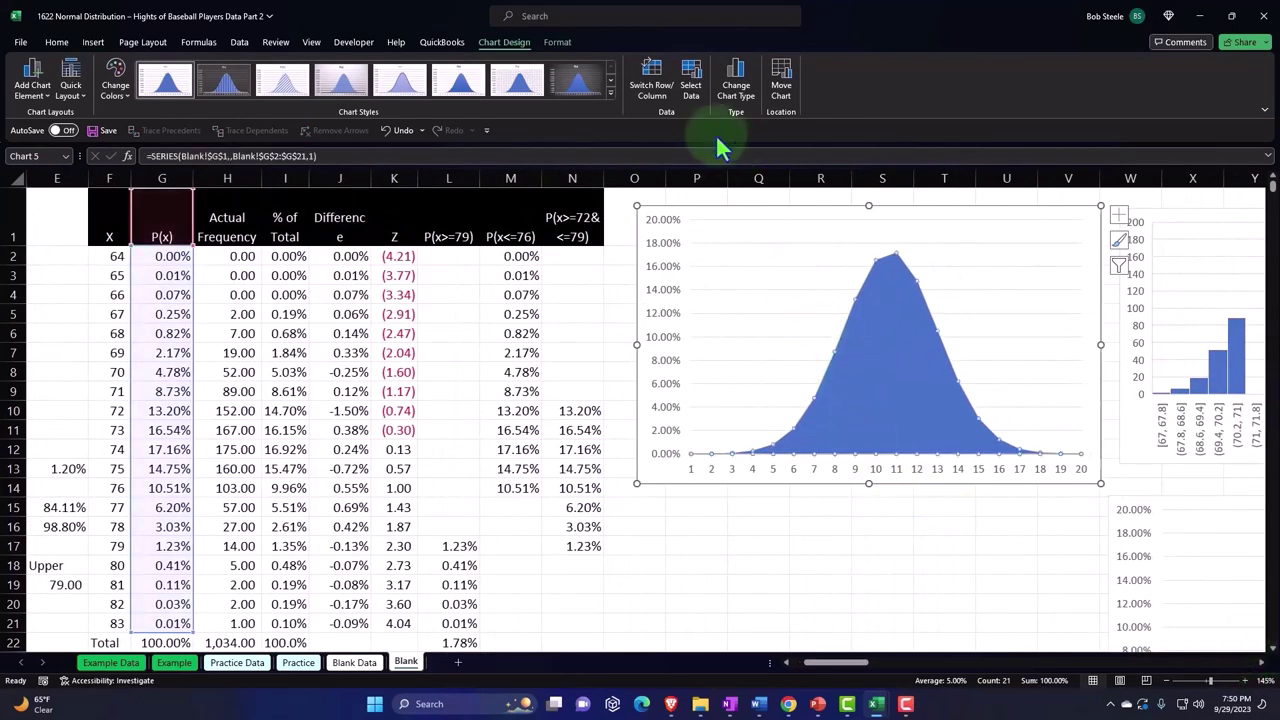
Set the chart's horizontal axis labels to the X values F2:F21 (64 to 83)
click(690, 95)
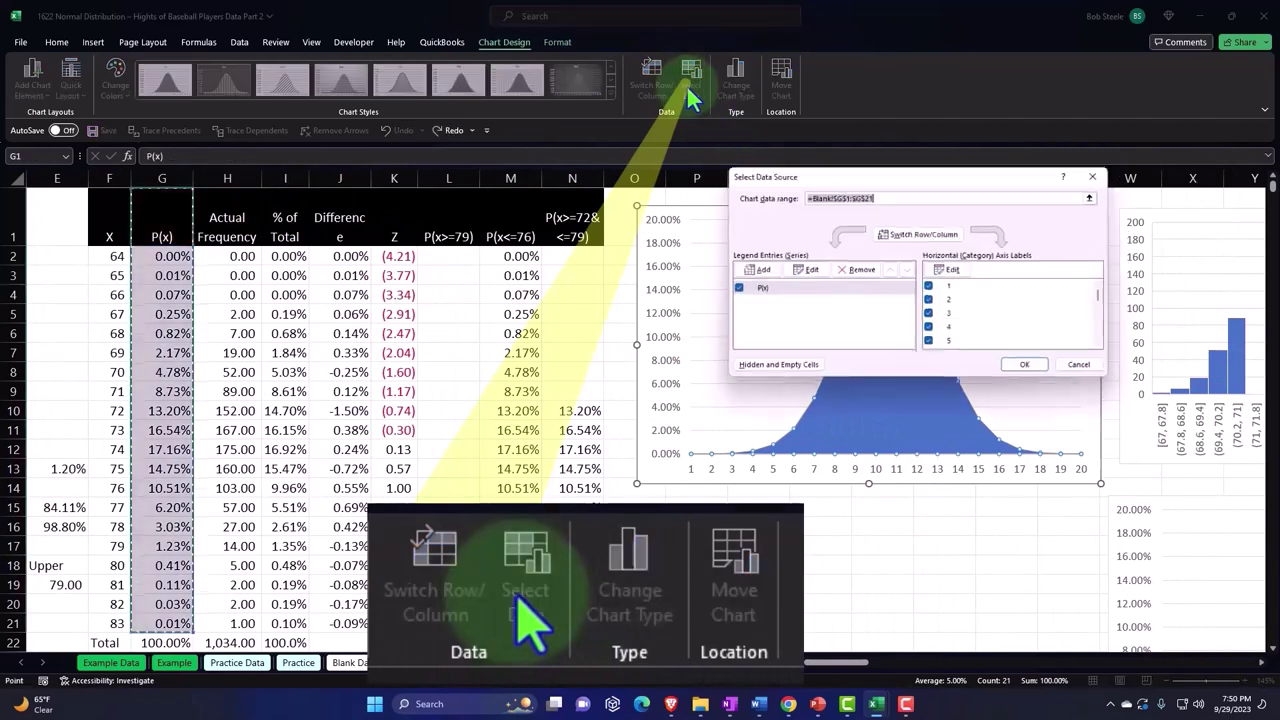
click(956, 272)
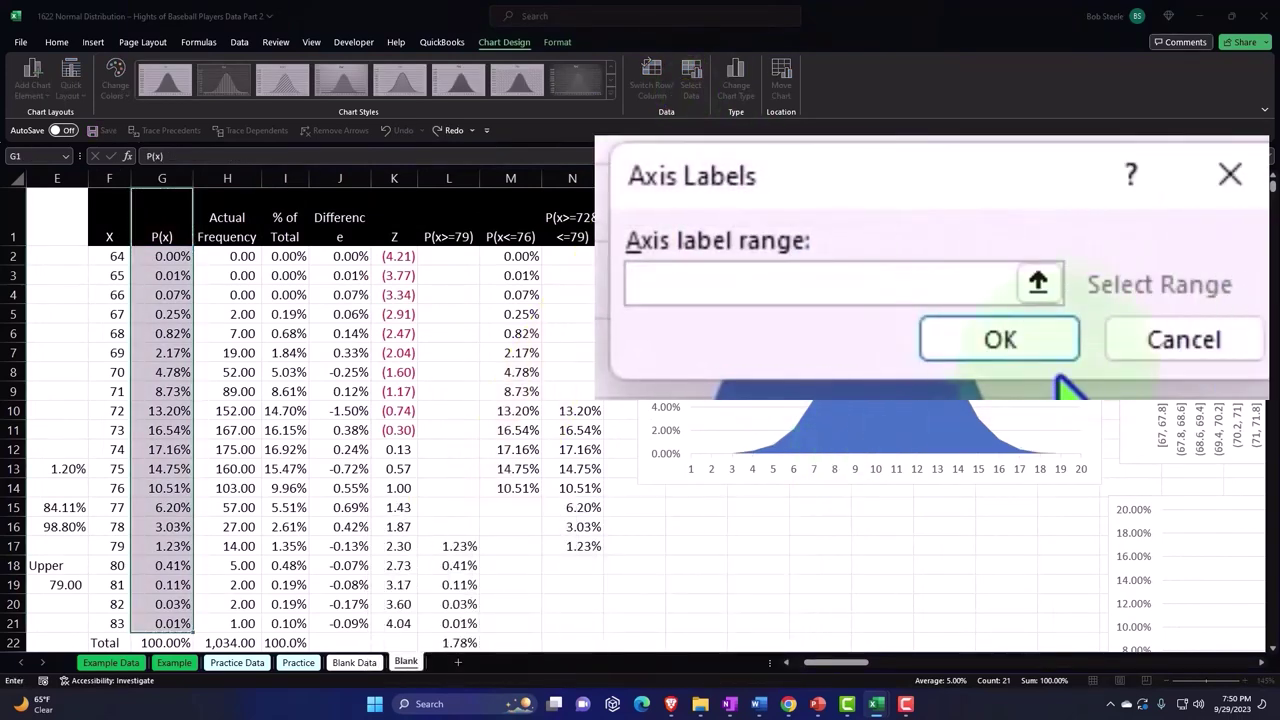
click(1038, 284)
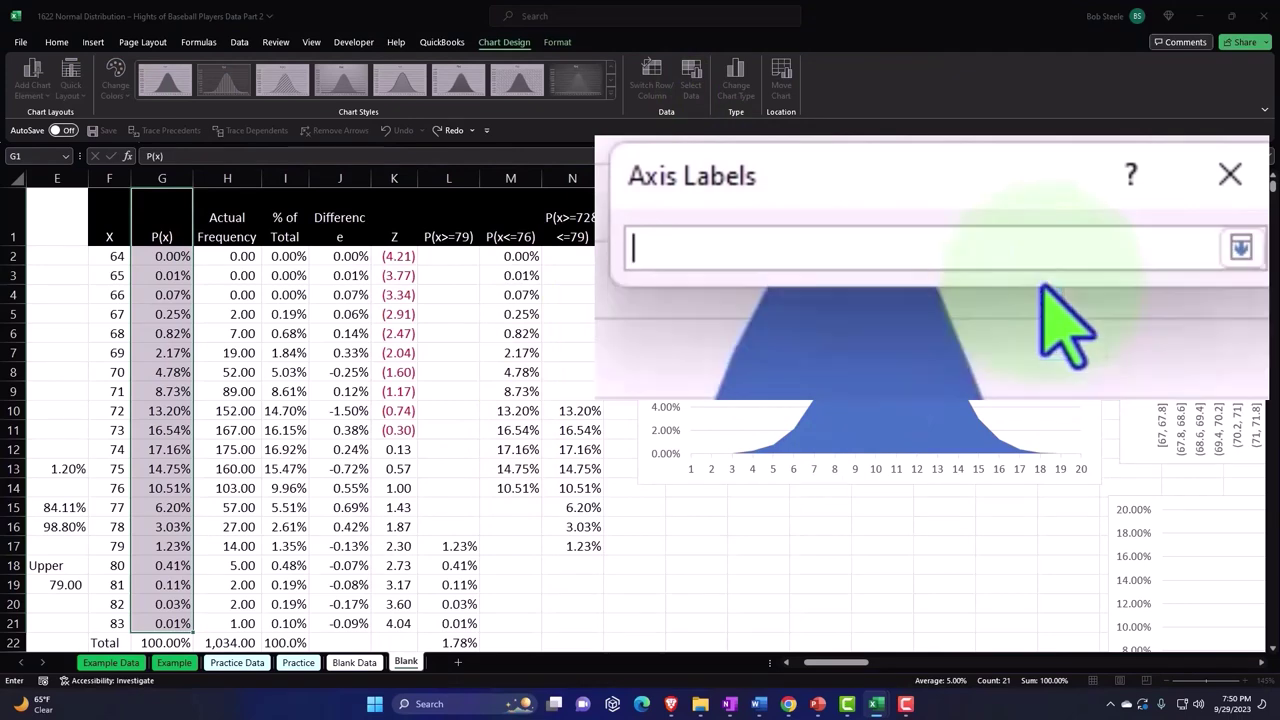
click(105, 256)
key(ctrl+shift+Down)
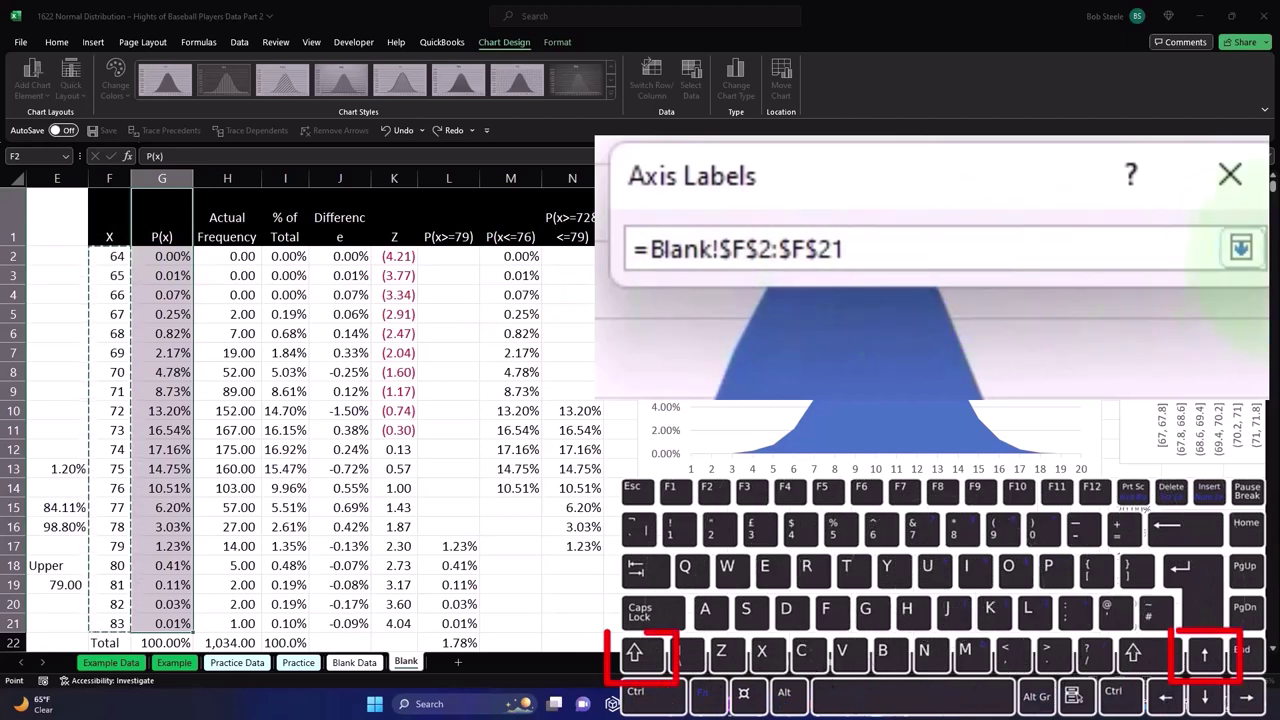
click(1240, 248)
click(1050, 335)
click(1115, 384)
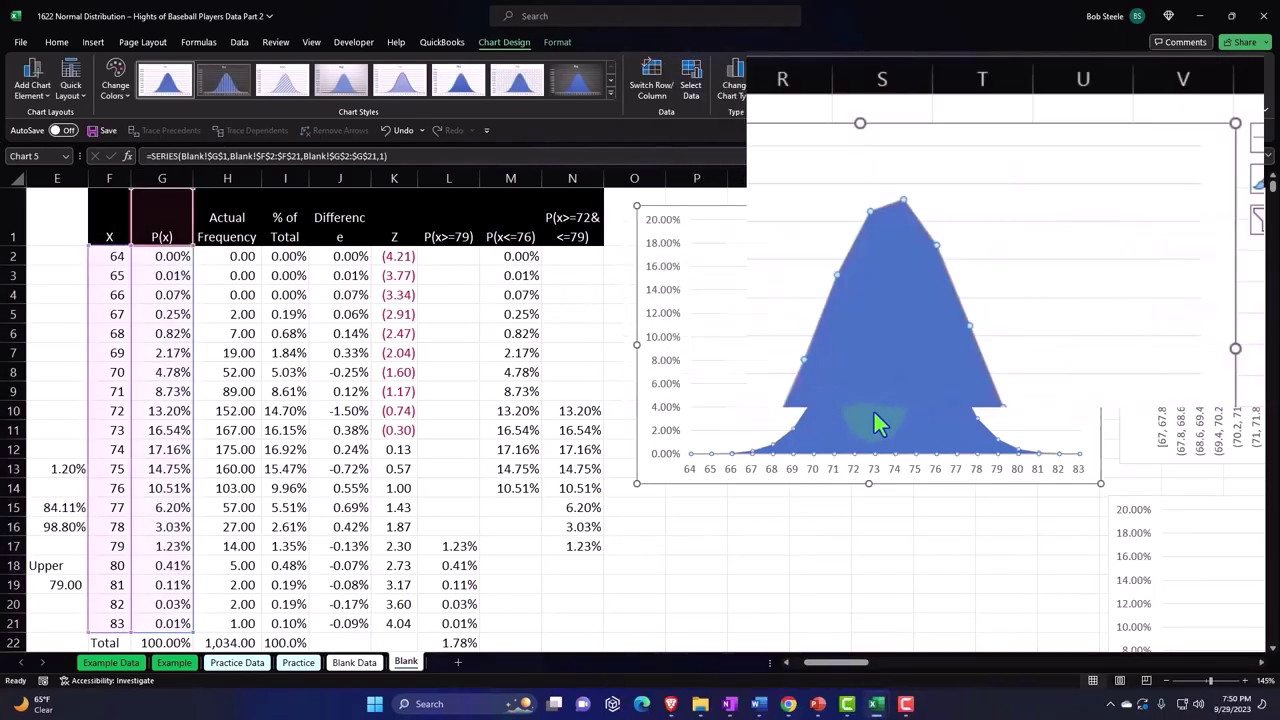
click(724, 214)
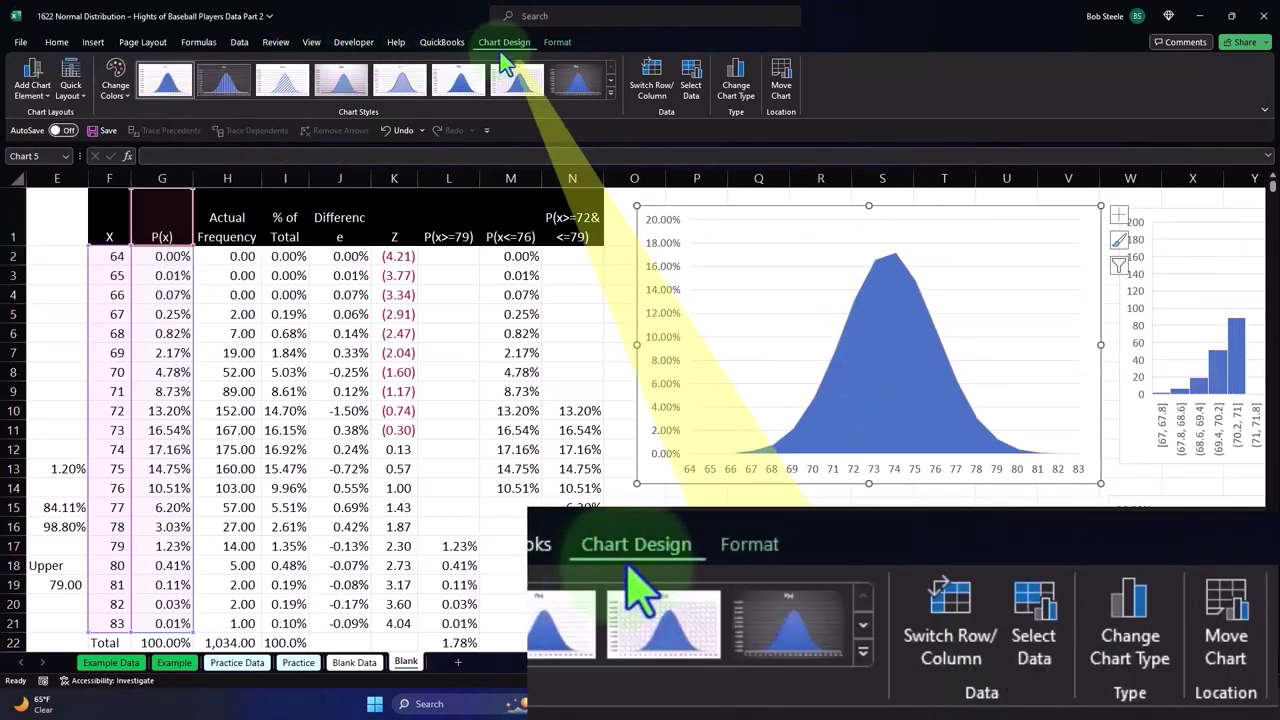
Add a chart series named from N1 with values N2:N21, shading 72–79
click(690, 85)
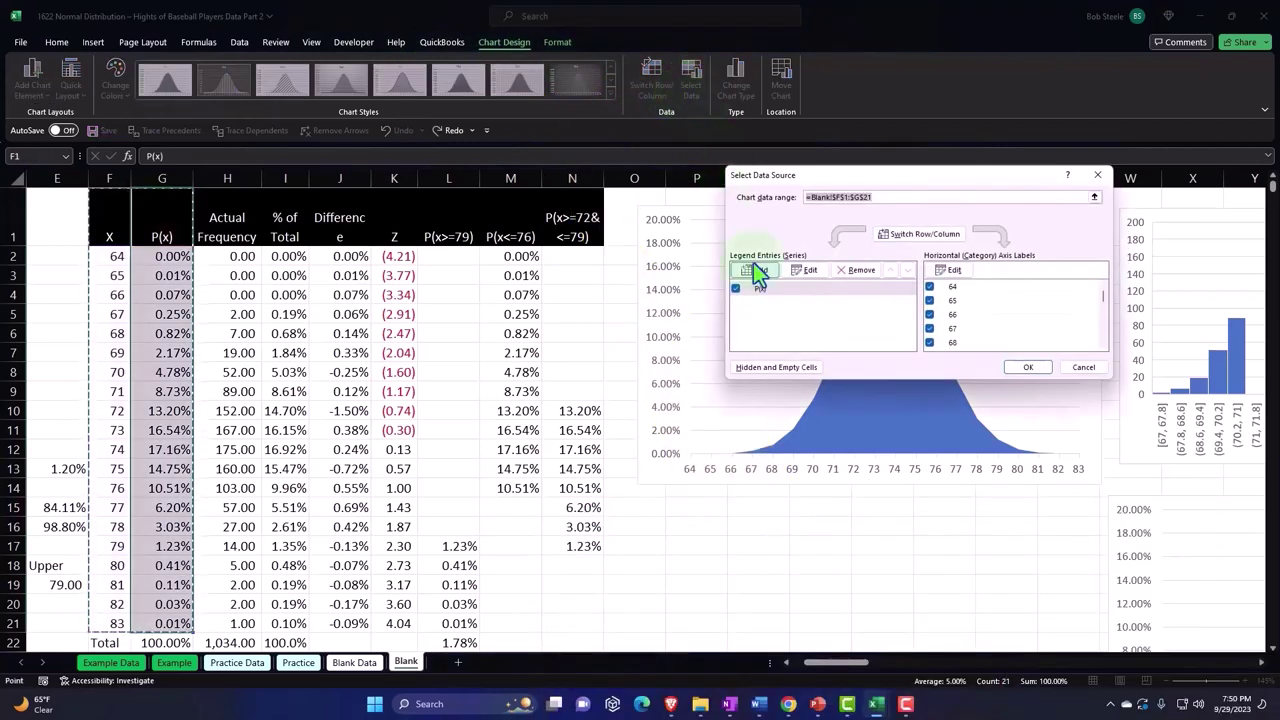
click(776, 228)
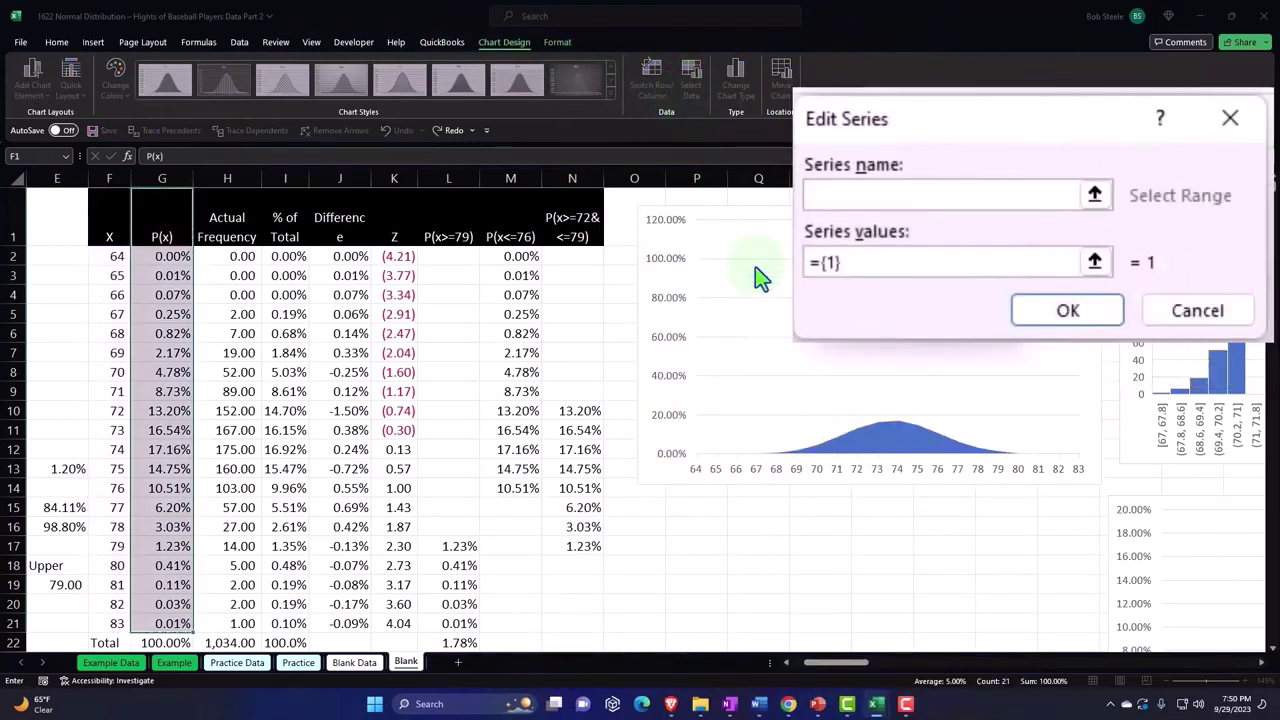
click(587, 221)
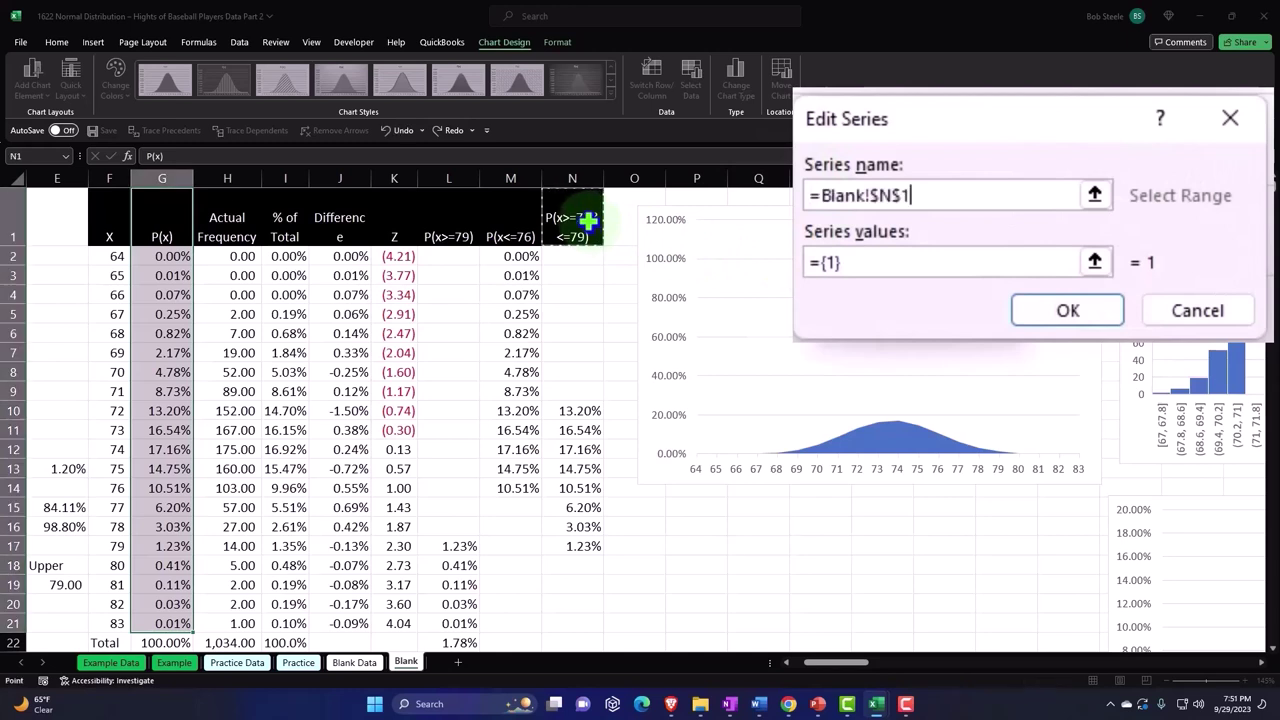
click(878, 263)
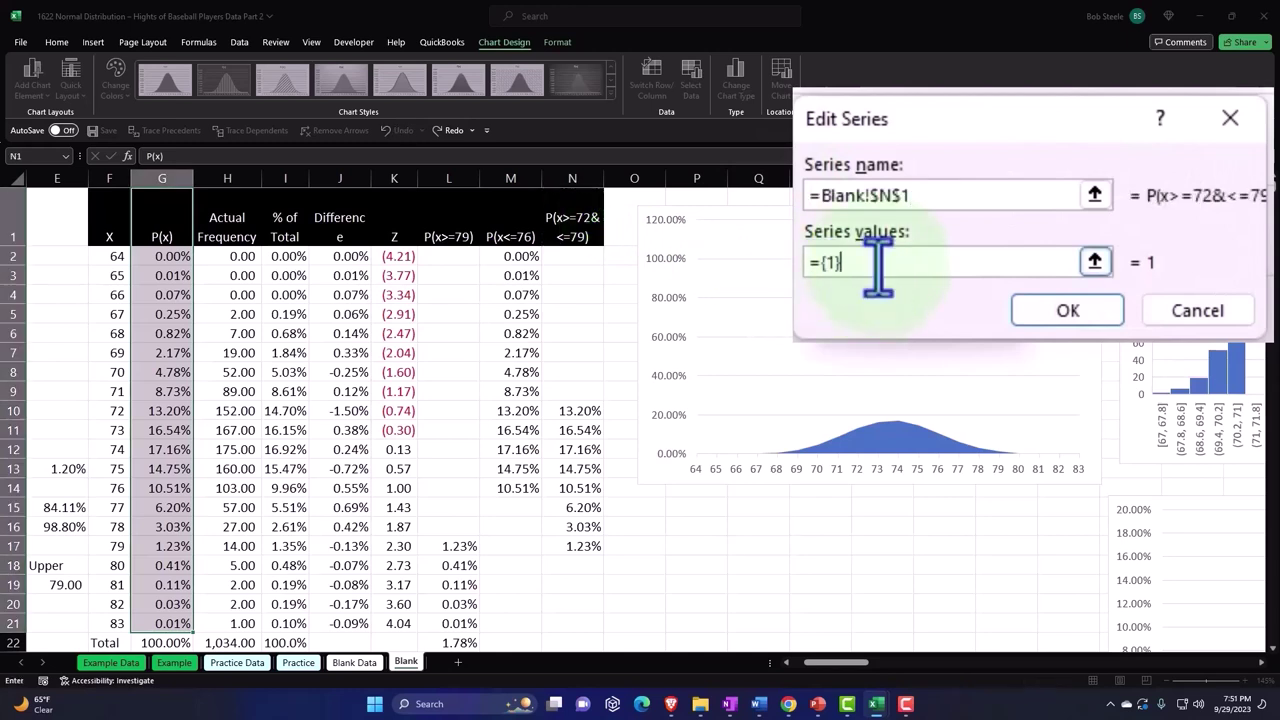
click(1094, 261)
click(572, 256)
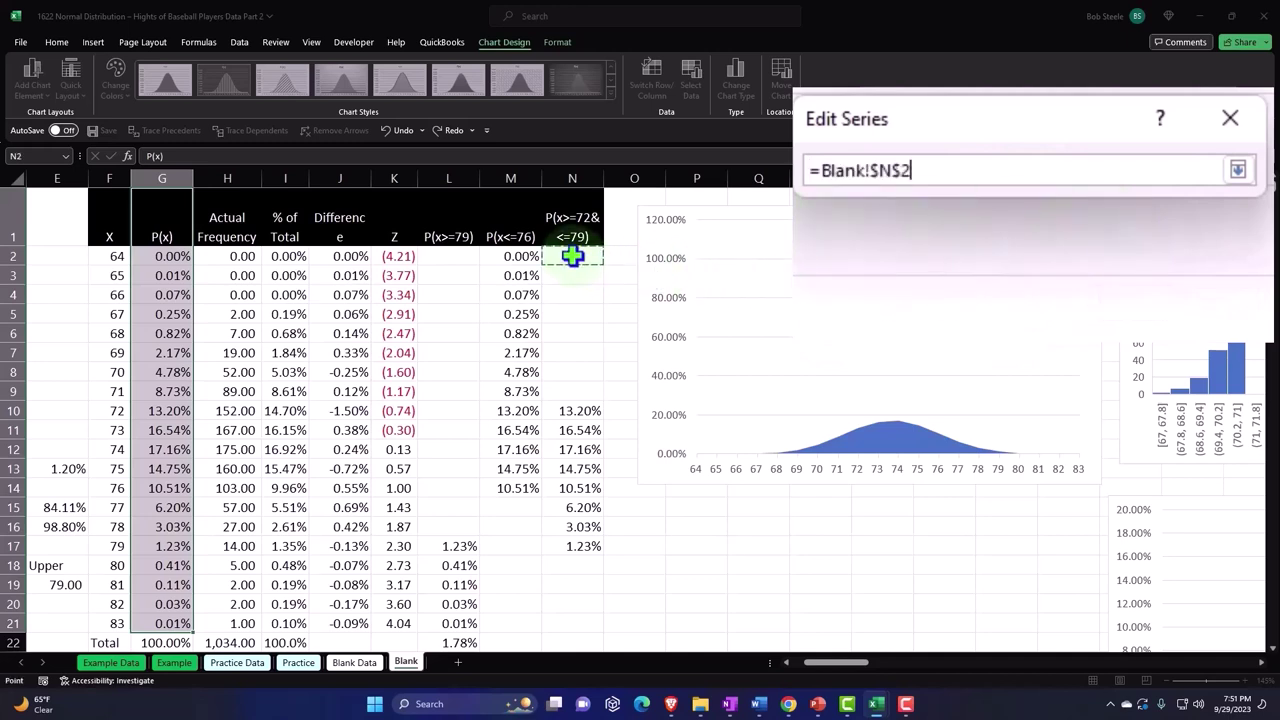
key(ctrl+shift+Down)
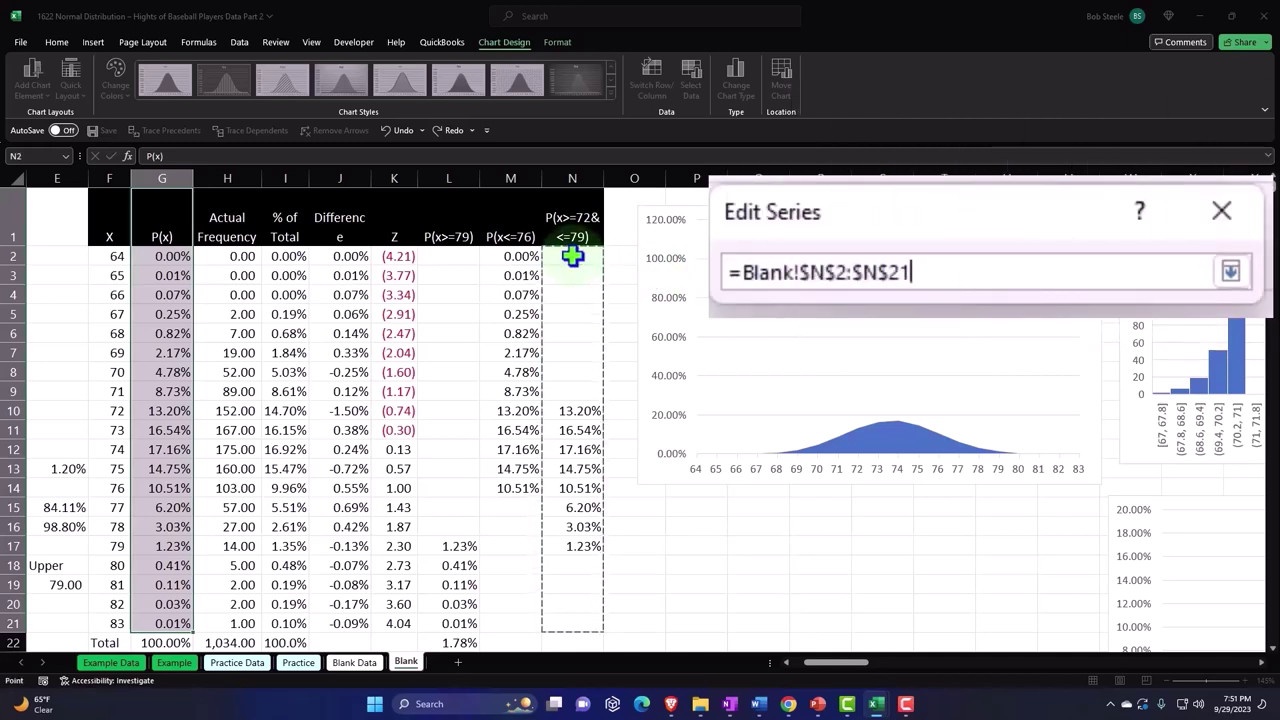
click(1230, 271)
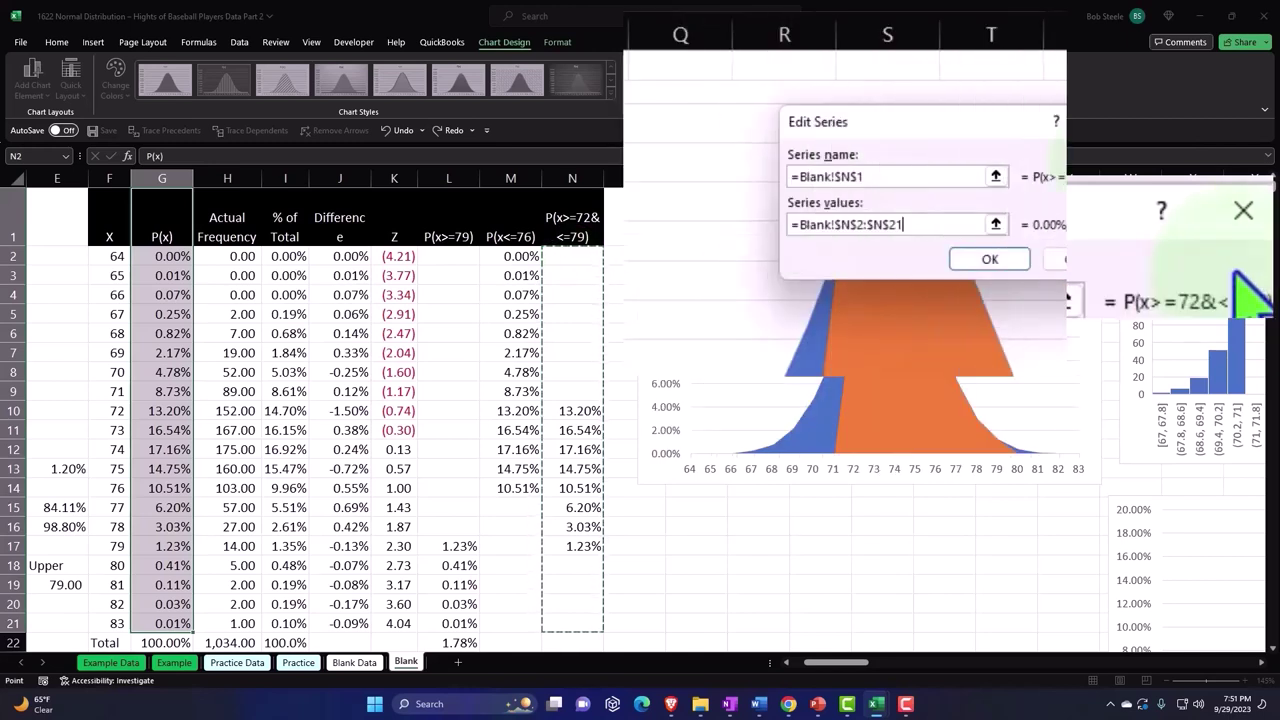
click(992, 262)
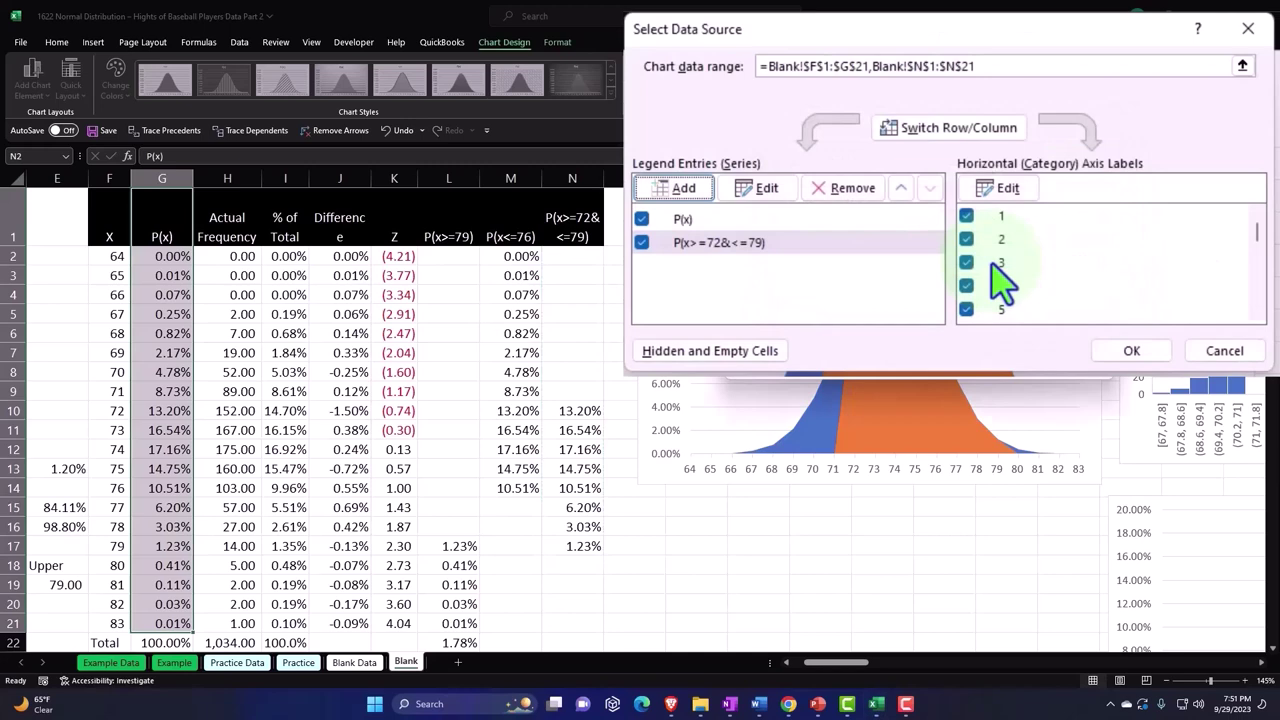
click(1130, 353)
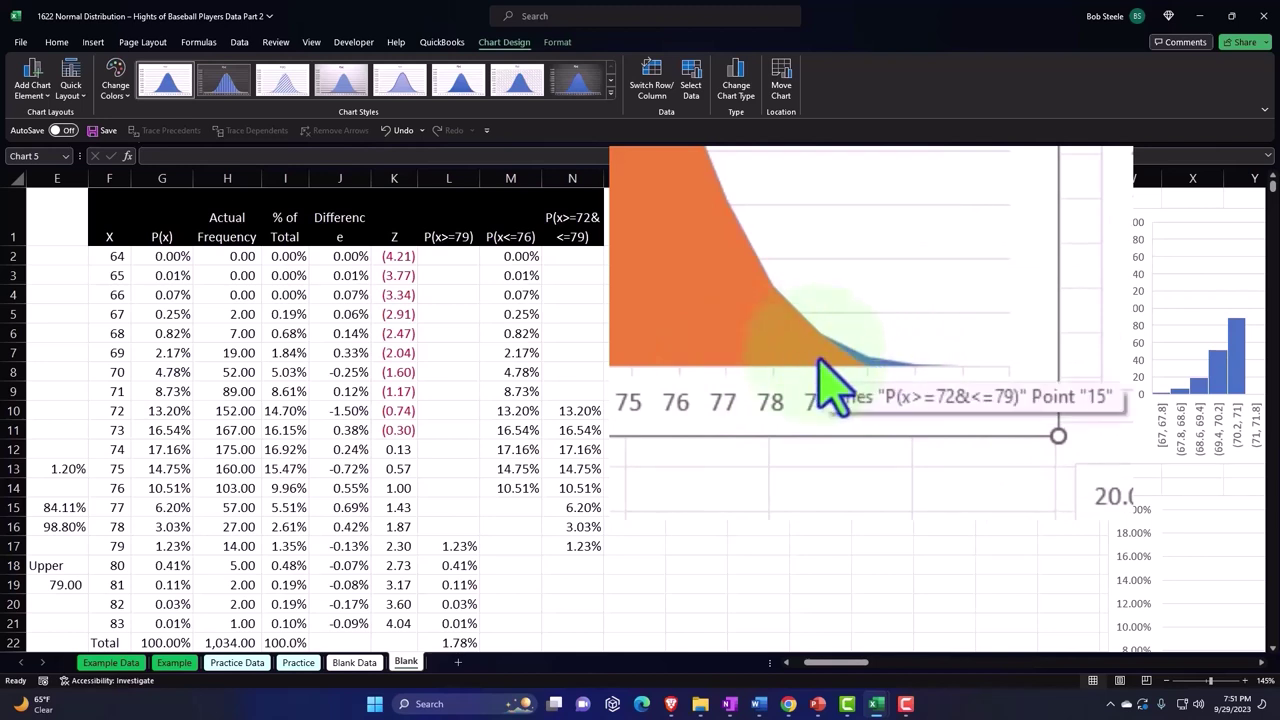
Put the orange P(x>=72&<=79) series on a secondary axis, then delete that axis
double_click(907, 376)
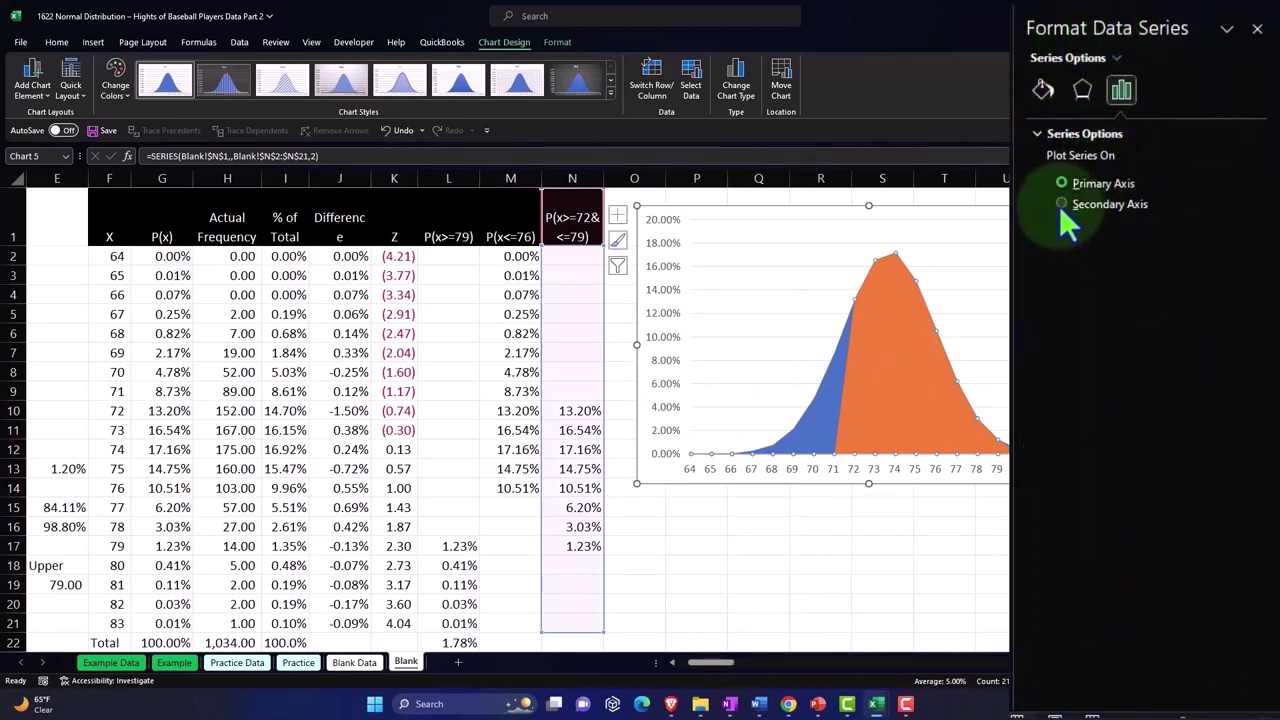
click(1061, 205)
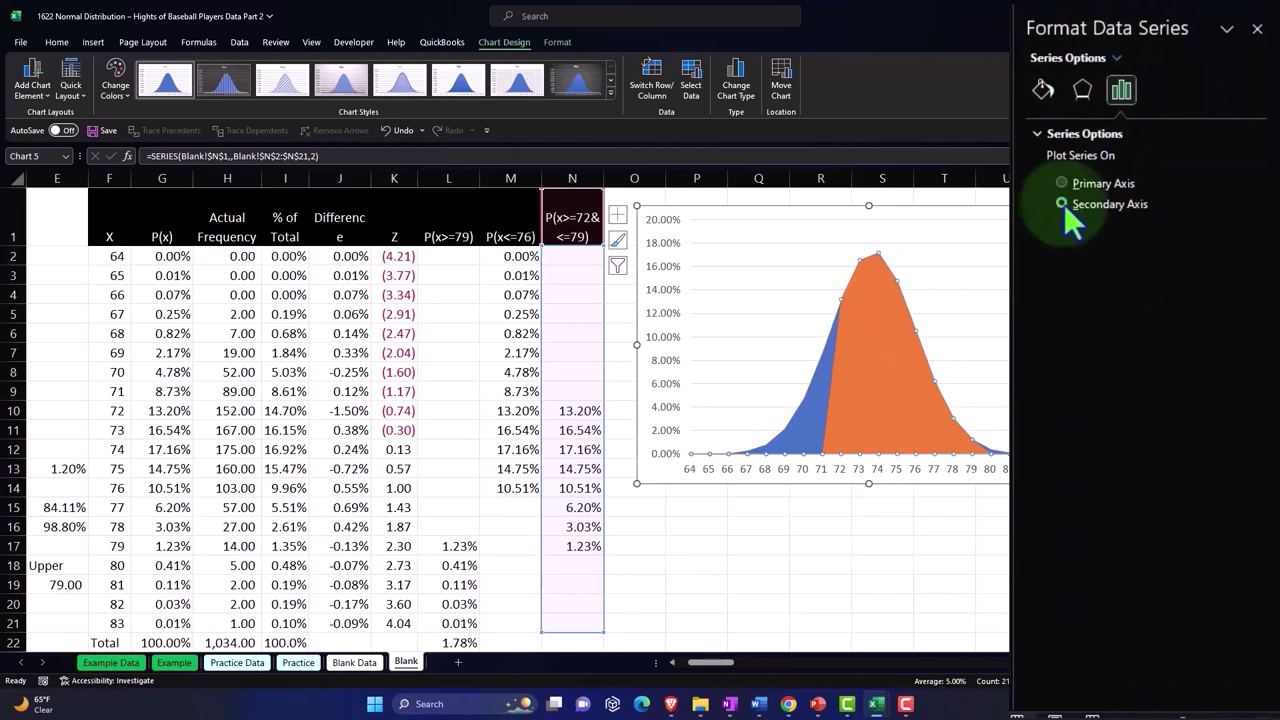
click(1257, 28)
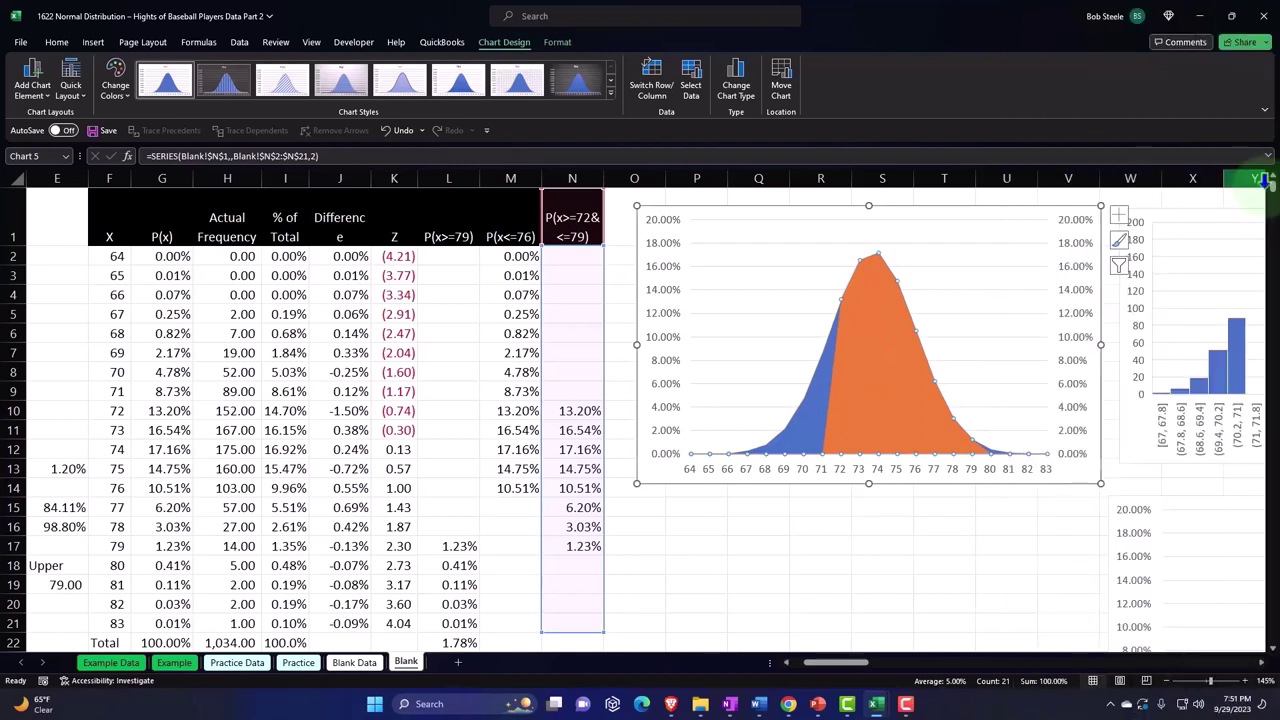
click(1078, 282)
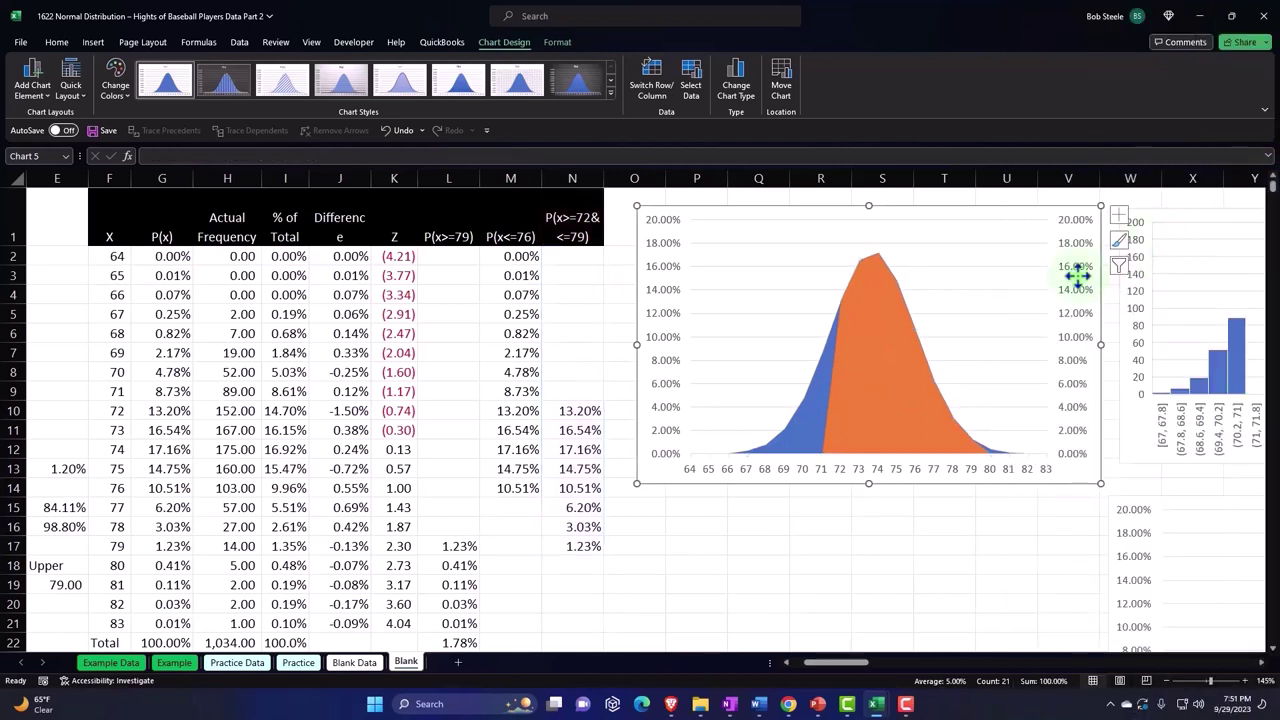
key(Delete)
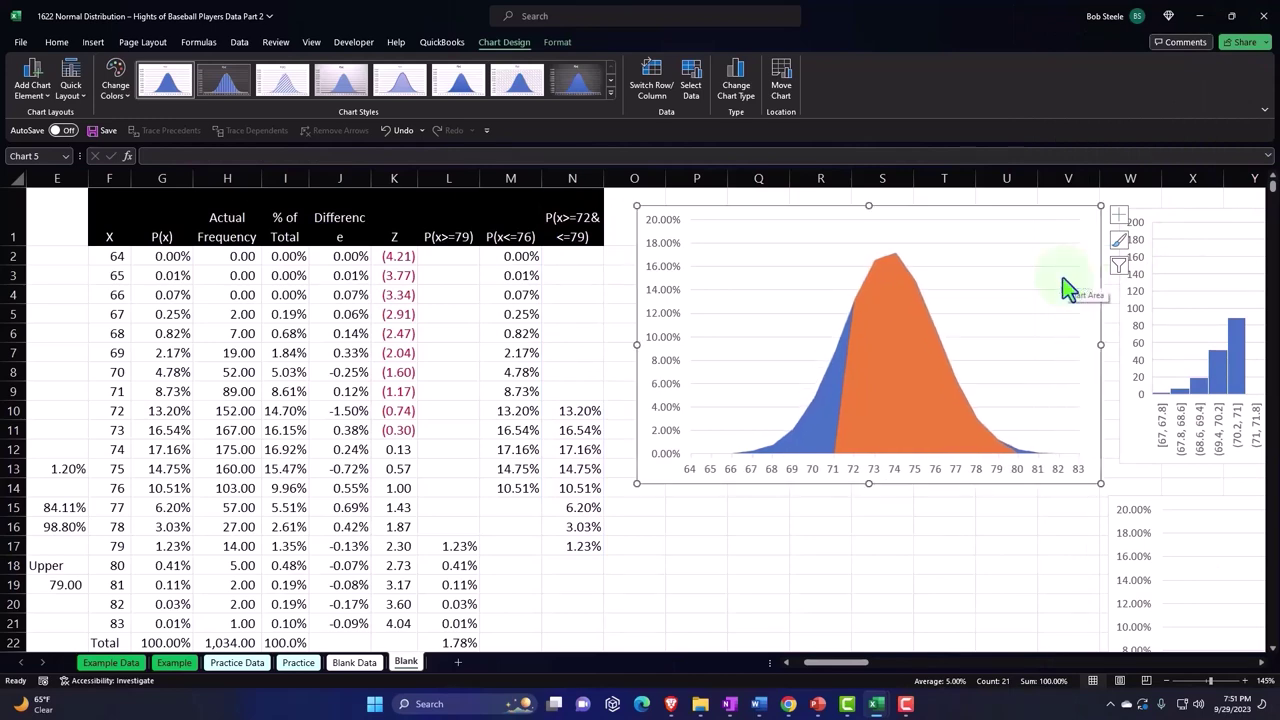
Point the P(x>=72&<=79) series' horizontal axis labels at the Z values in K2:K21
click(701, 88)
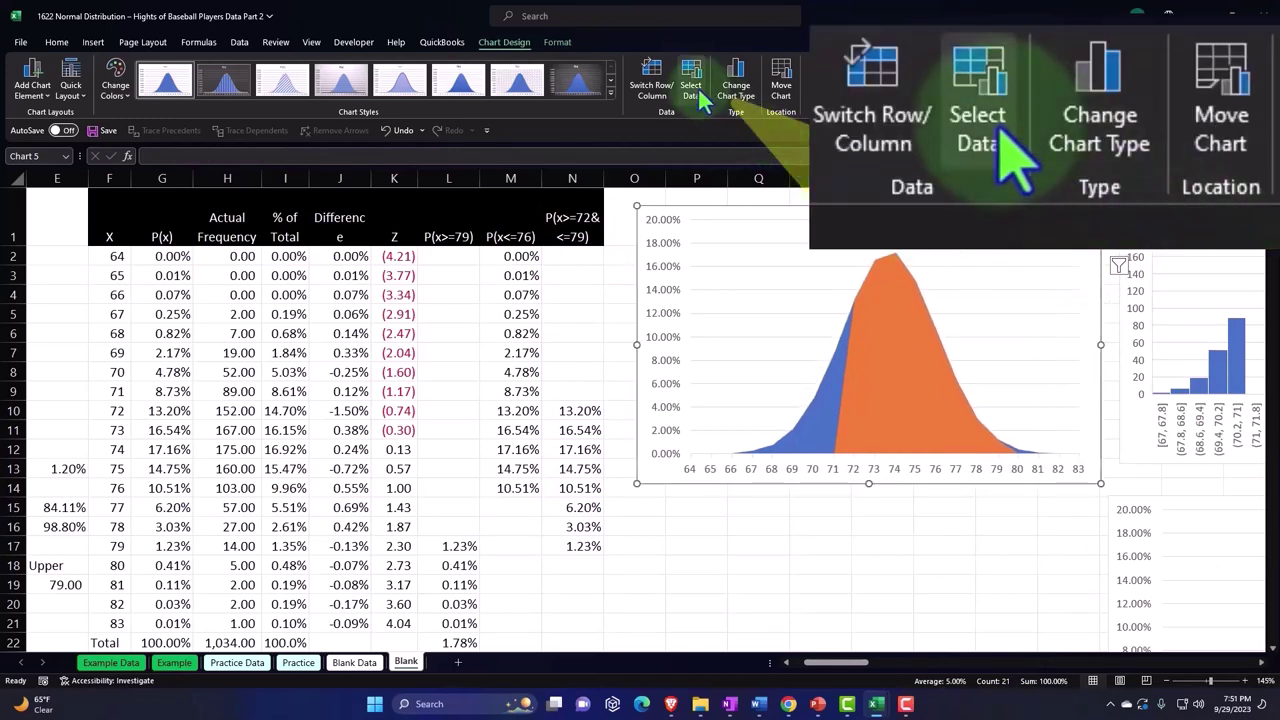
click(685, 310)
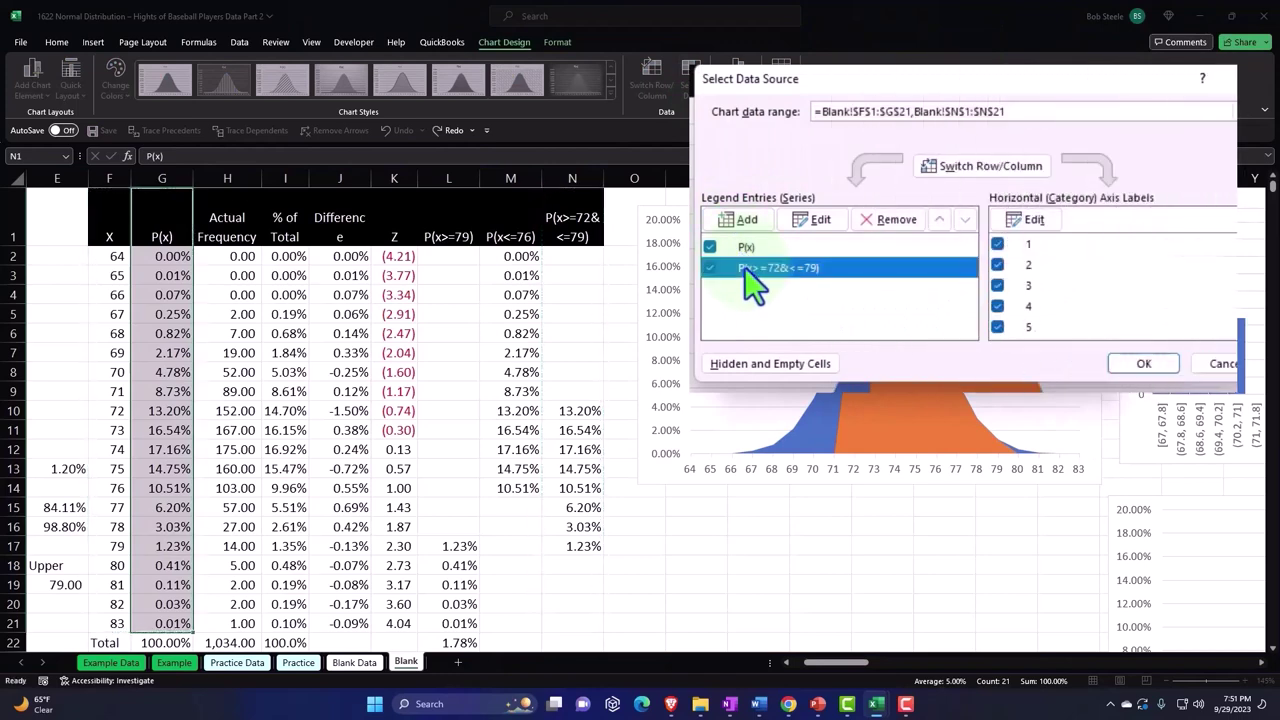
click(1030, 219)
click(400, 256)
key(ctrl+shift+Down)
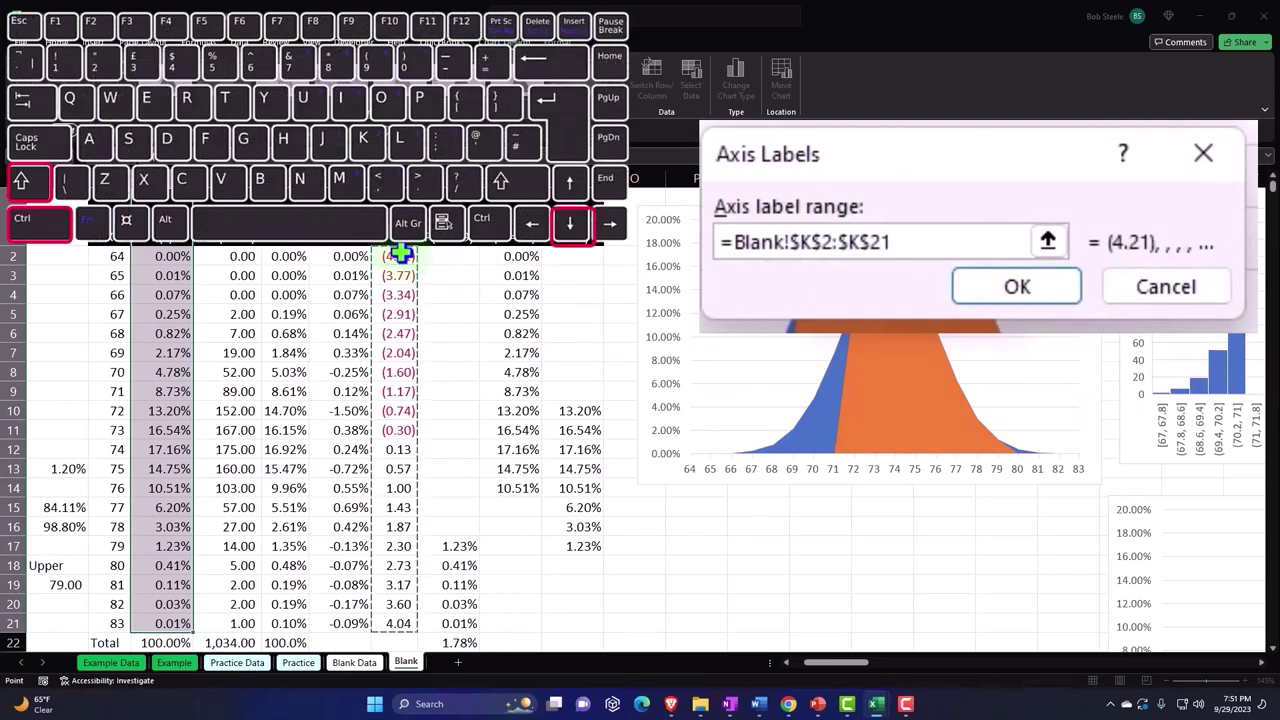
click(1040, 292)
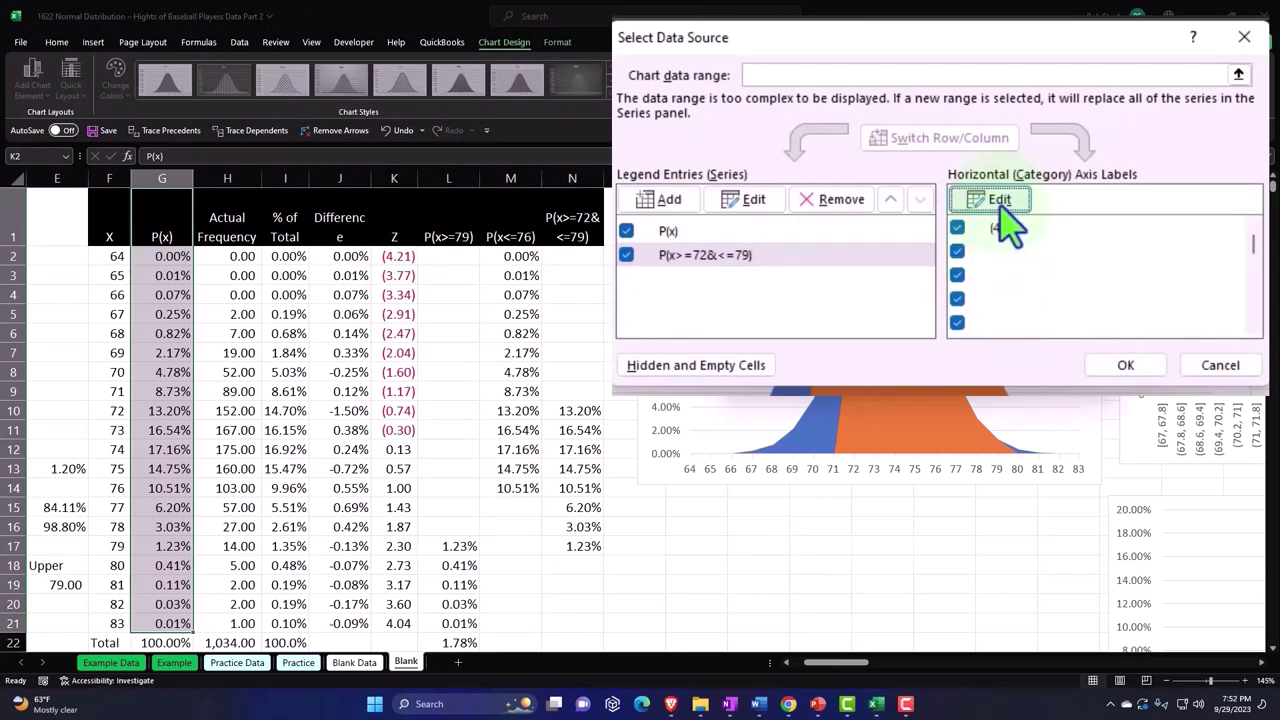
Re-enter K2:K21 as the axis label range and apply the updated data source
click(1000, 205)
key(BackSpace)
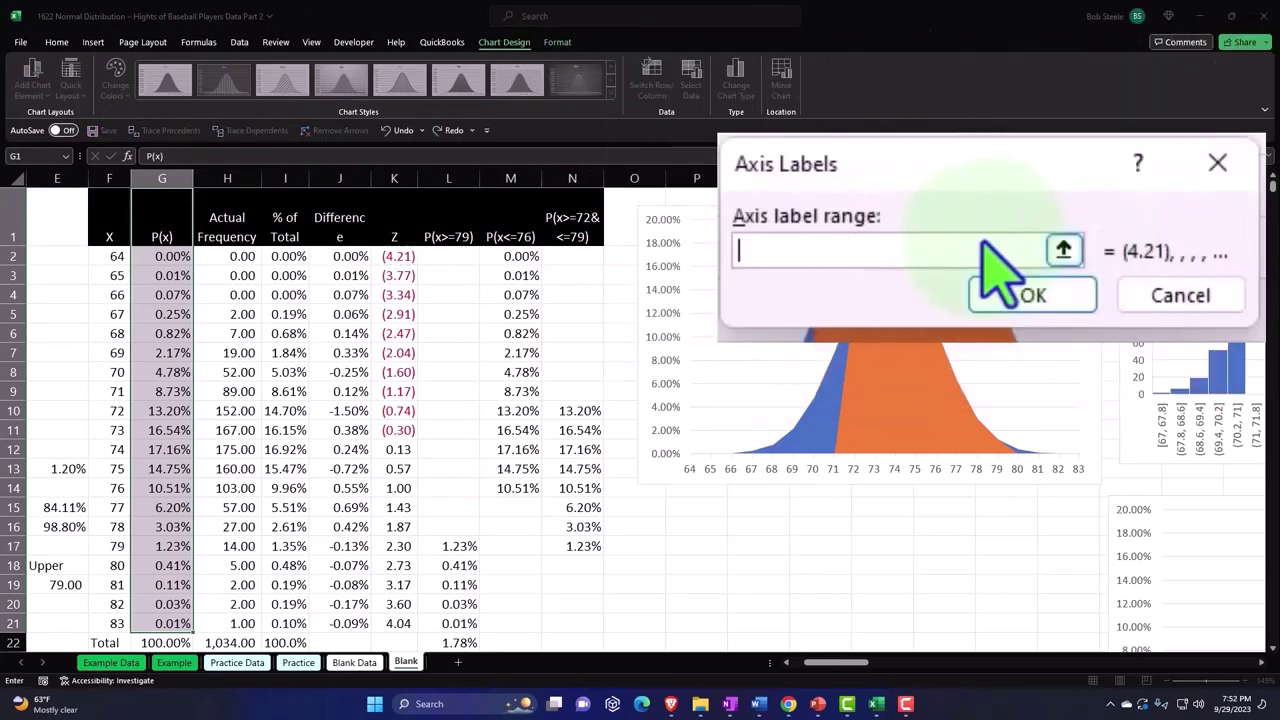
click(1063, 249)
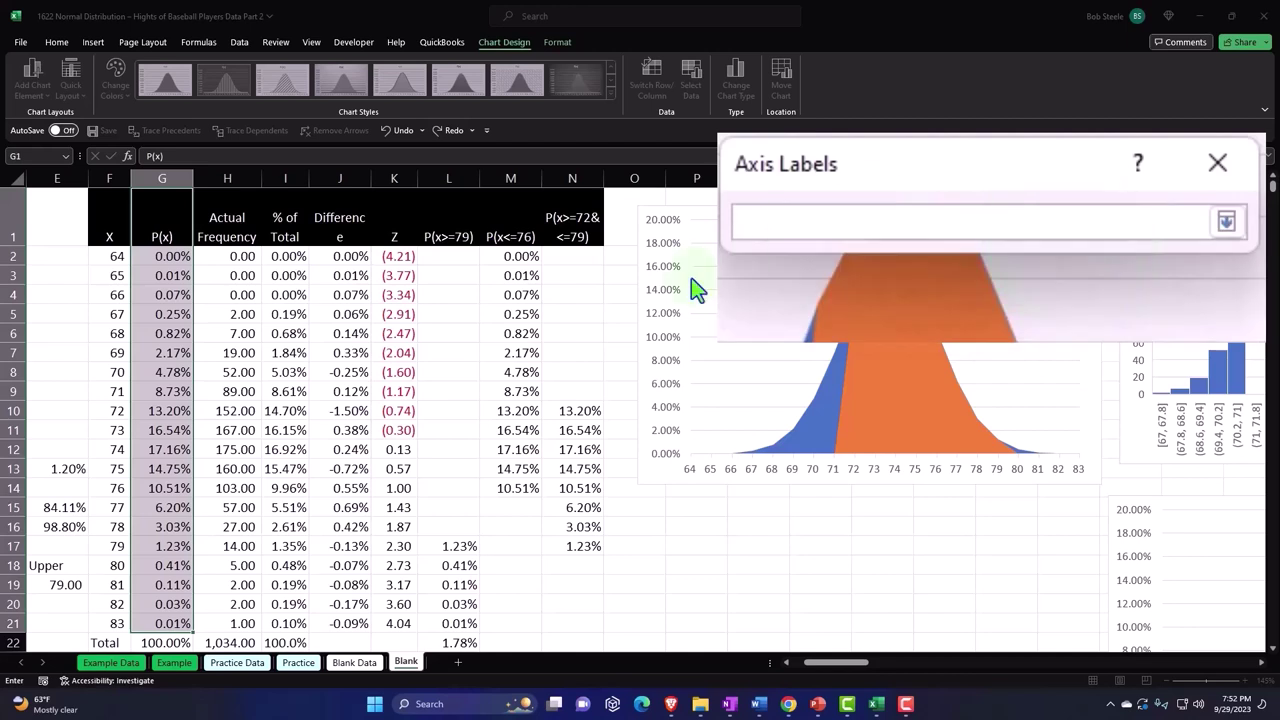
click(400, 258)
key(ctrl+shift+Down)
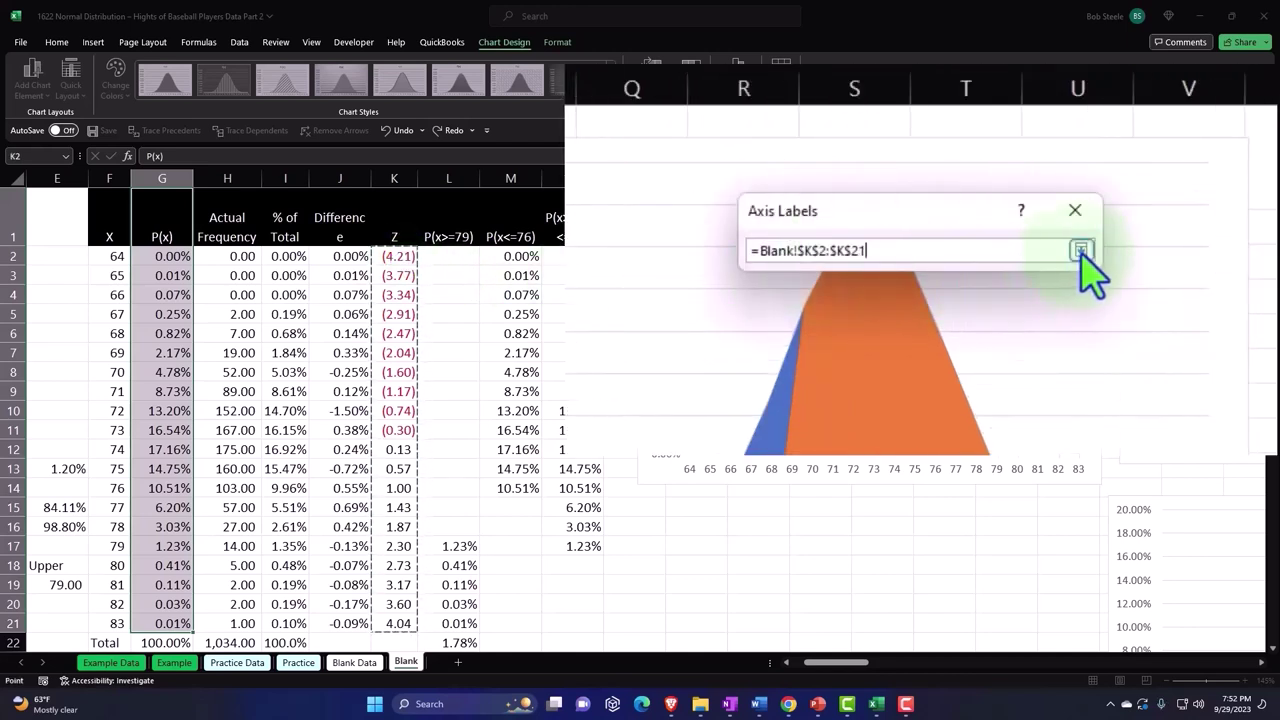
click(1081, 250)
click(972, 298)
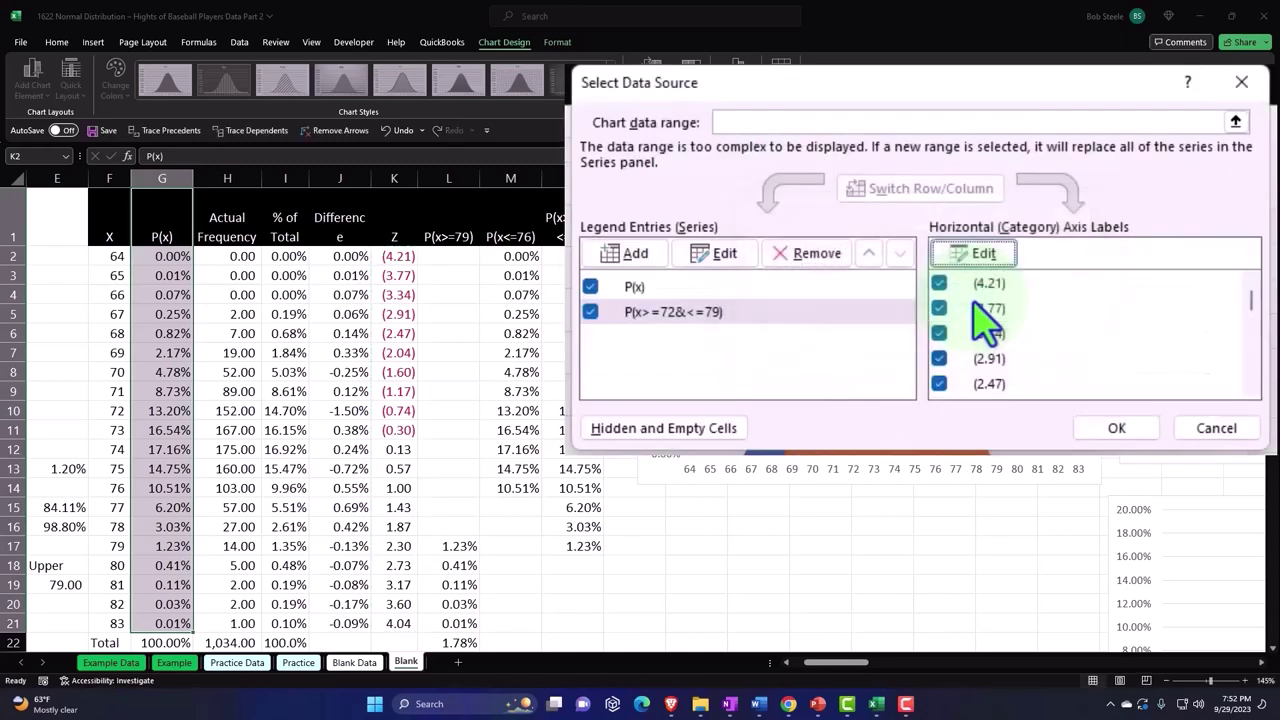
scroll(988, 325, down, 5)
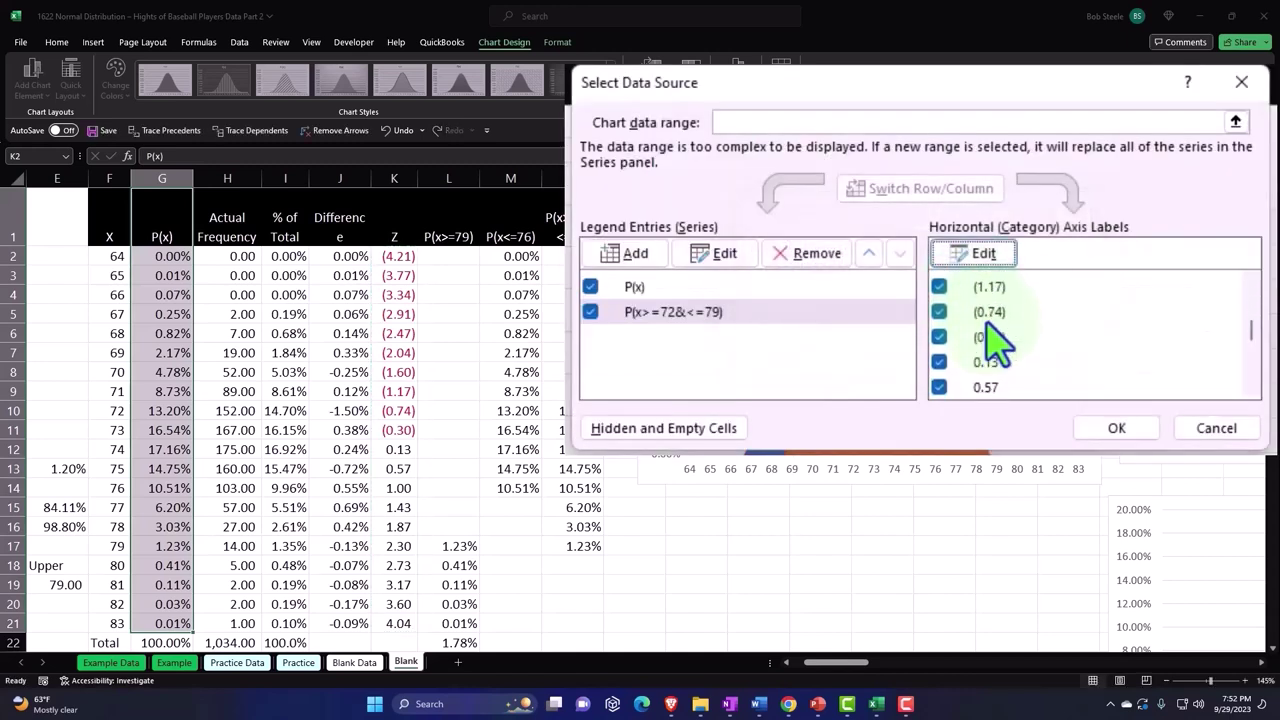
click(1116, 430)
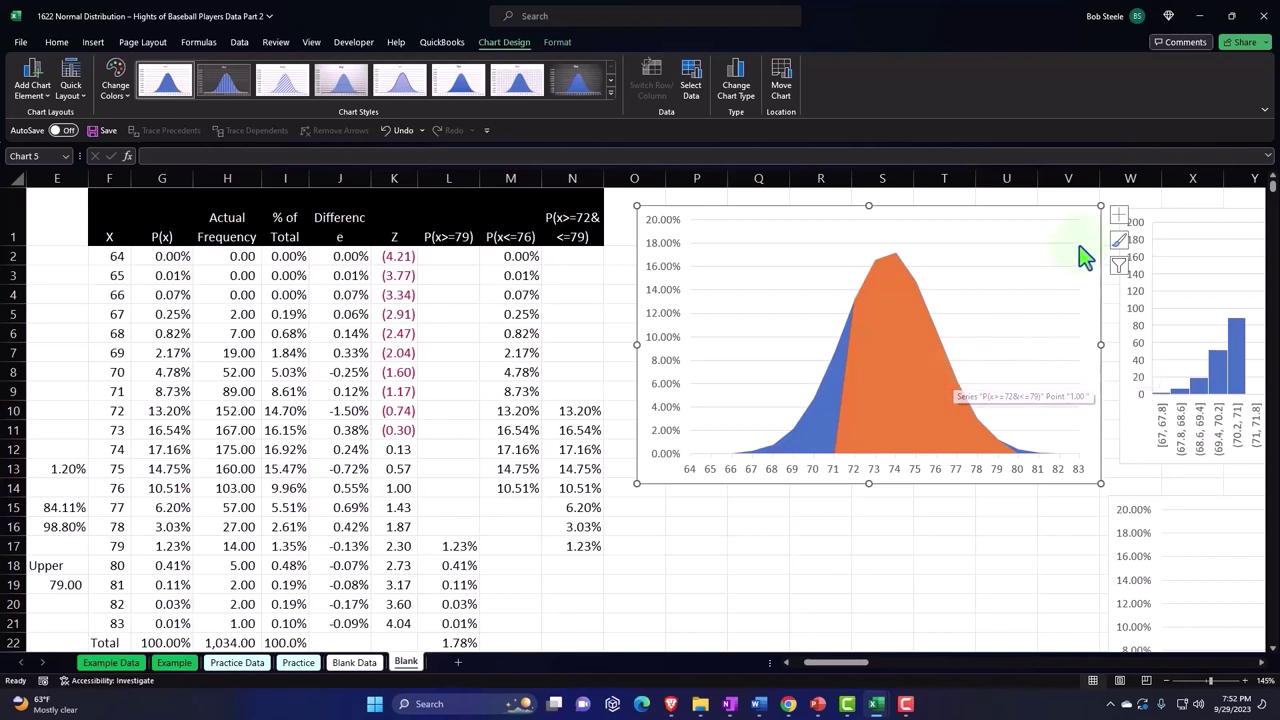
Turn on the Secondary Horizontal axis from the chart elements' Axes options
click(1119, 218)
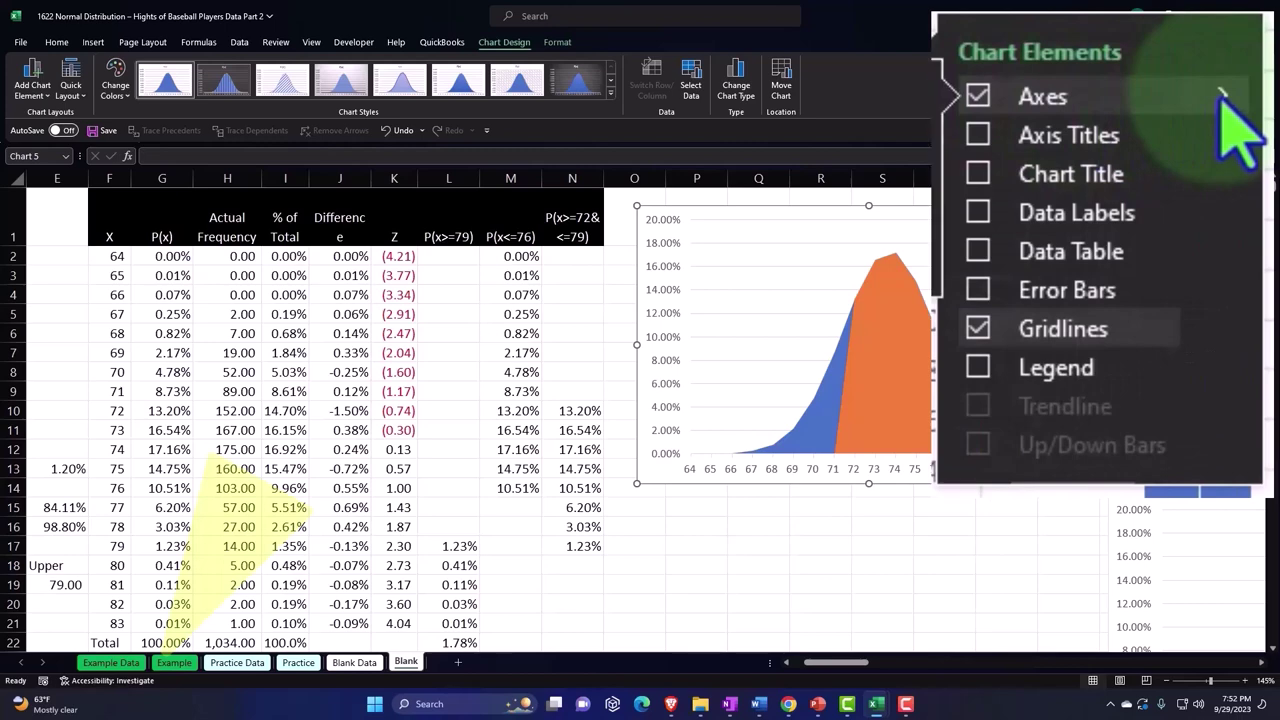
click(1222, 95)
click(646, 180)
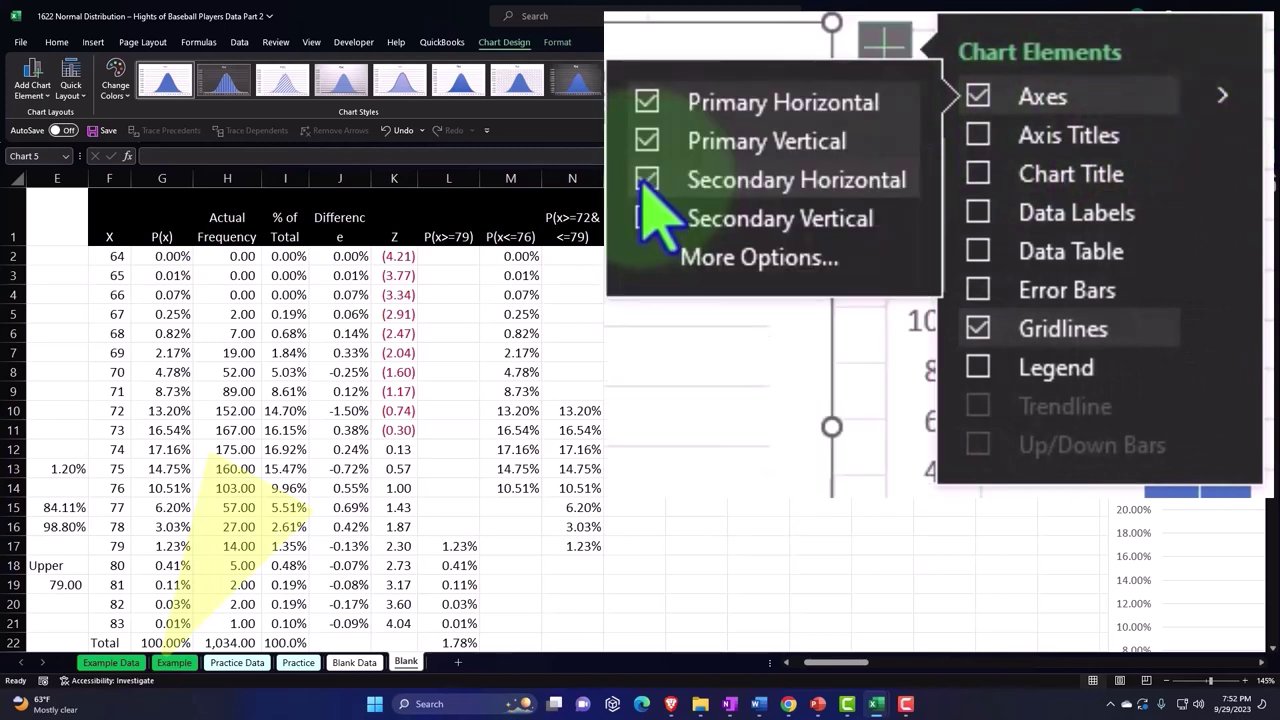
click(888, 44)
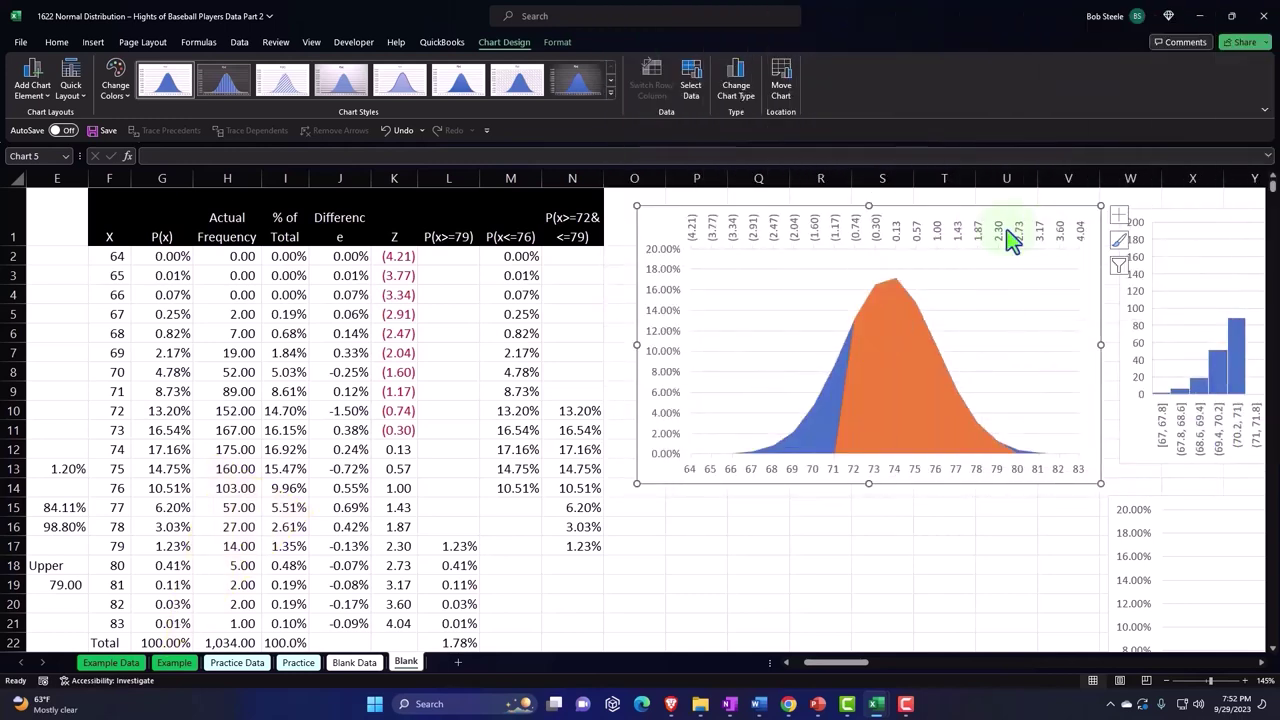
Set the Z-score axis Label Position to Low so labels run along the chart bottom
double_click(1012, 240)
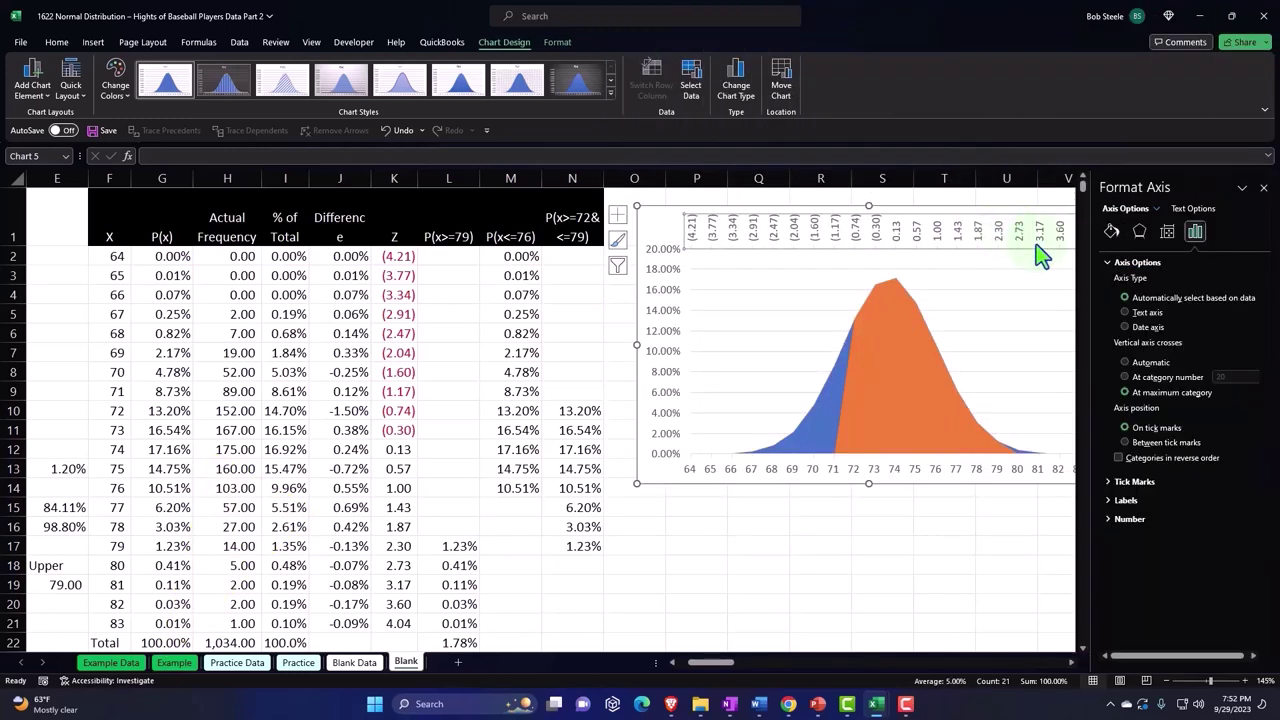
click(1110, 500)
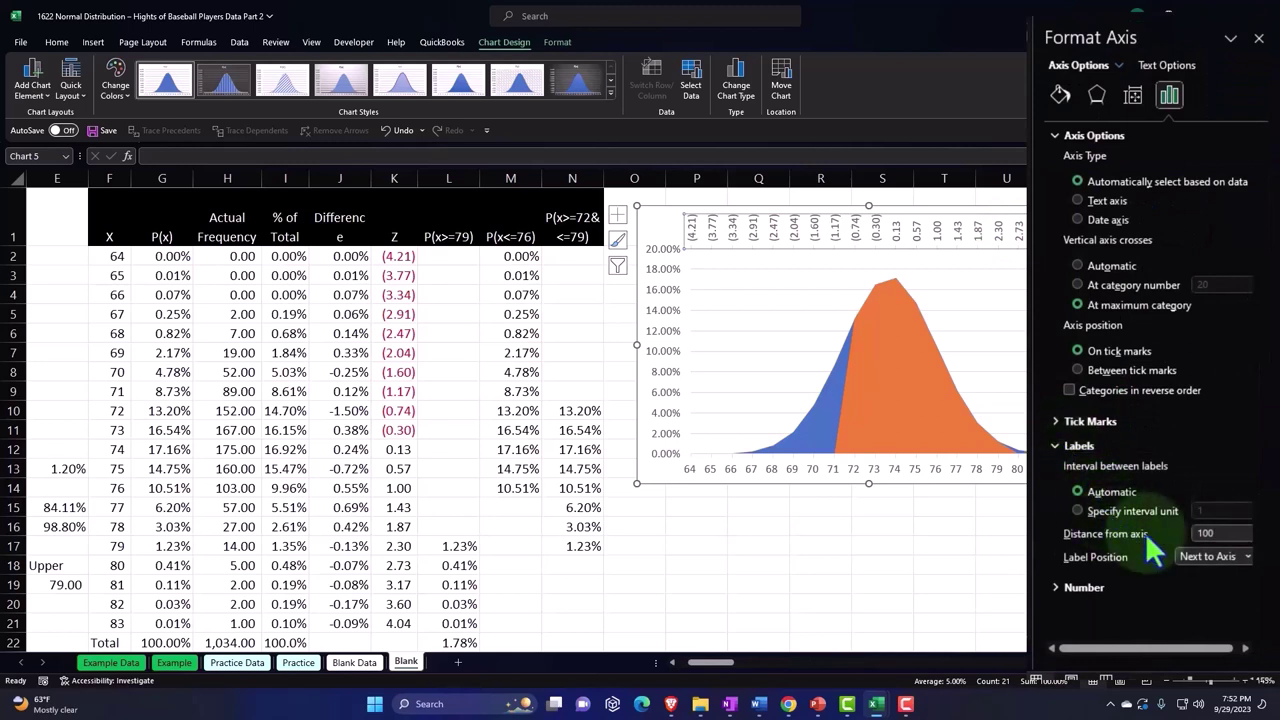
click(1232, 557)
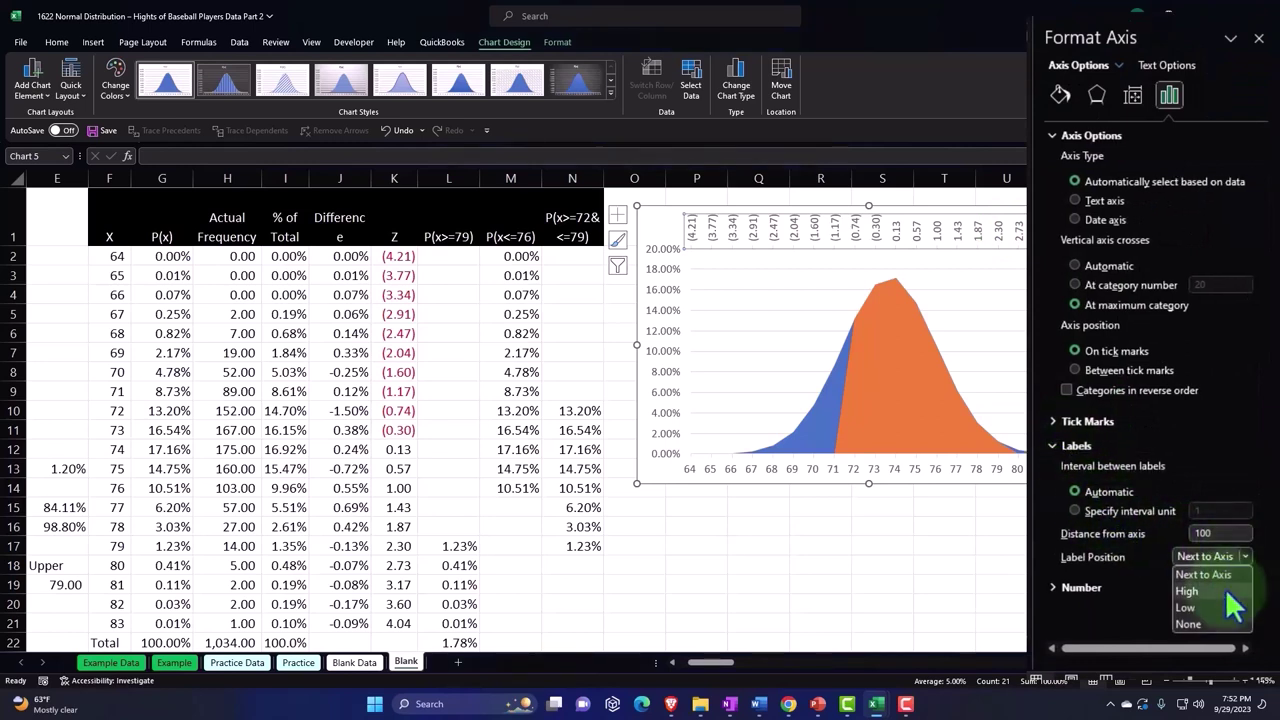
click(1220, 606)
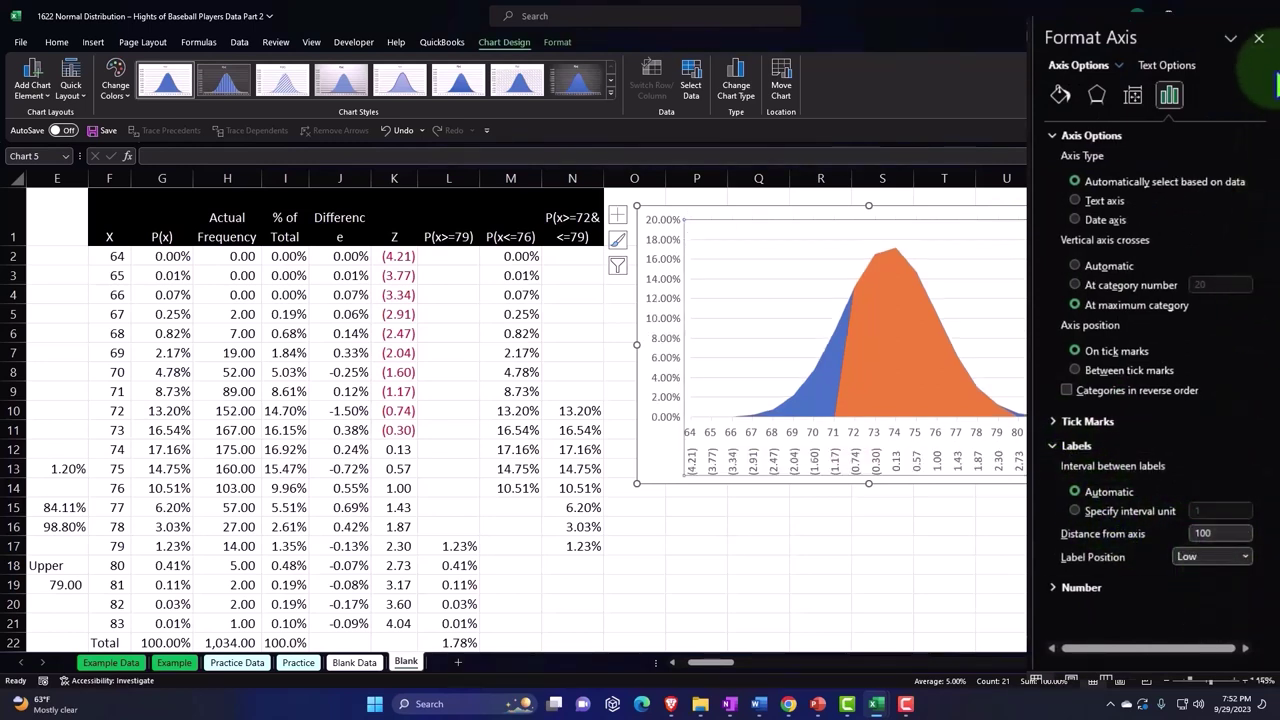
click(1258, 38)
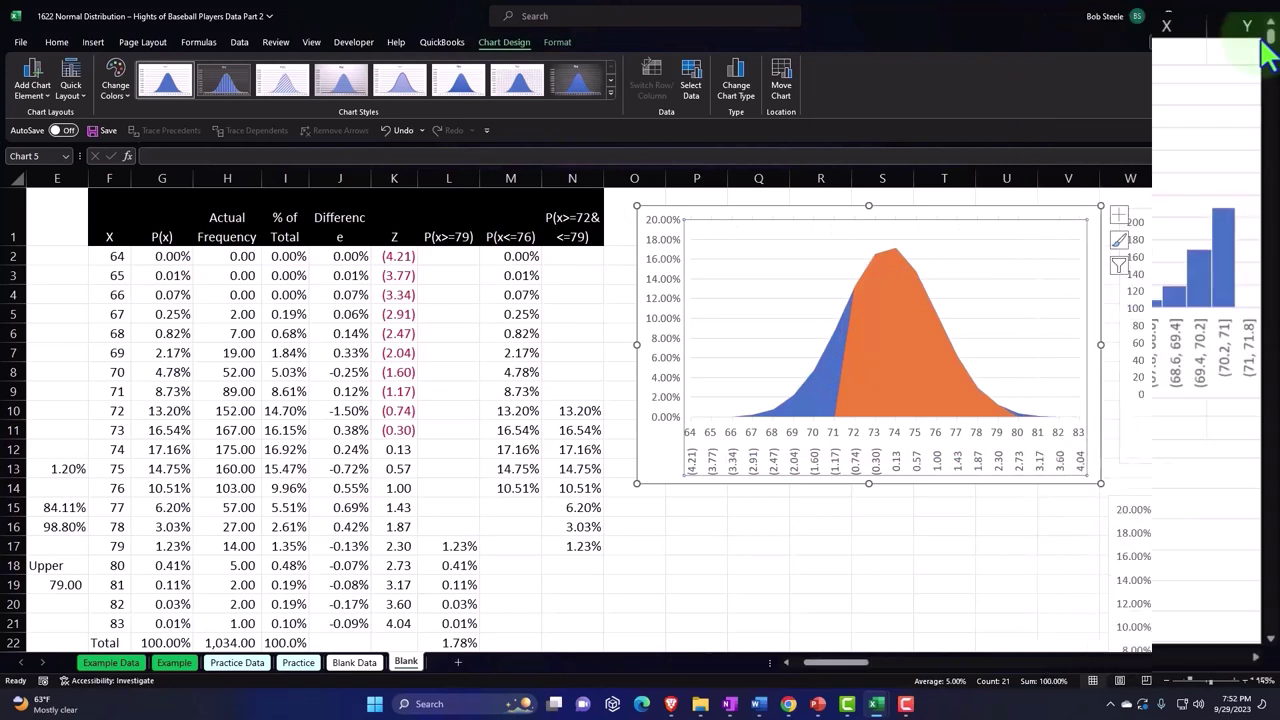
Change the upper bound in E19 to 74
click(172, 546)
key(Left)
key(Left)
key(Left)
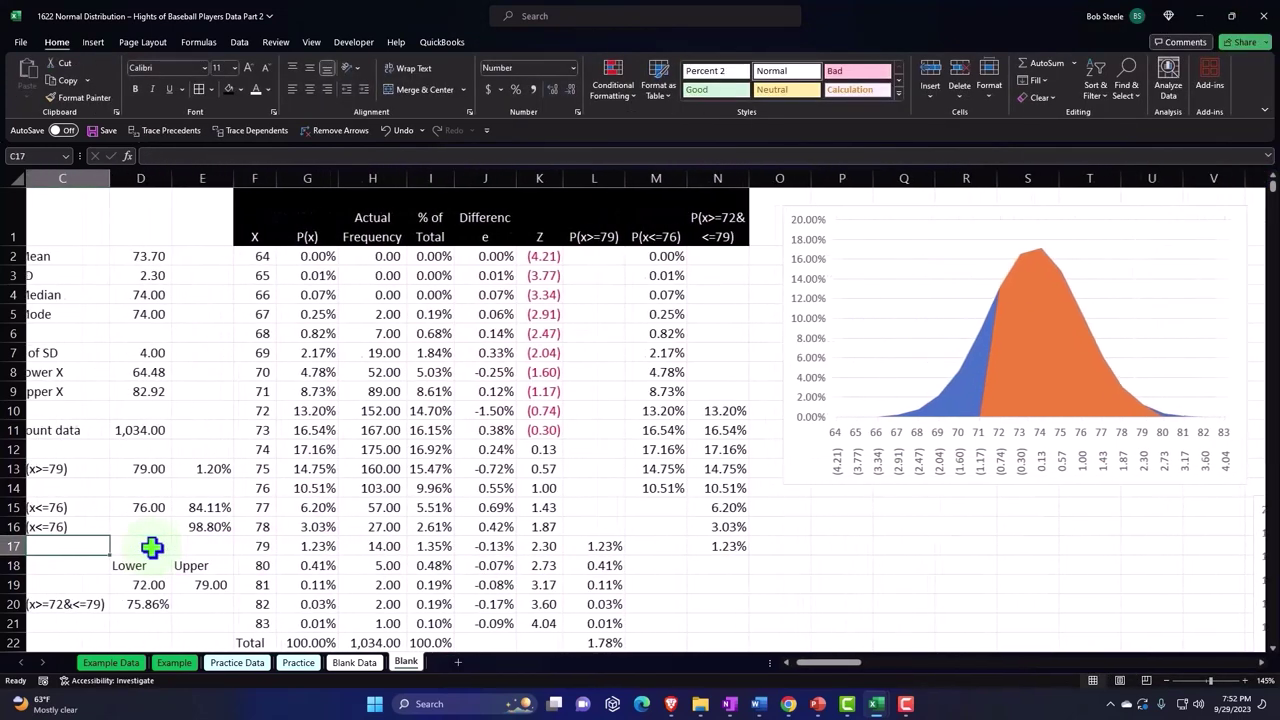
key(Down)
key(Down)
key(Right)
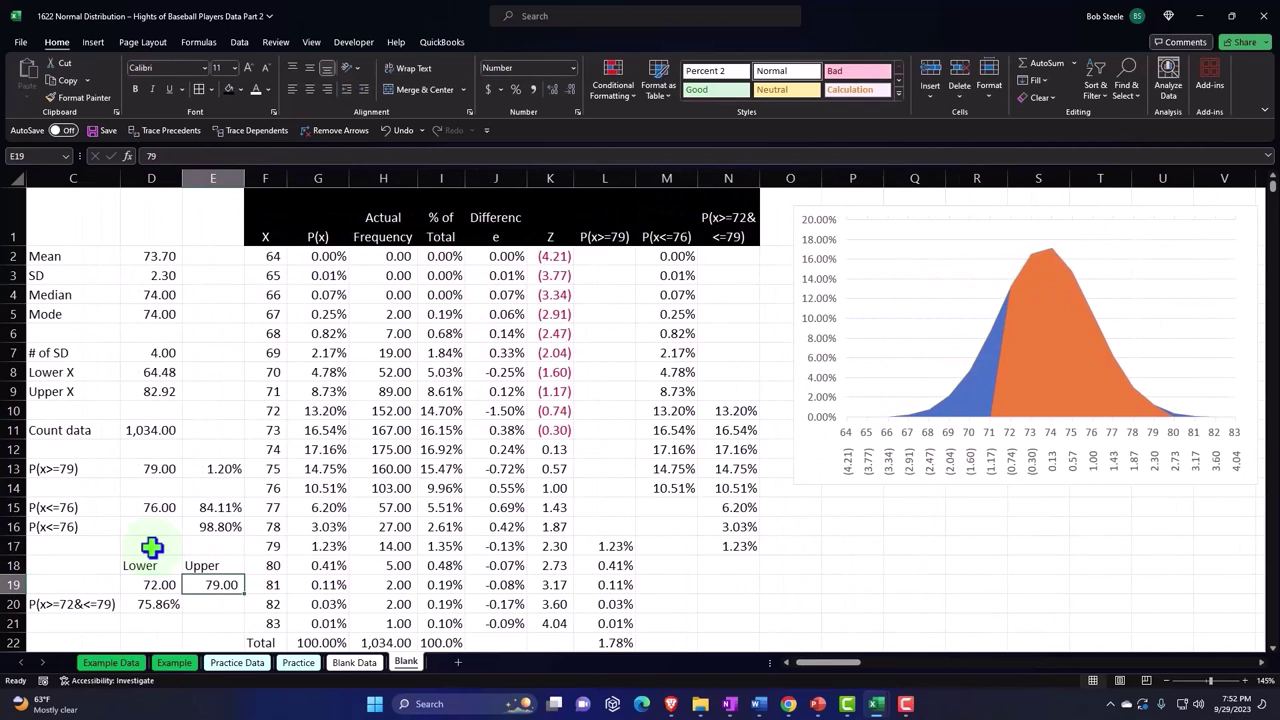
text(74)
key(Return)
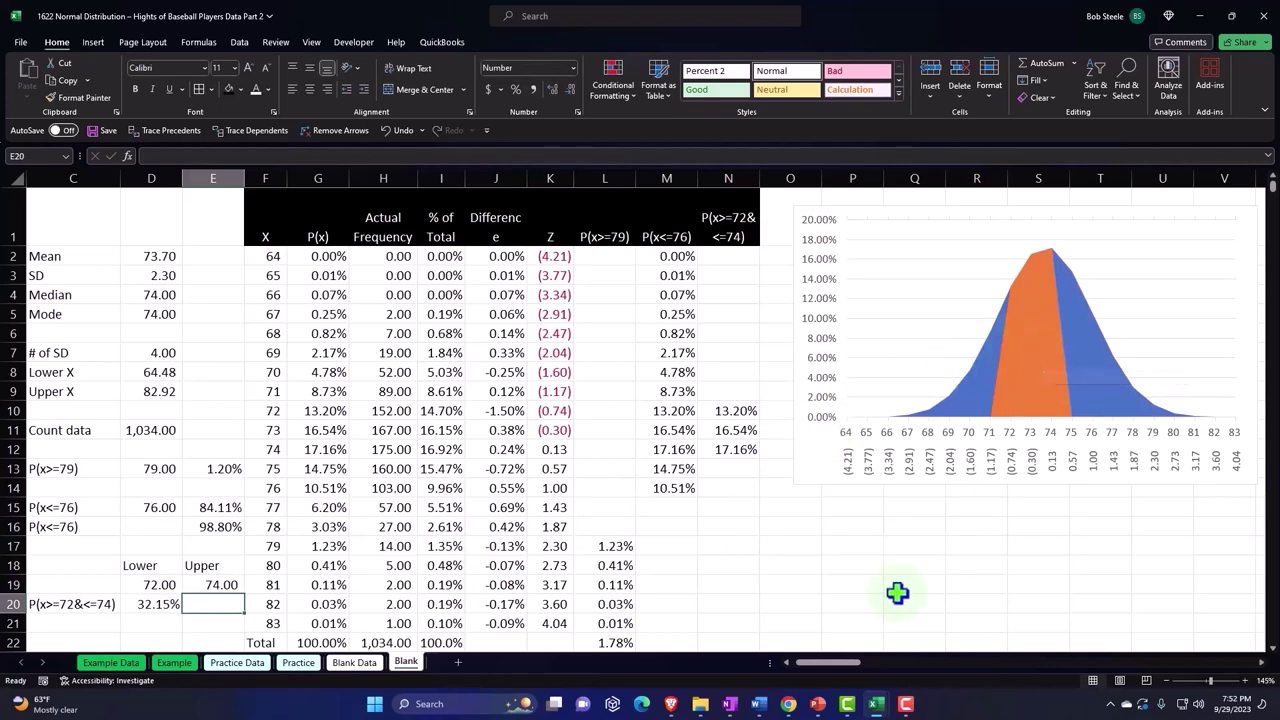
Nudge the second chart left and move the third chart up beneath it
scroll(896, 592, down, 4)
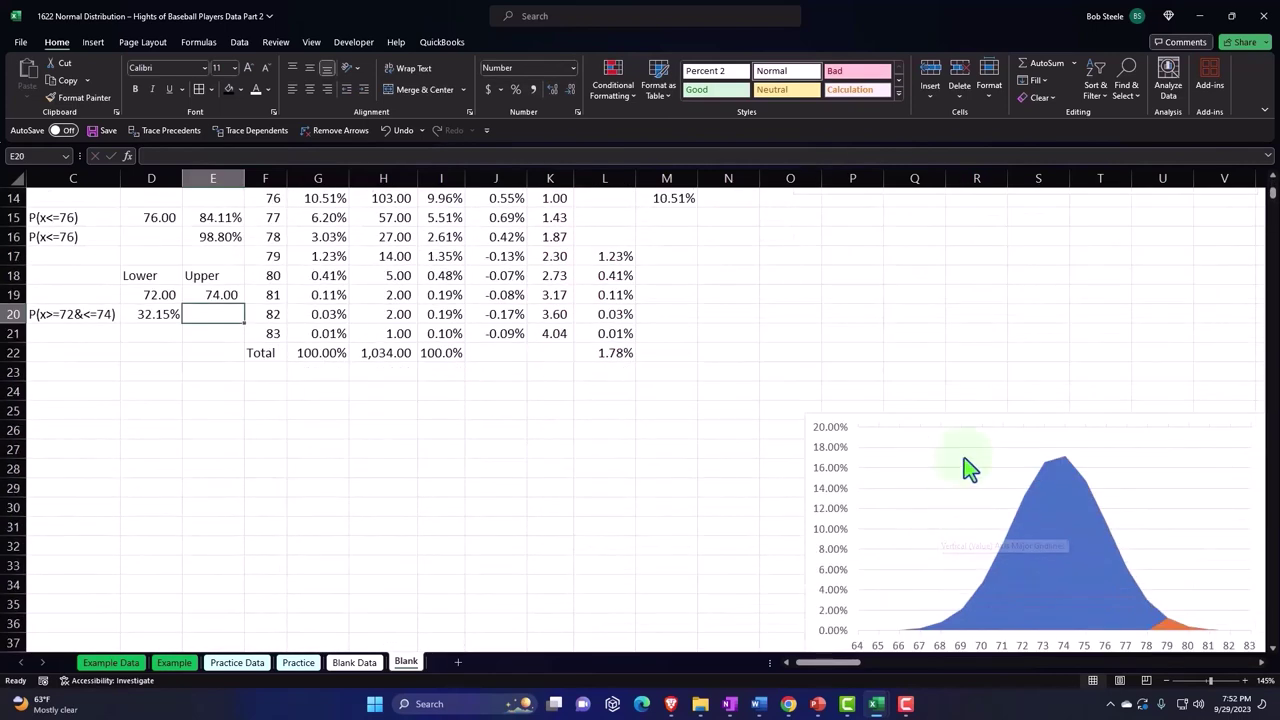
click(957, 420)
scroll(955, 418, up, 2)
drag(910, 350, 888, 346)
scroll(925, 455, down, 5)
scroll(932, 502, down, 1)
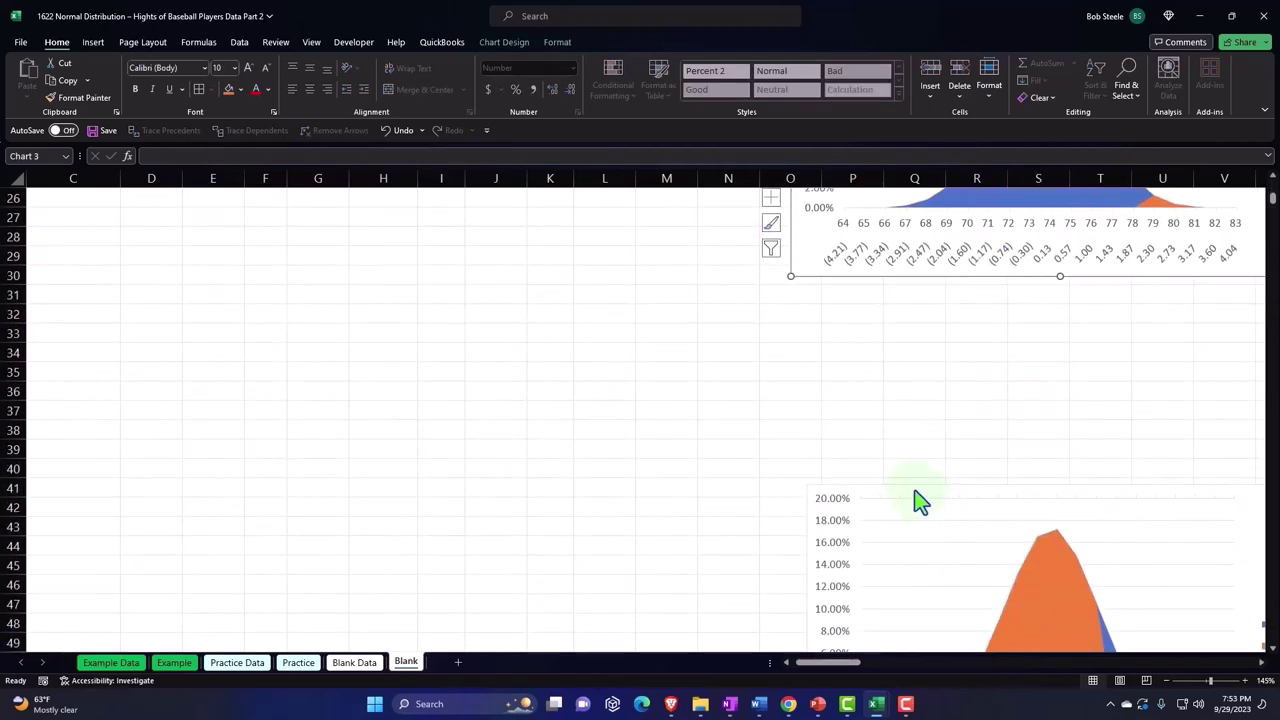
drag(920, 500, 894, 297)
scroll(900, 314, up, 8)
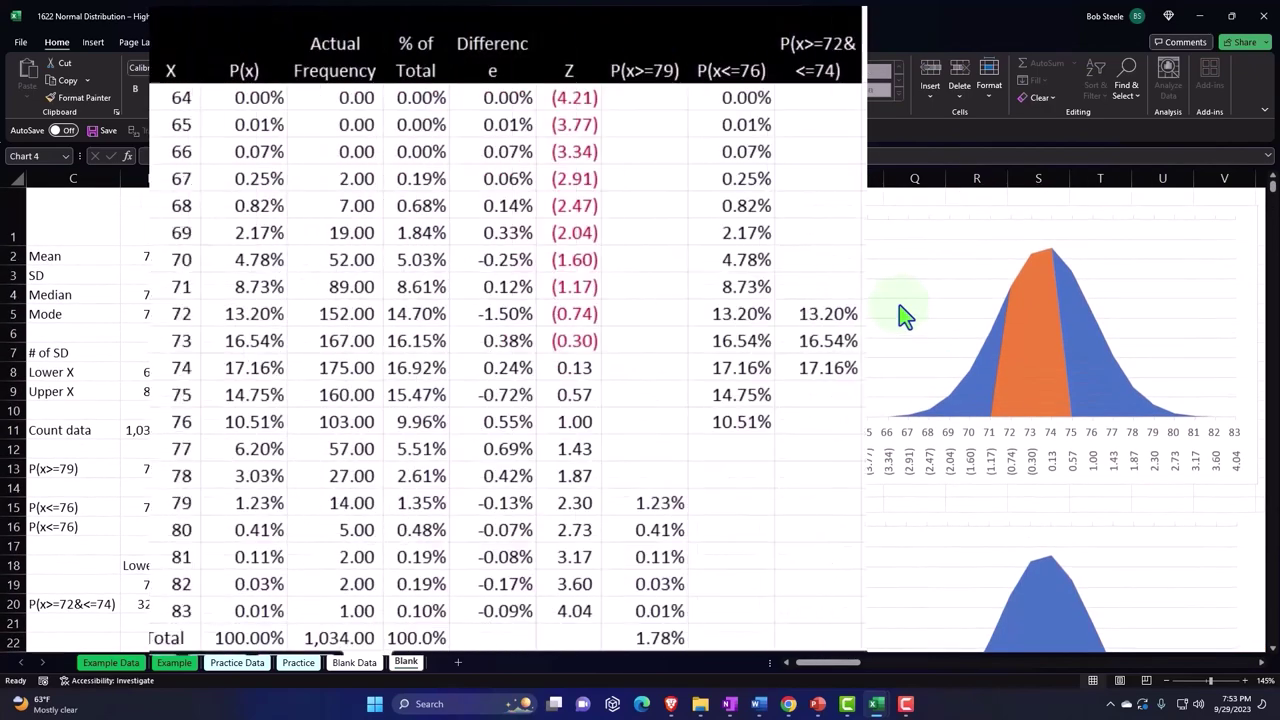
click(490, 258)
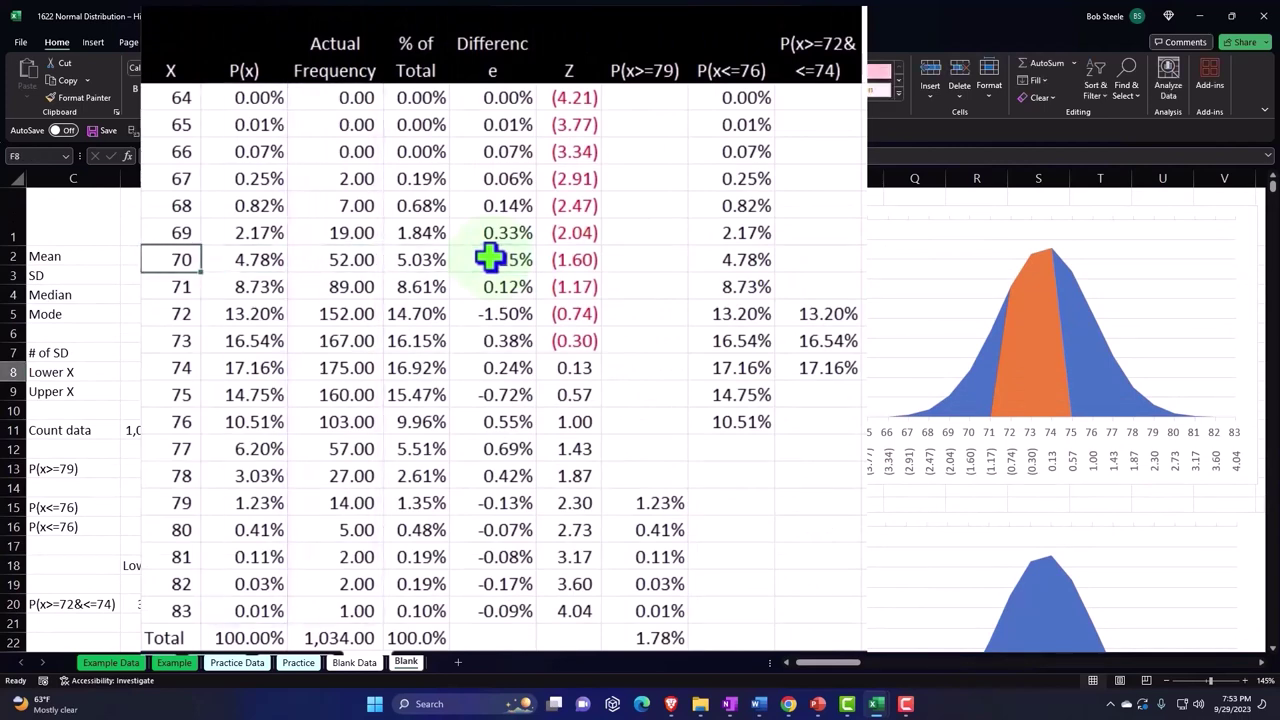
key(Home)
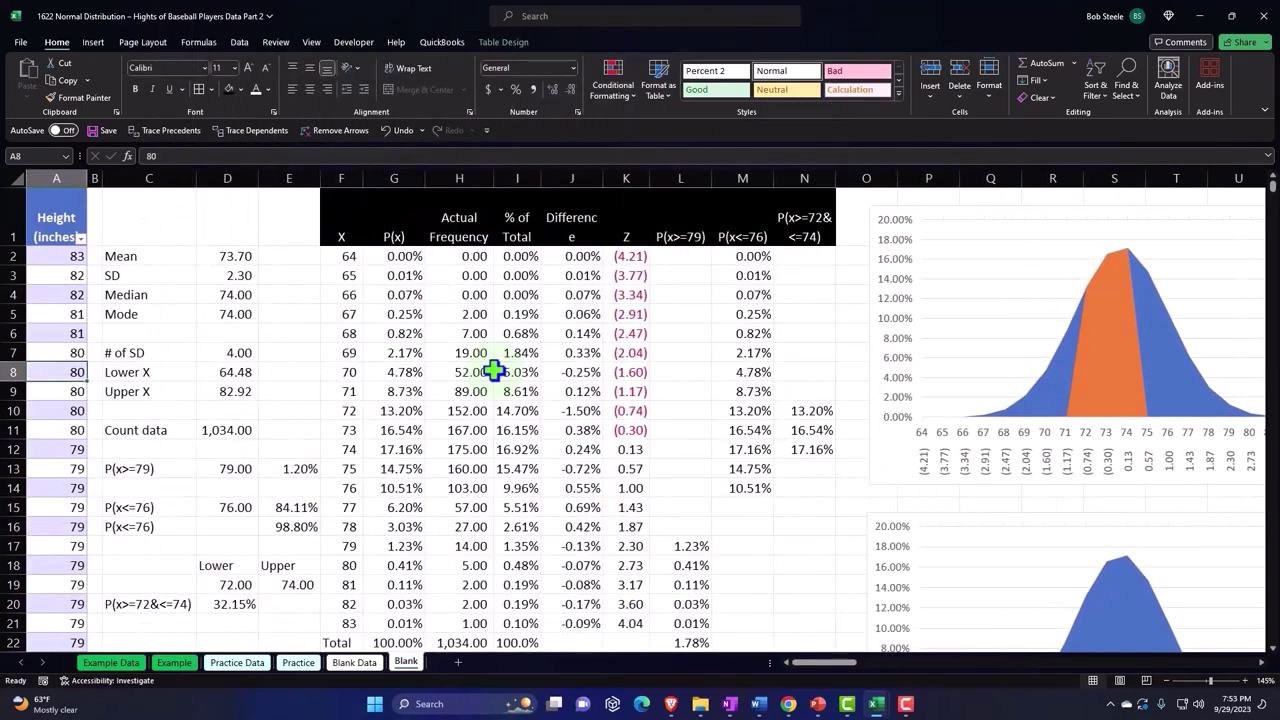
Fill the C2:E20 summary block light teal with borders on every cell
drag(128, 255, 280, 598)
scroll(280, 598, down, 3)
scroll(280, 598, up, 3)
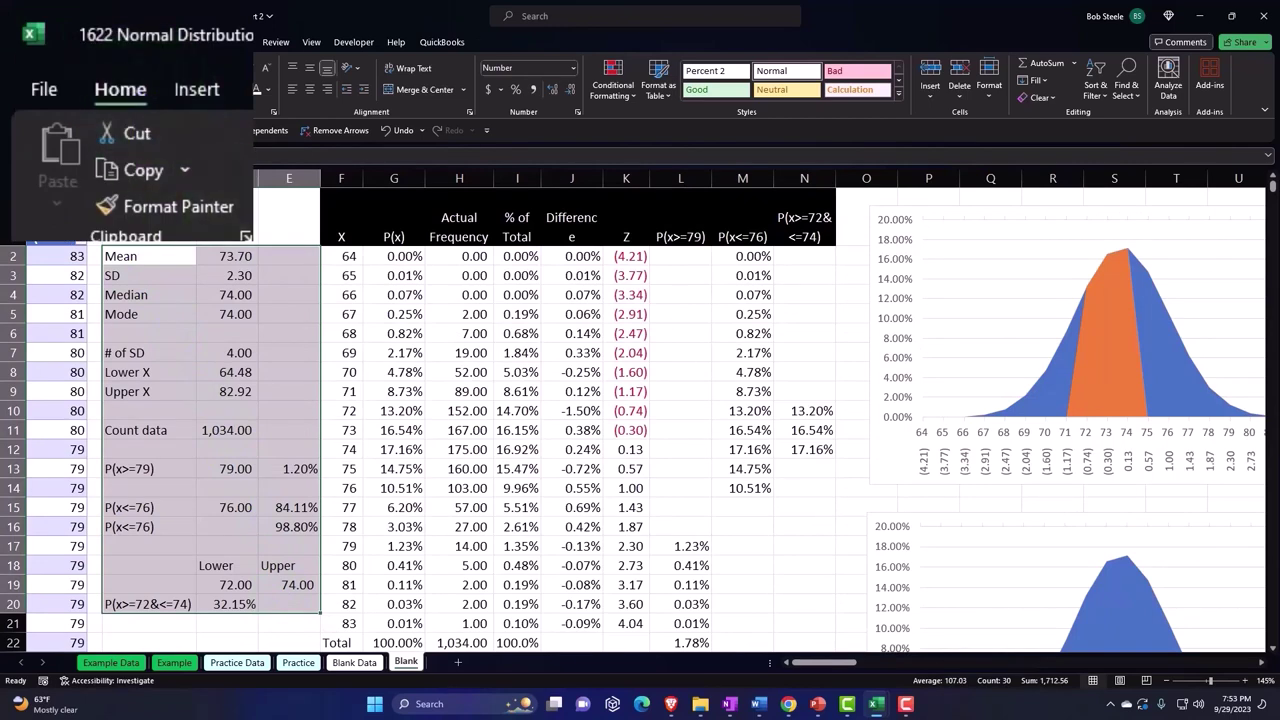
click(239, 89)
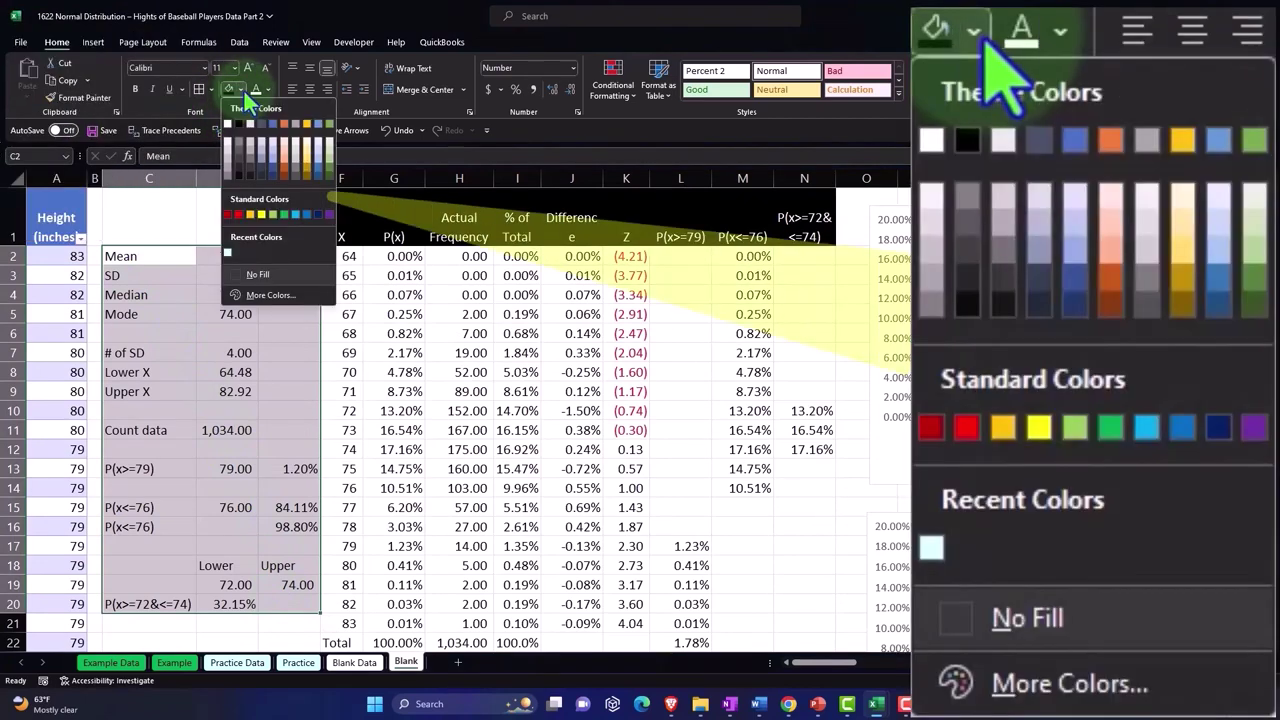
click(229, 250)
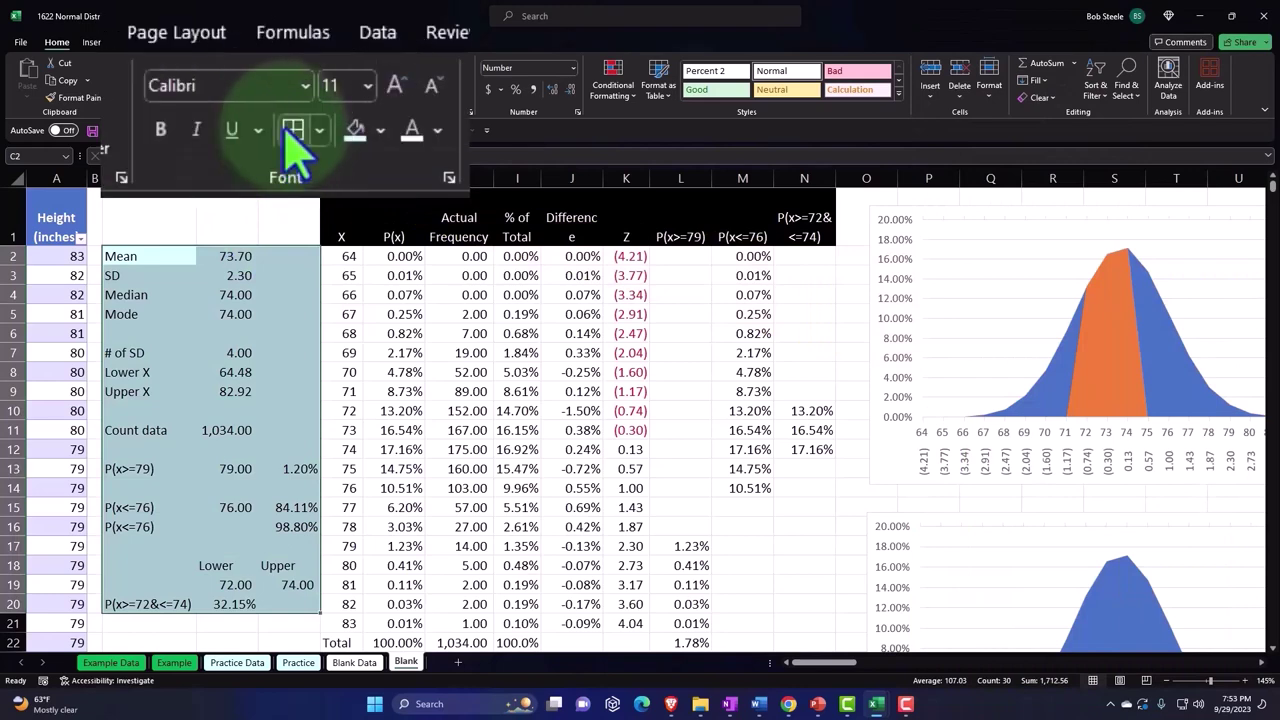
click(290, 132)
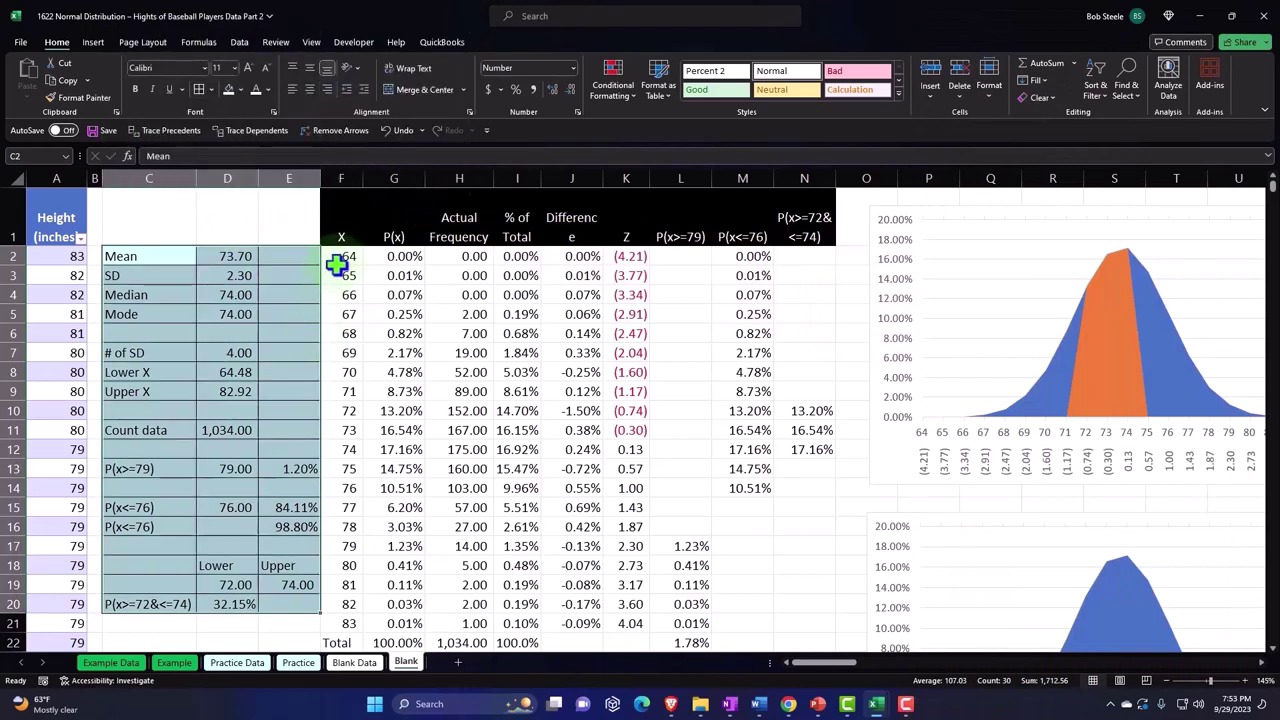
Fill the main X table light blue, keeping its original text colour
drag(341, 255, 789, 583)
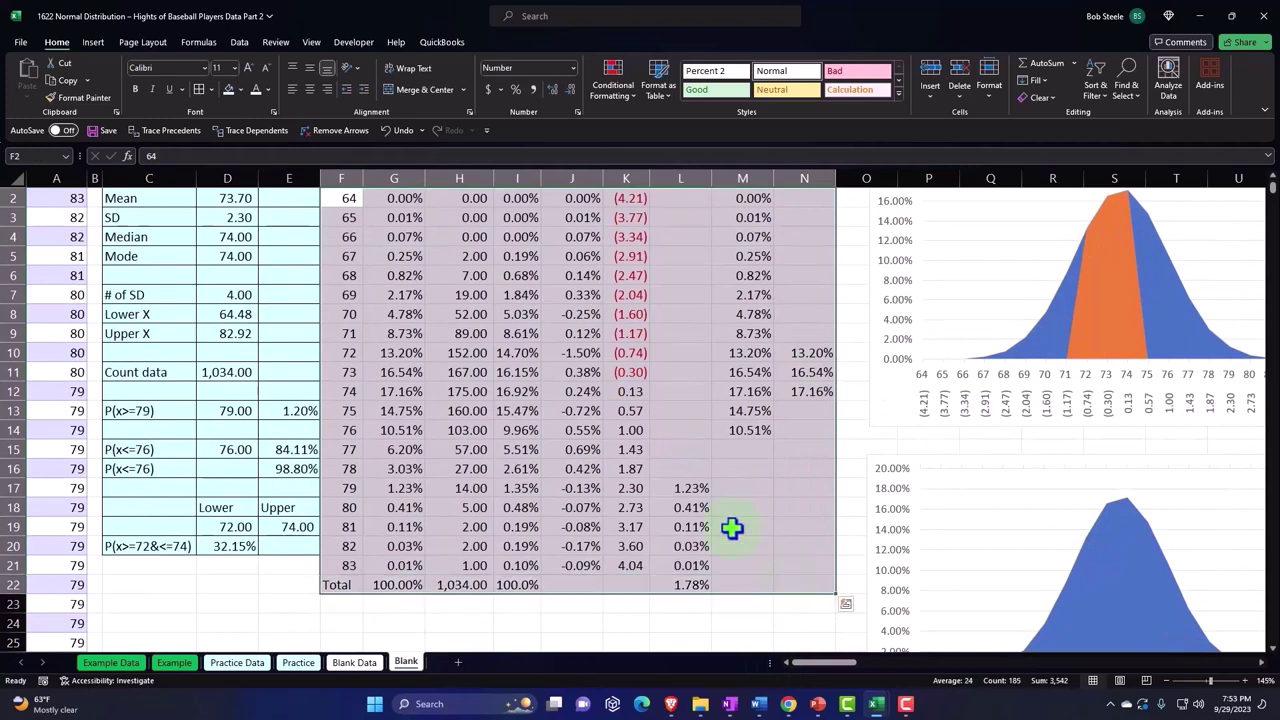
click(228, 89)
click(256, 89)
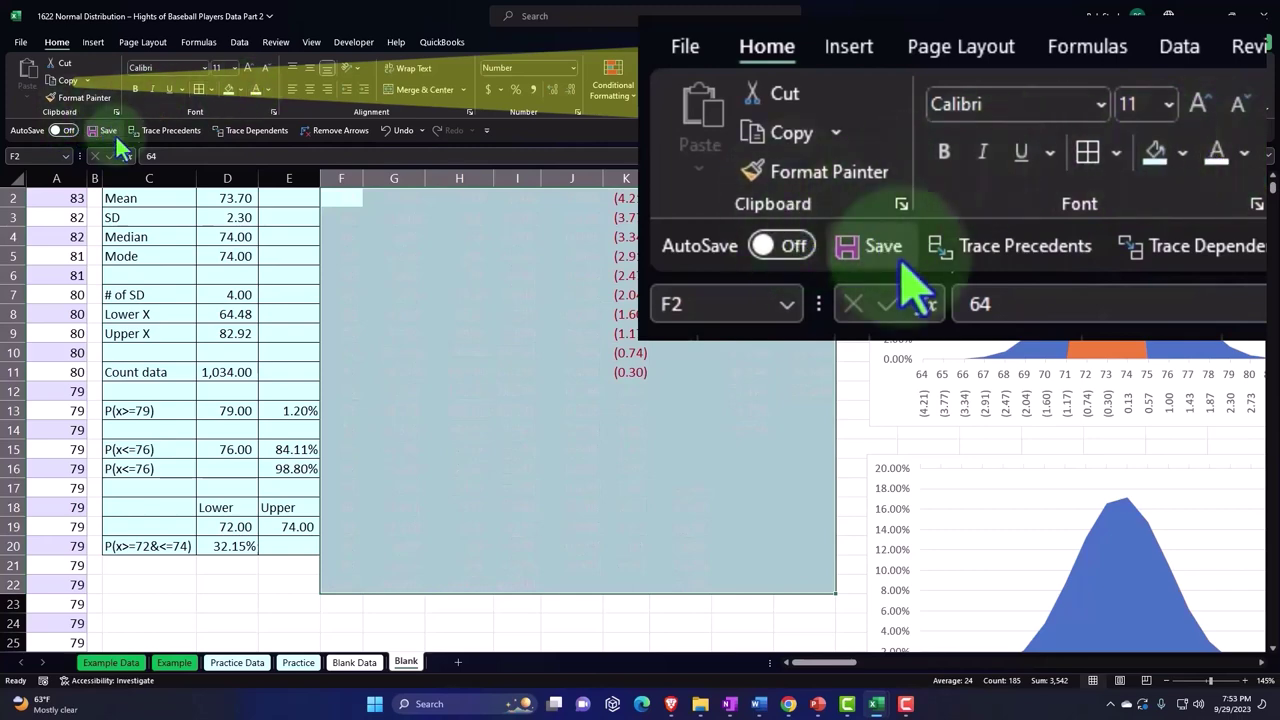
key(ctrl+z)
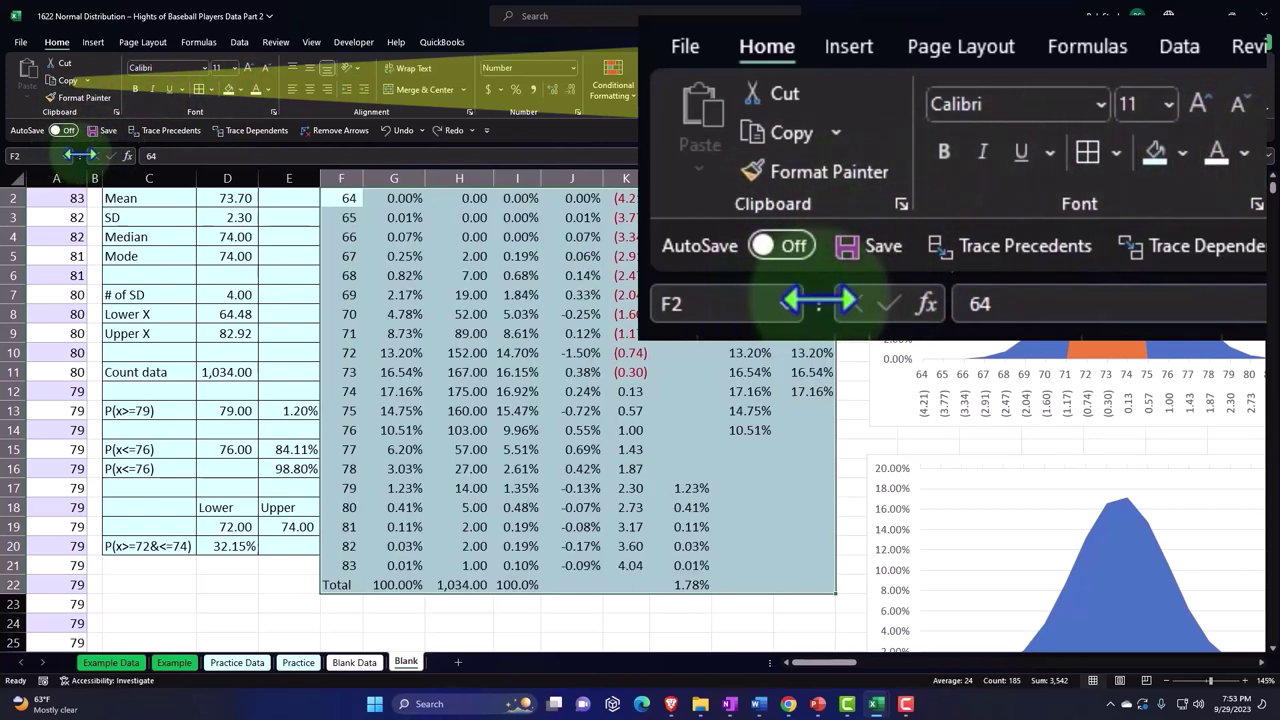
click(660, 465)
click(560, 589)
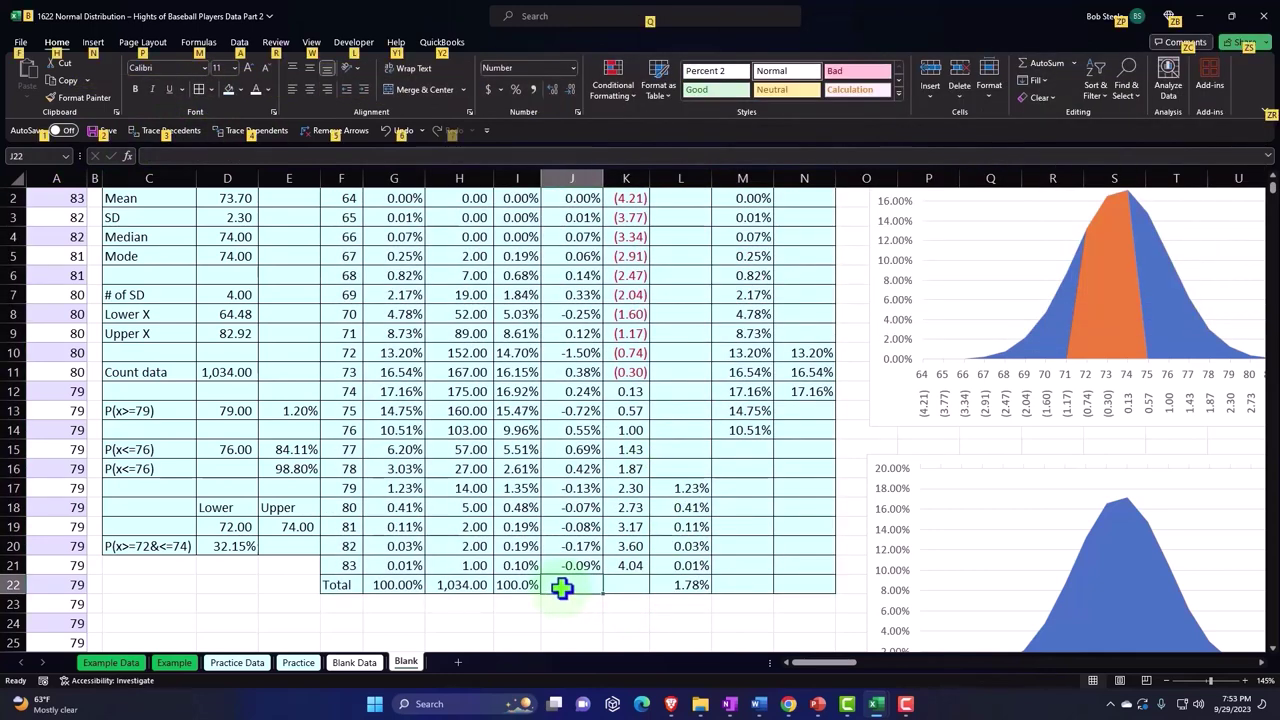
AutoSum the Difference, Z and column M totals in J22, K22 and M22
key(alt+equal)
key(Return)
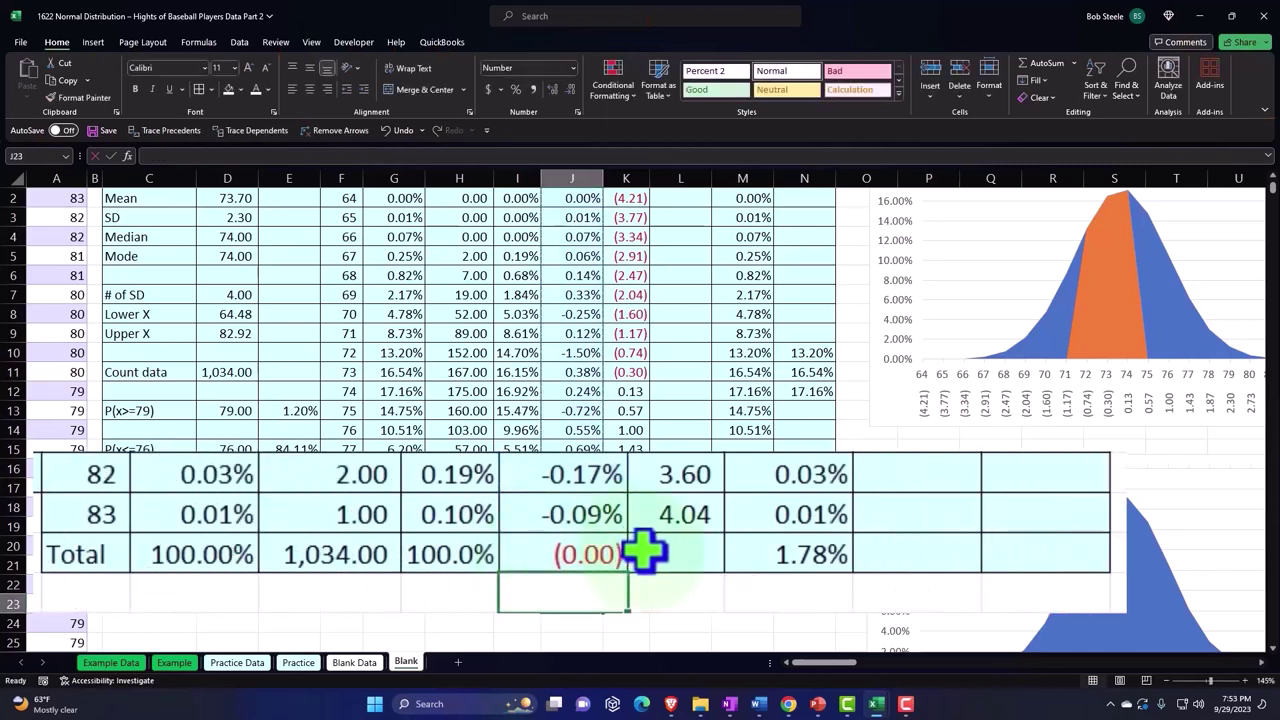
click(645, 553)
key(alt+equal)
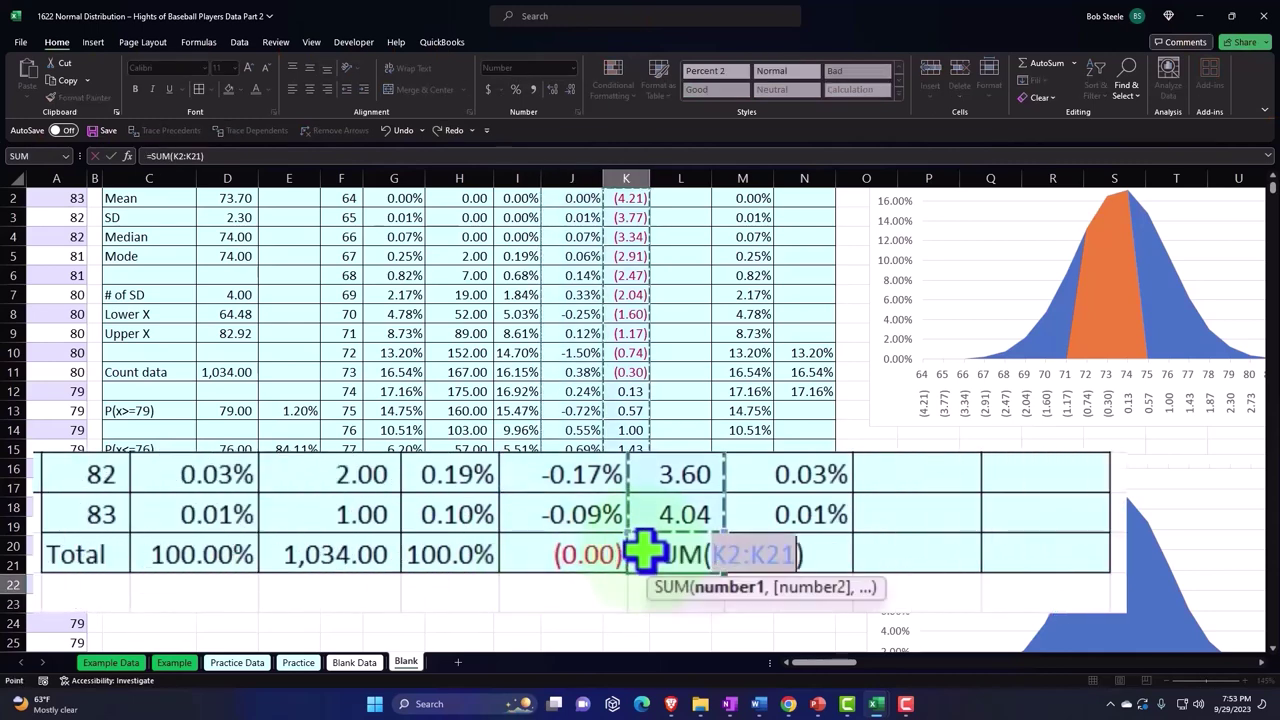
key(Return)
click(948, 560)
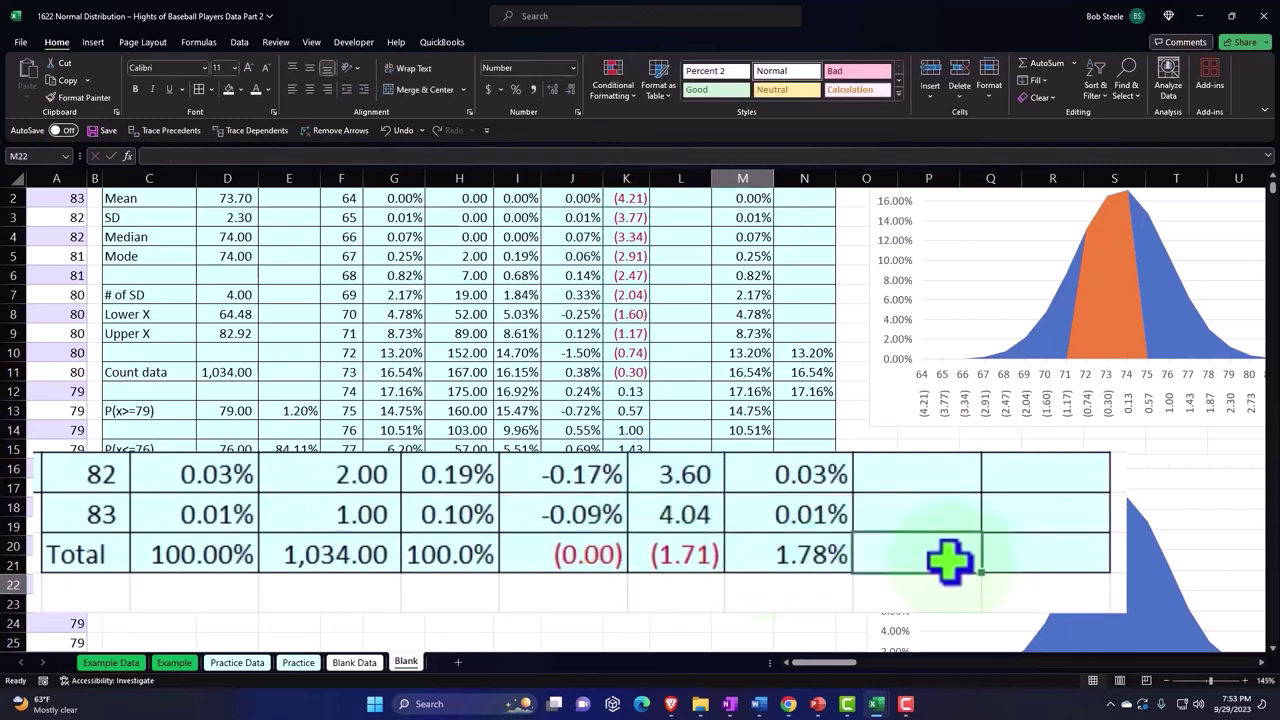
key(alt+equal)
key(Return)
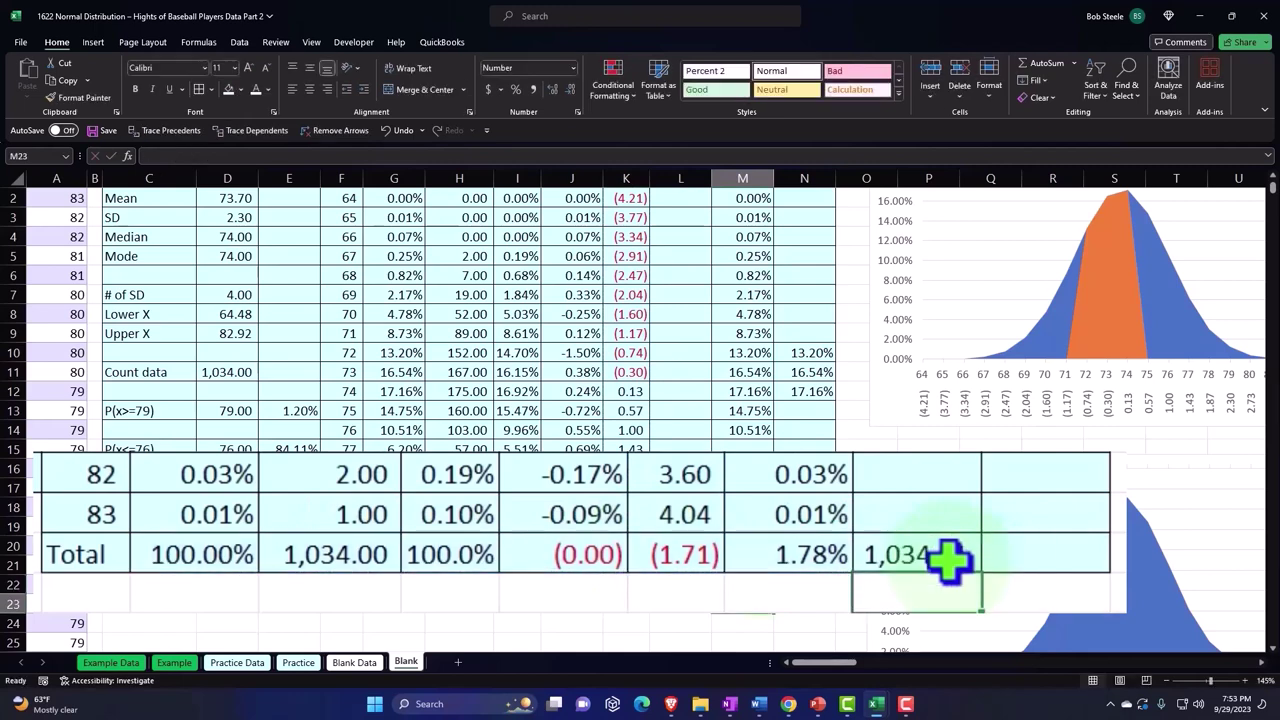
Correct M22 to =SUM(M2:M21), fill it to N22, and format both as percentages
click(948, 560)
double_click(948, 560)
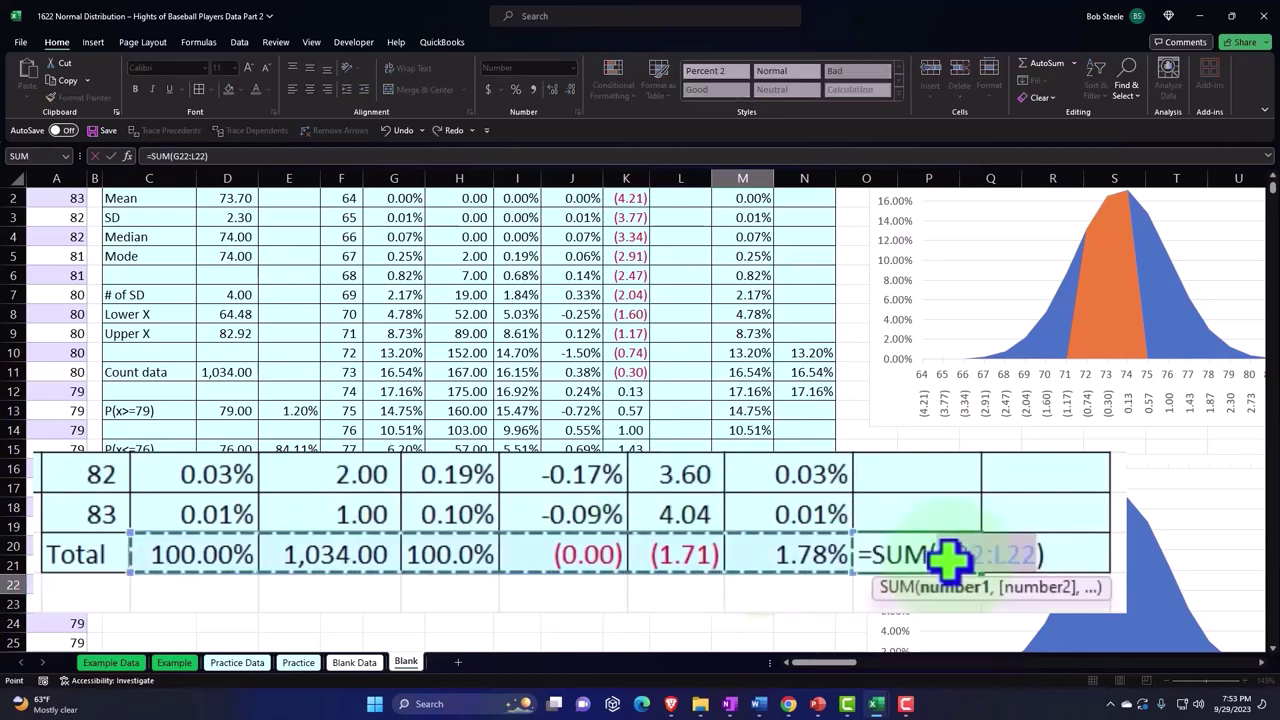
double_click(940, 553)
click(728, 566)
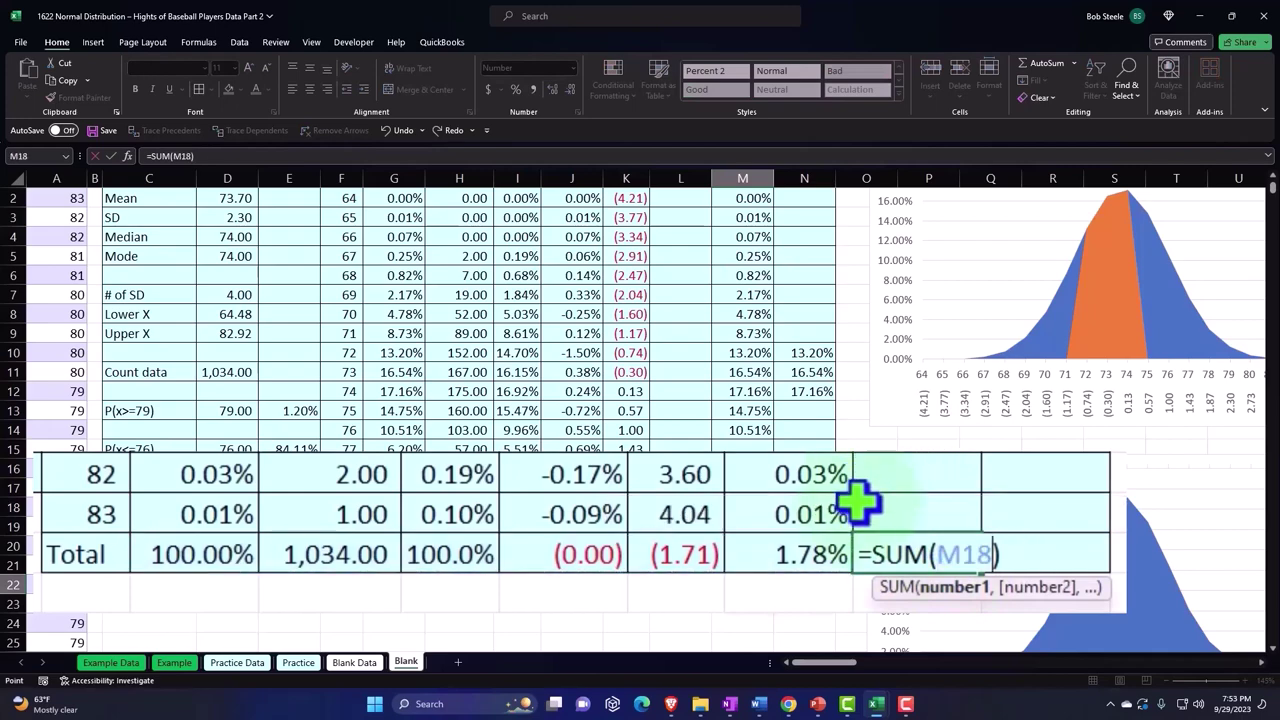
key(ctrl+shift+Up)
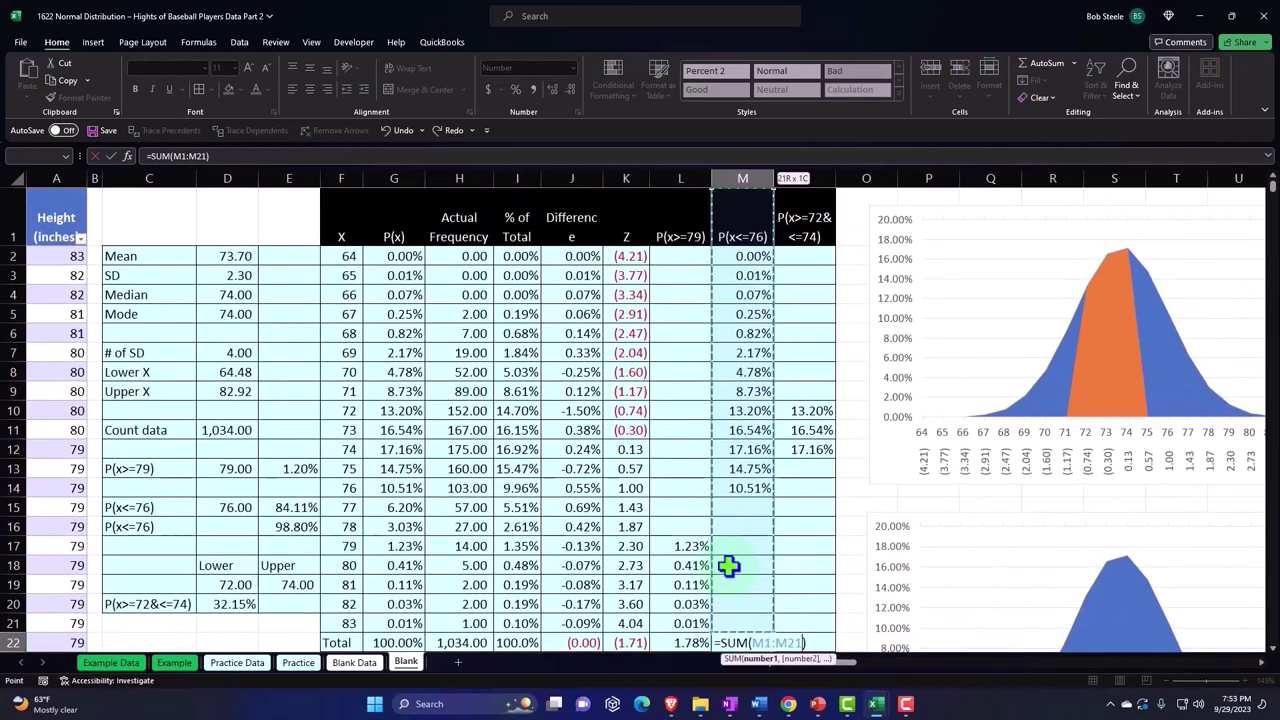
key(Return)
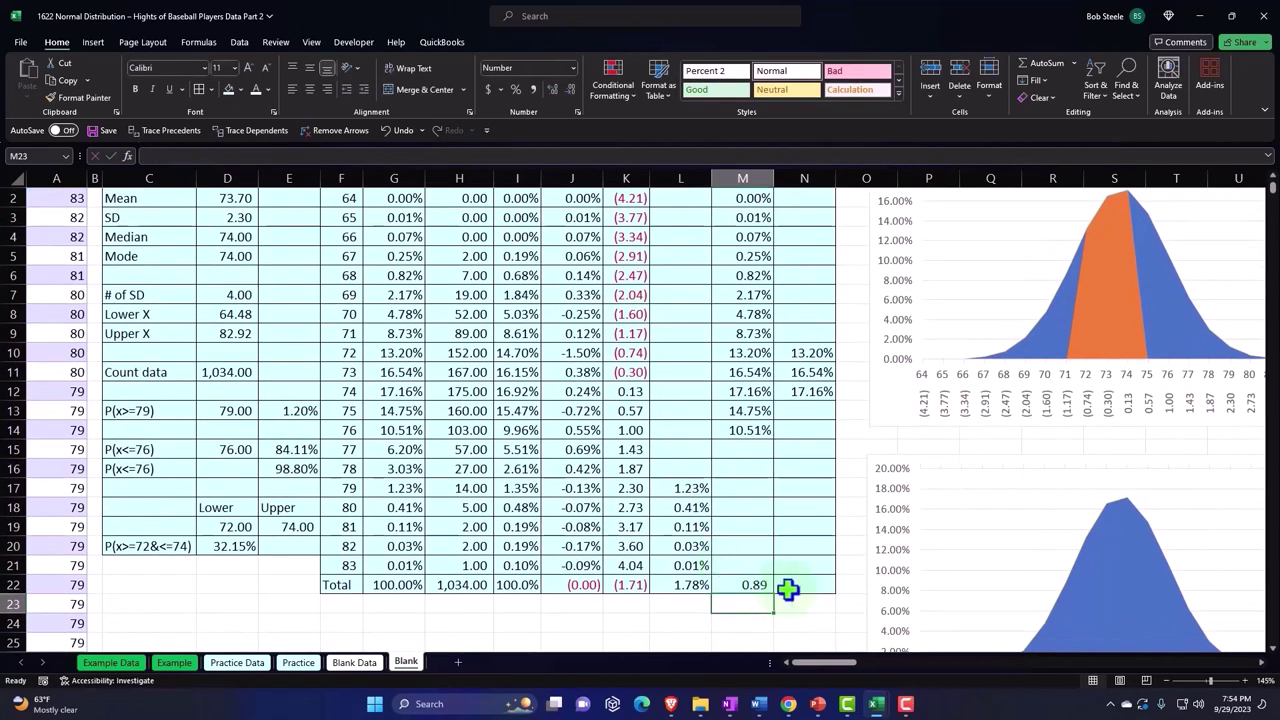
click(758, 588)
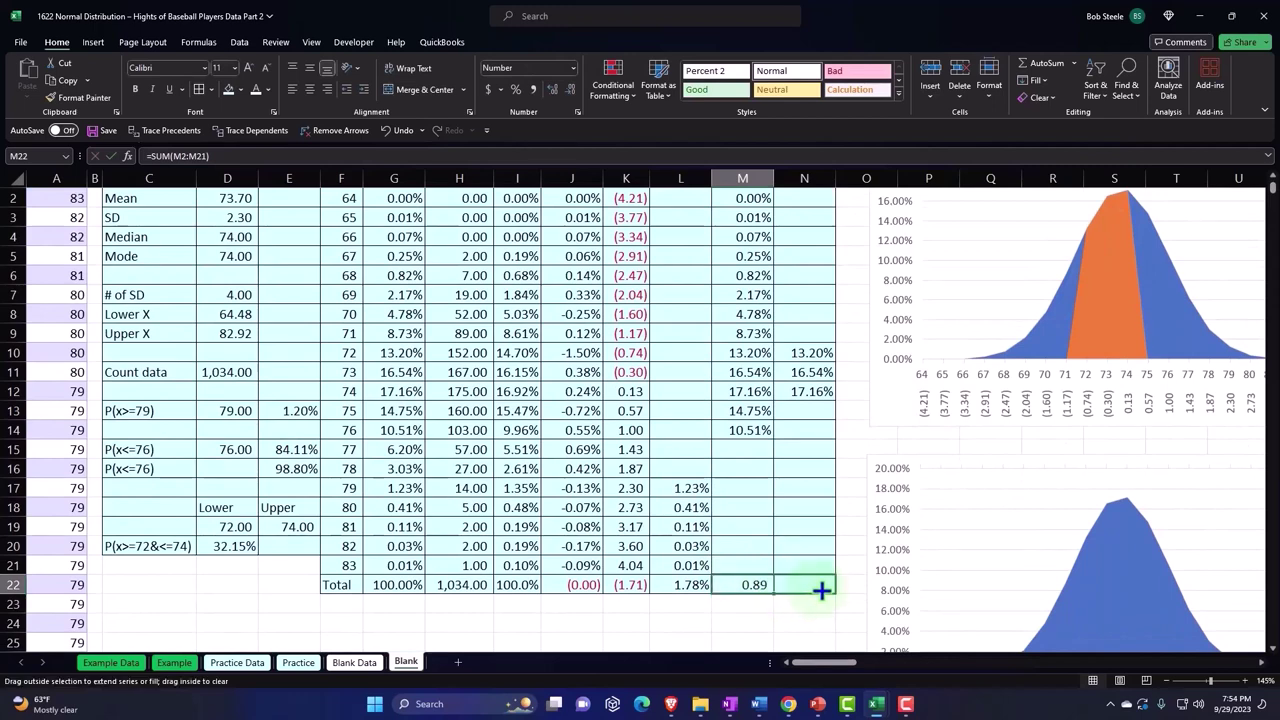
drag(820, 590, 821, 590)
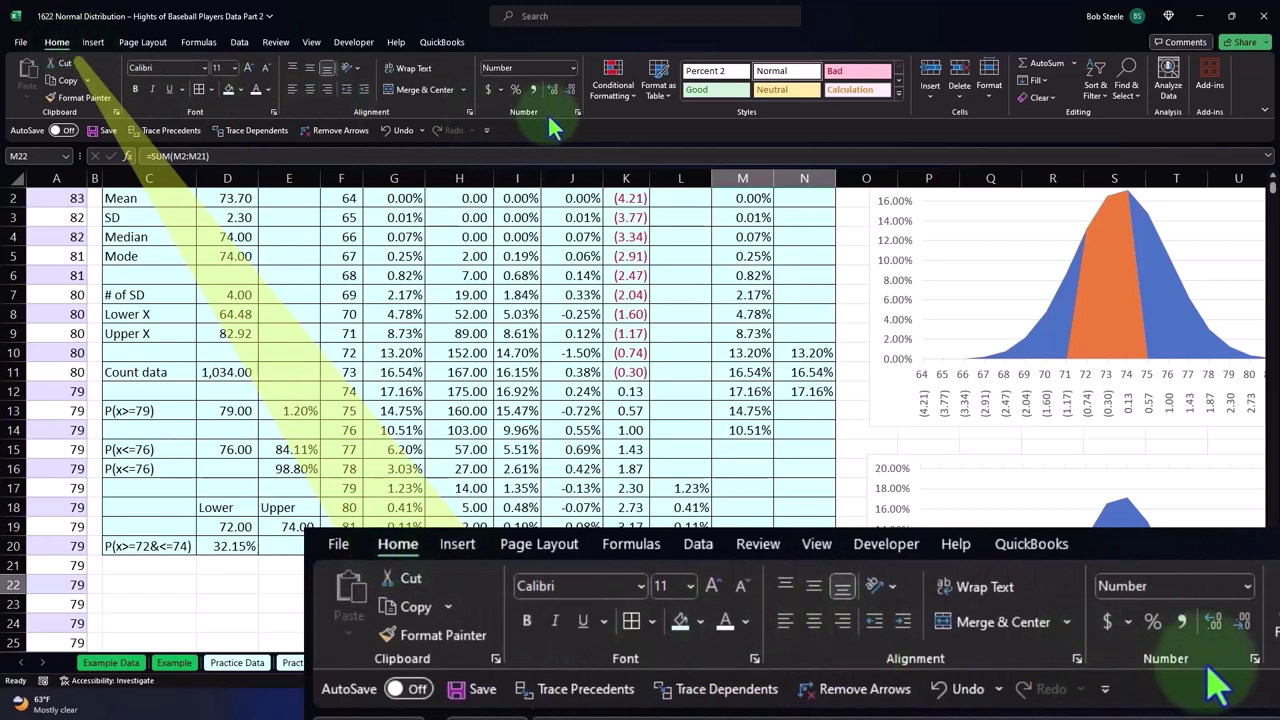
click(515, 89)
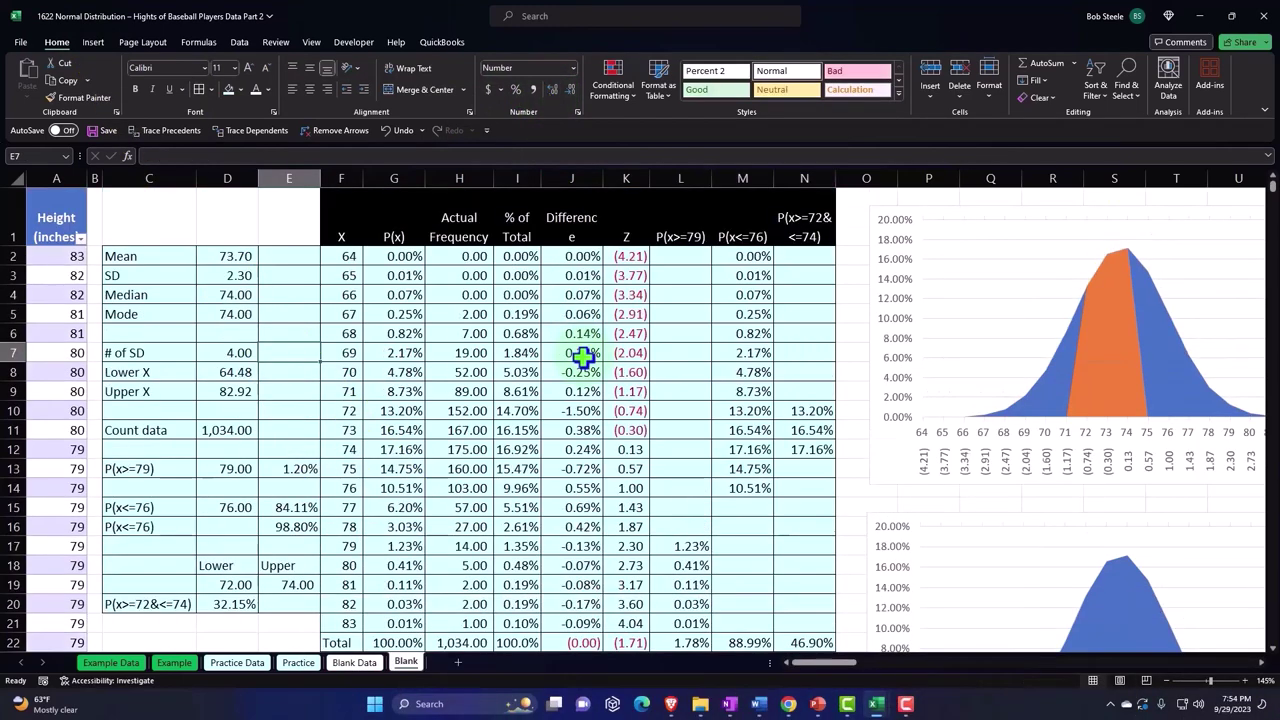
Insert a blank column before F and clear its copied formatting
click(347, 175)
right_click(331, 288)
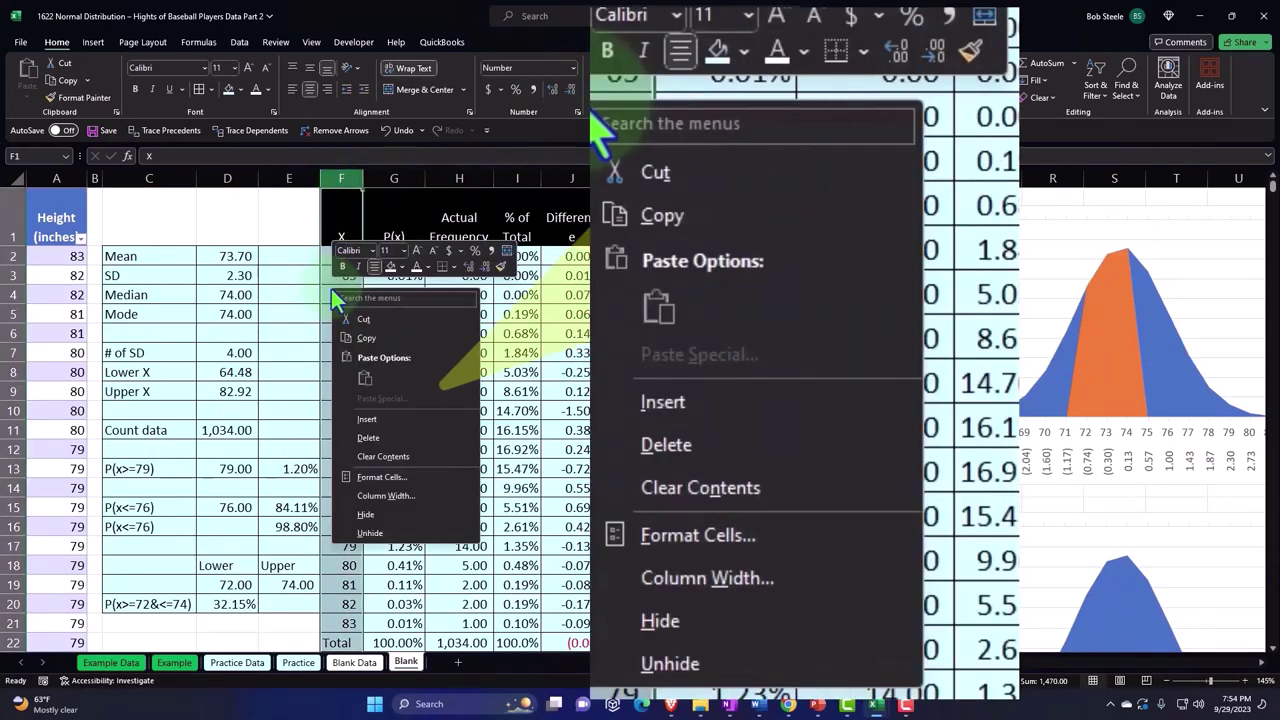
click(372, 418)
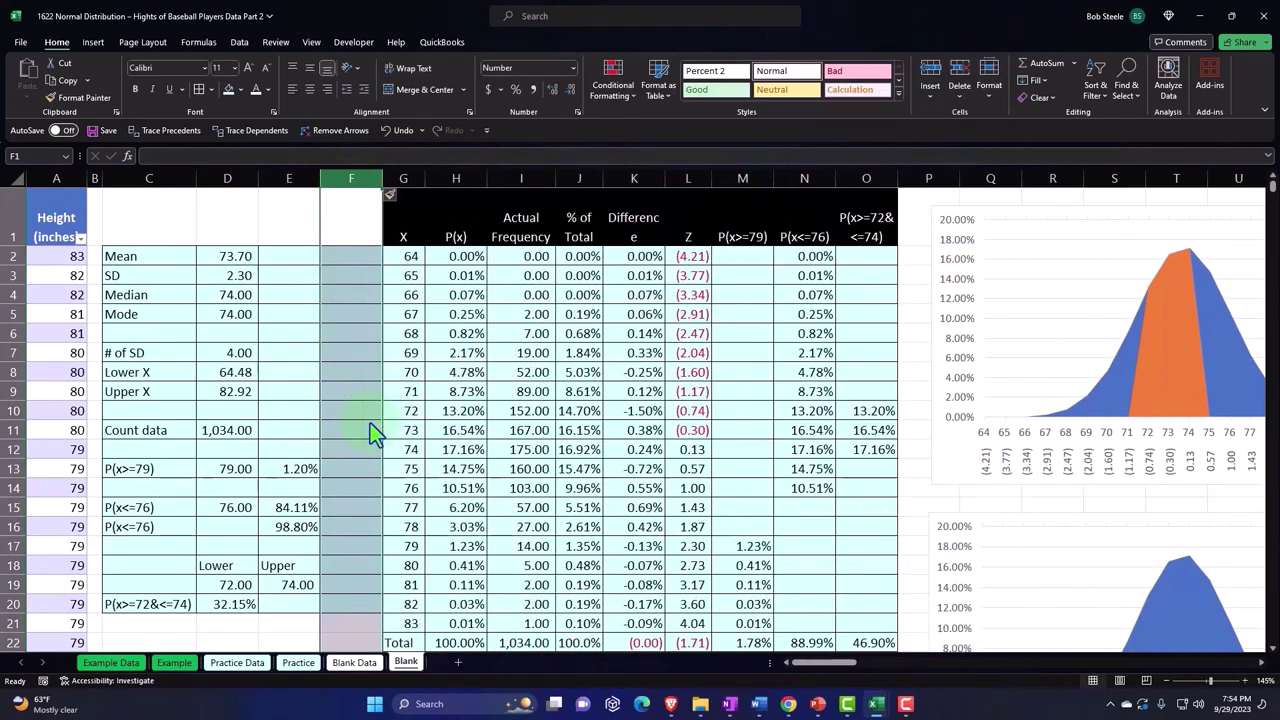
click(398, 193)
click(415, 245)
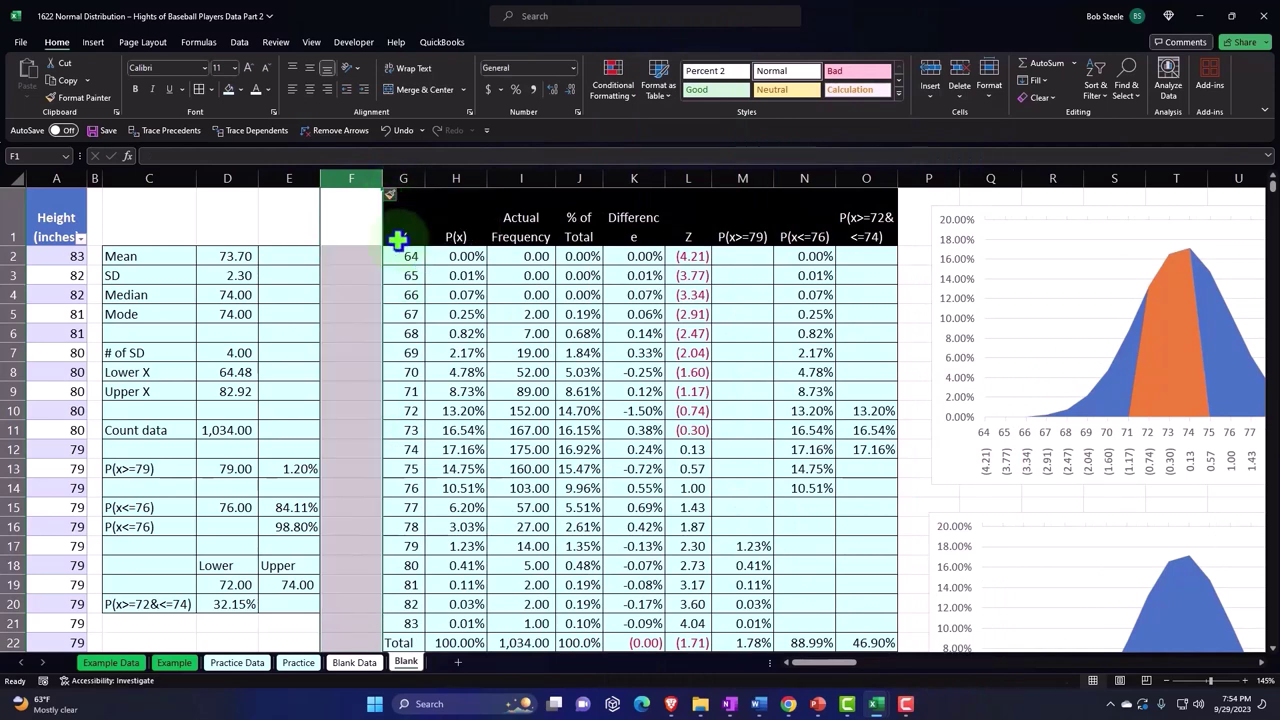
Narrow the new blank column F to a thin separator
click(274, 209)
click(380, 179)
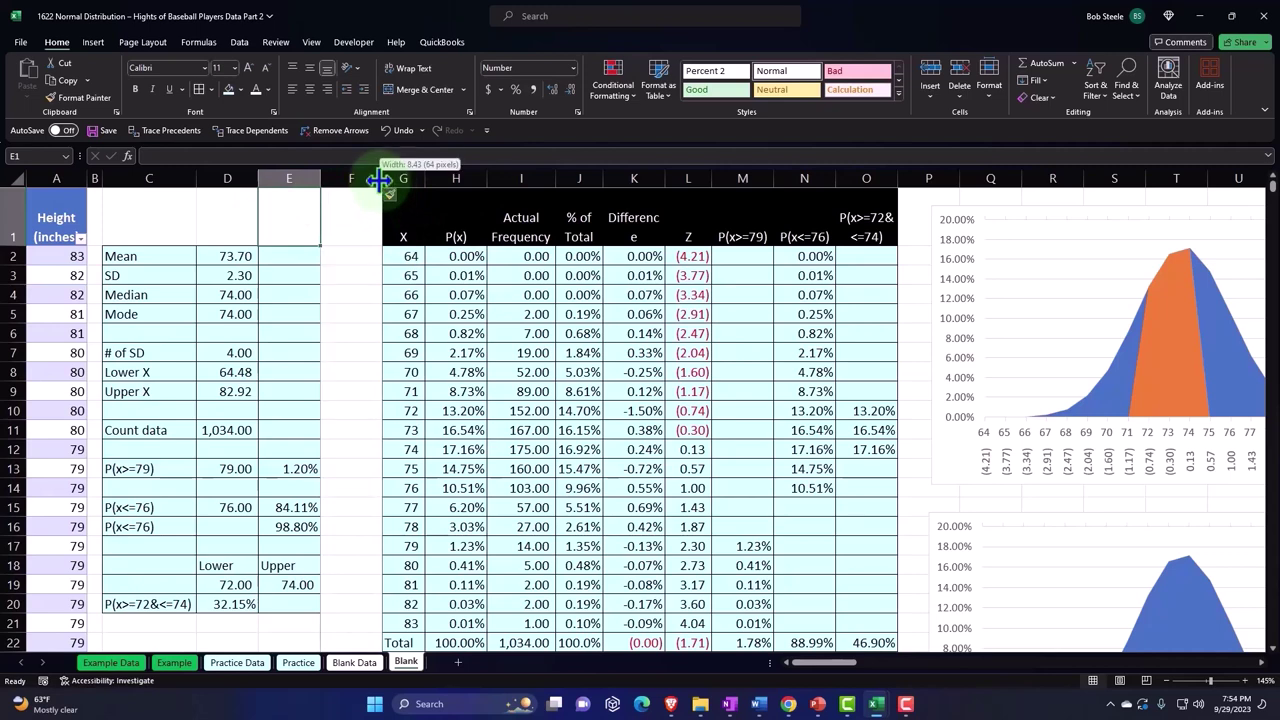
drag(380, 179, 331, 179)
drag(292, 258, 294, 594)
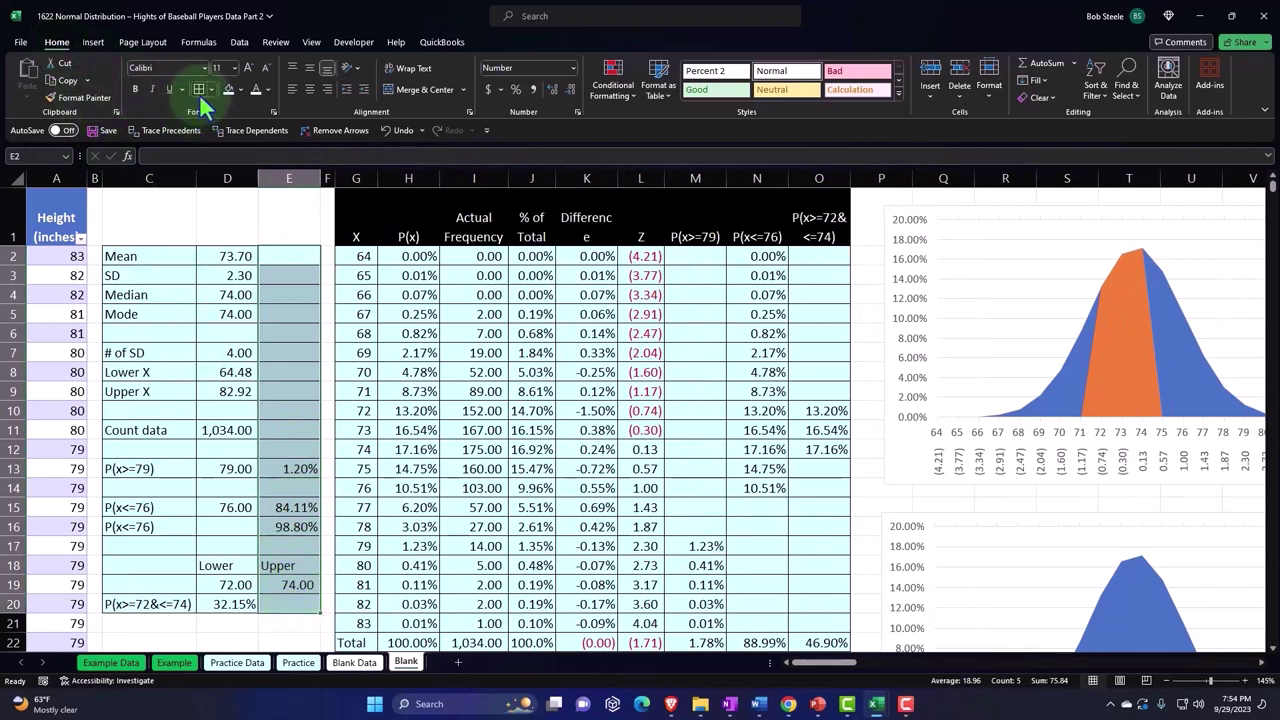
click(297, 366)
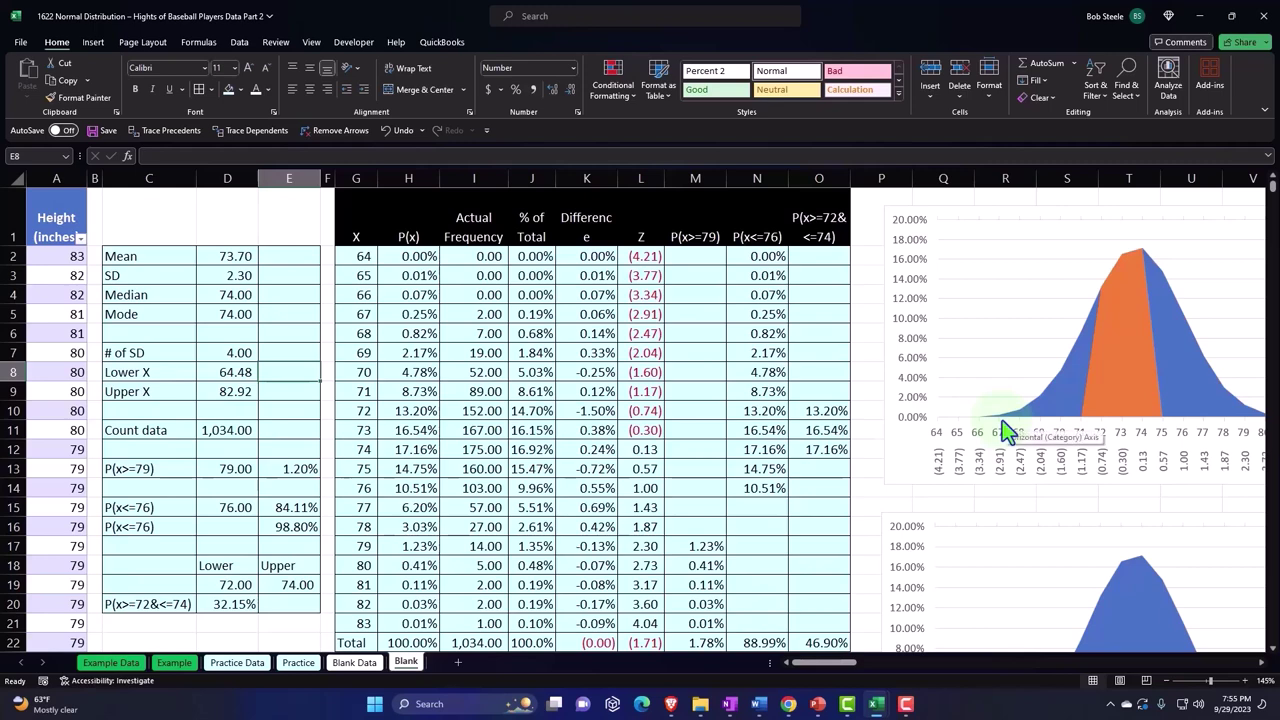
Review the X value 65 in G3 and the Z-score formula in L2
click(358, 281)
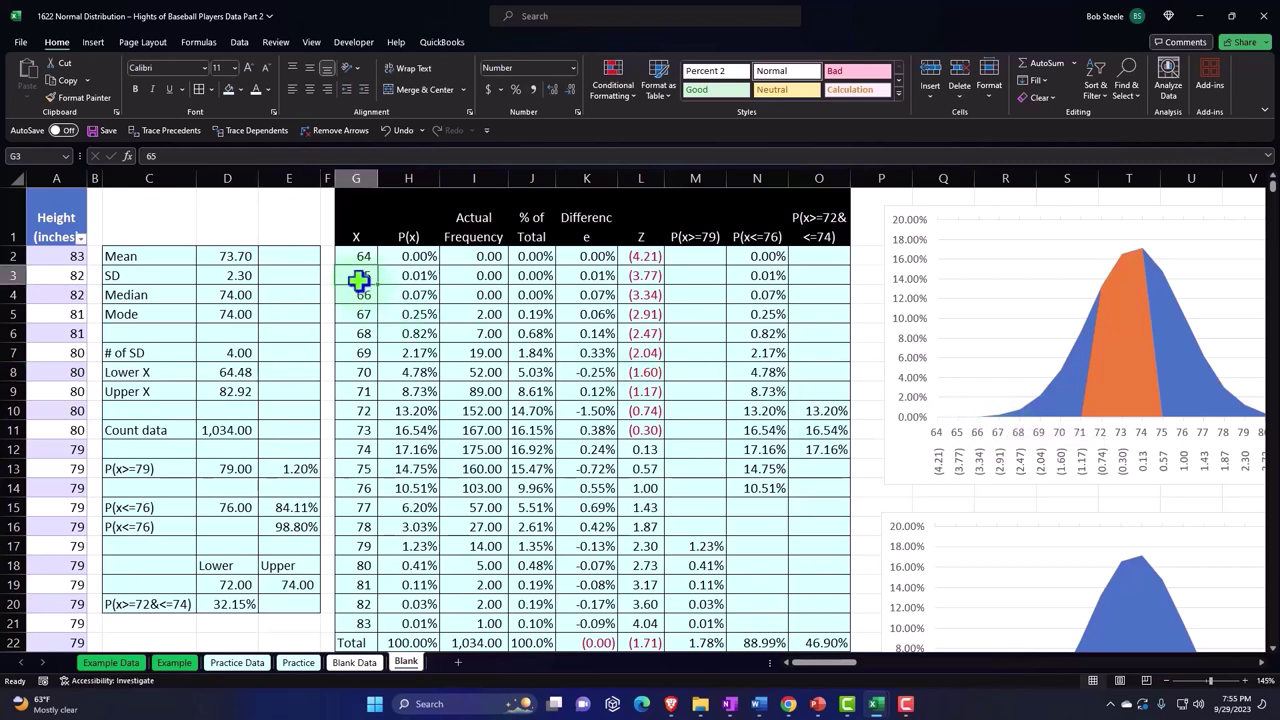
click(633, 262)
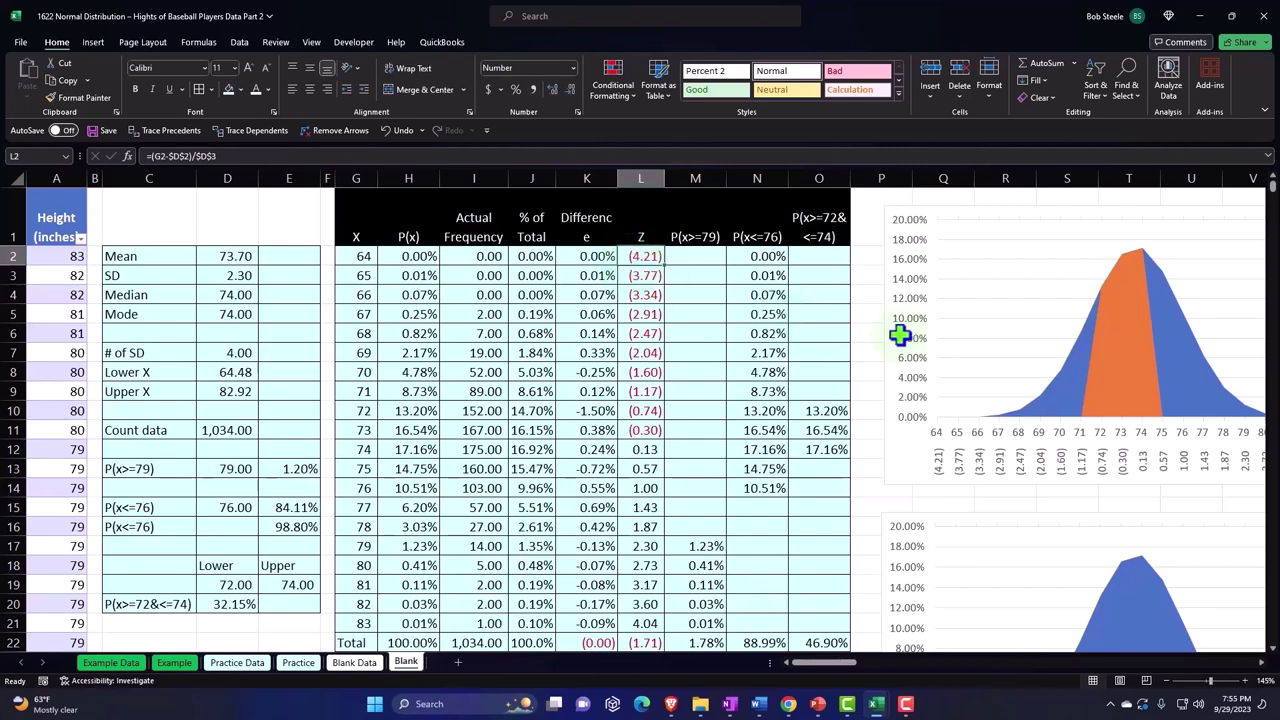
scroll(916, 336, down, 3)
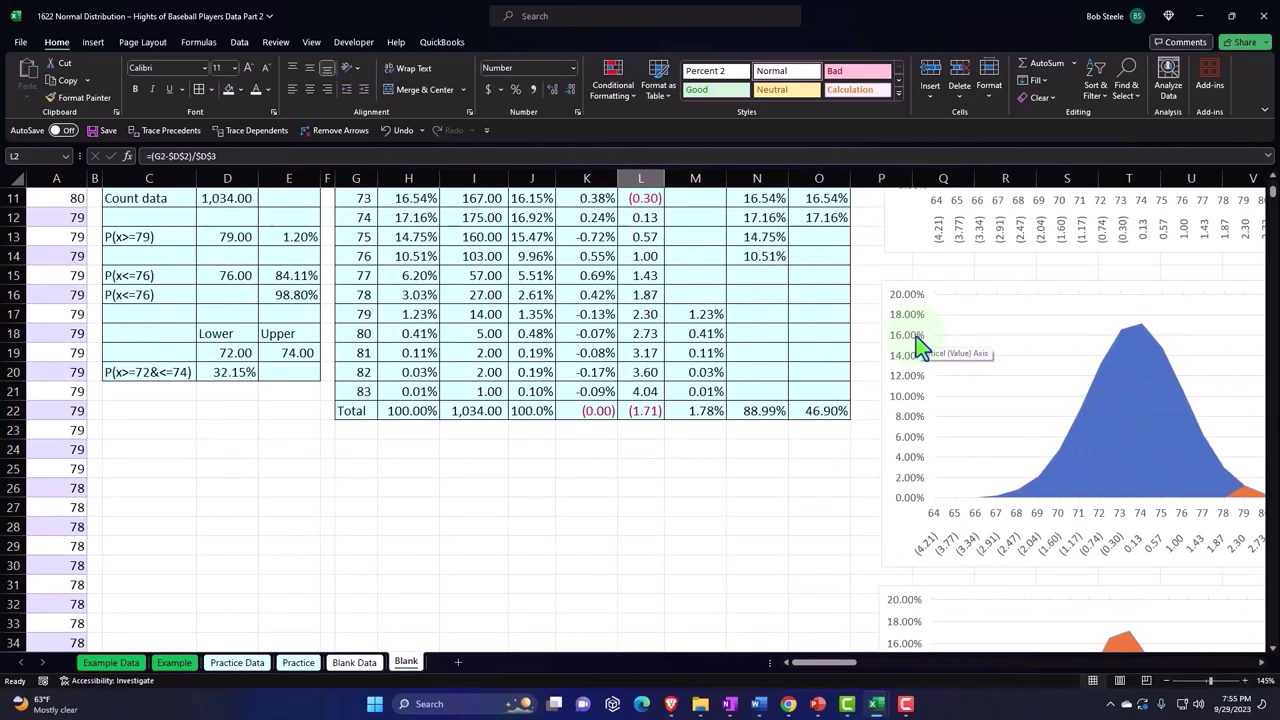
scroll(916, 336, down, 5)
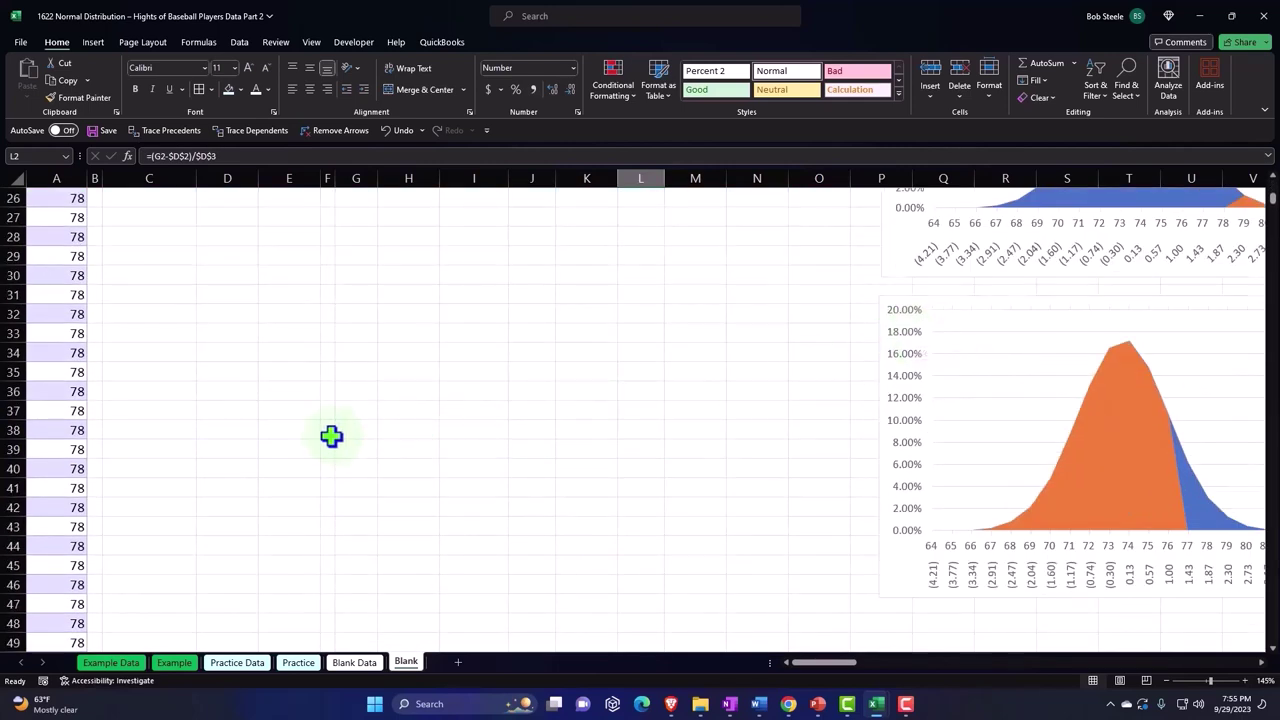
scroll(329, 434, up, 8)
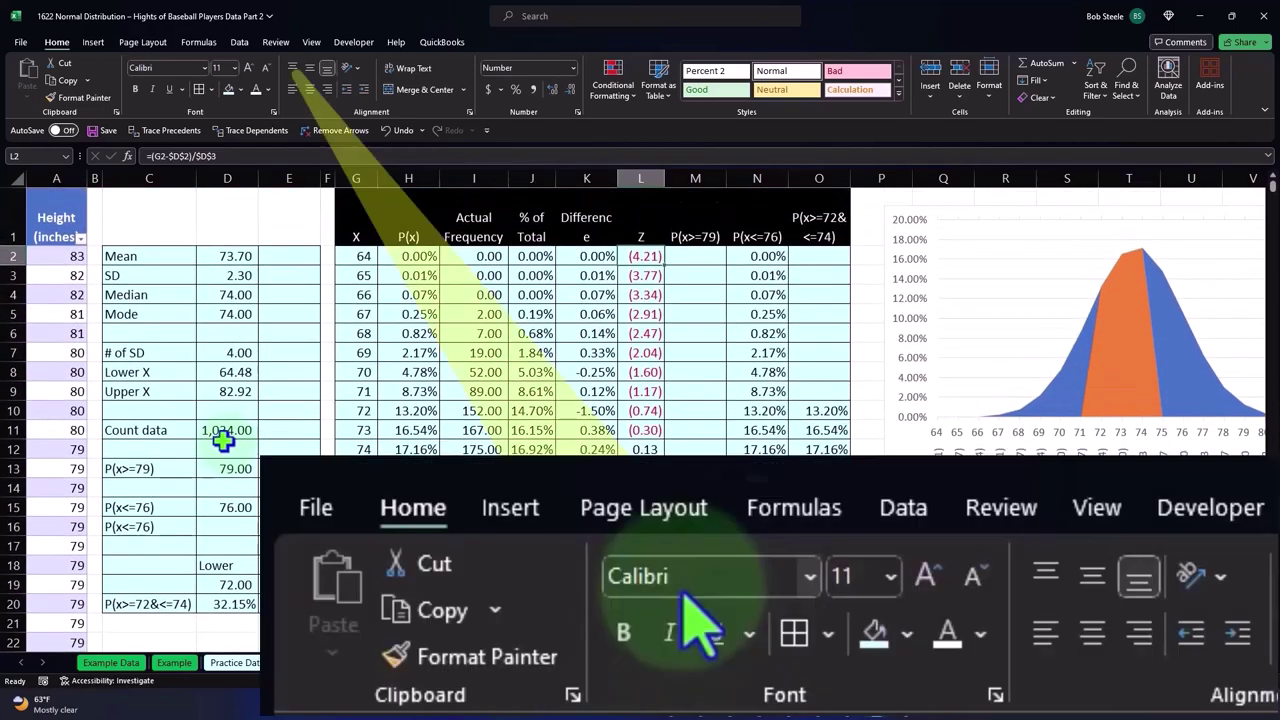
Spell-check the whole sheet from the start through to completion
click(275, 42)
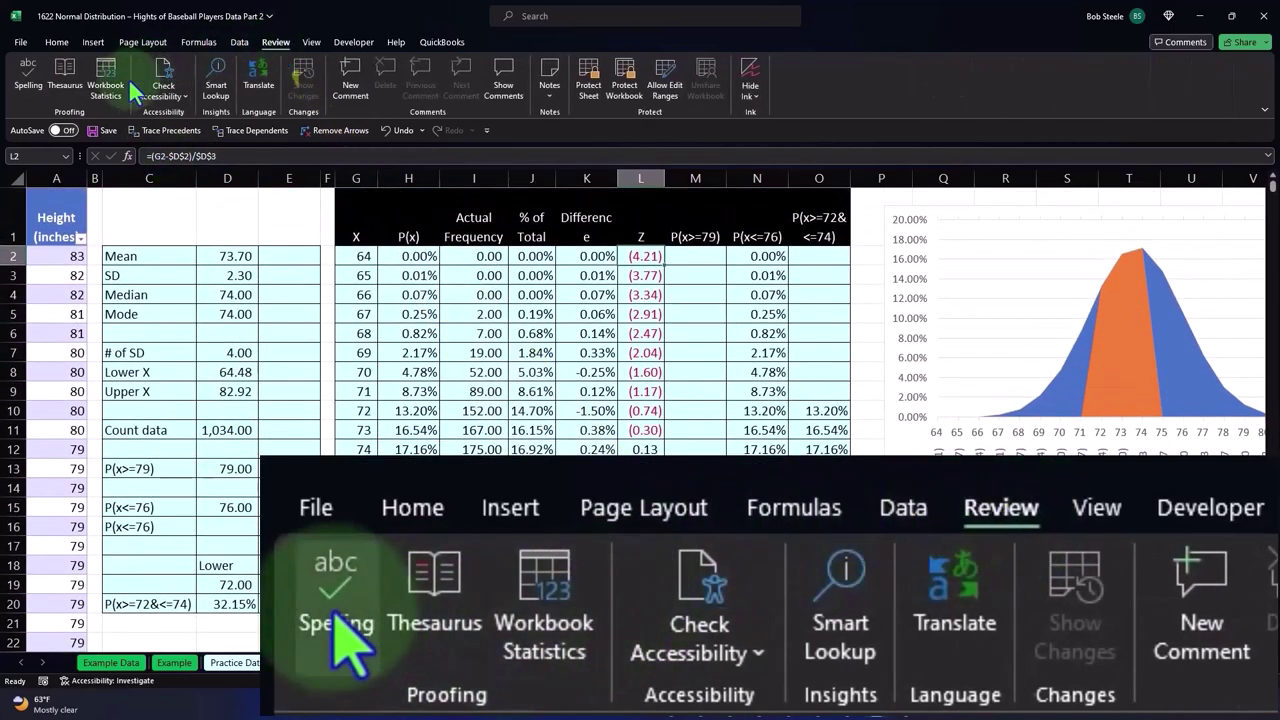
click(28, 75)
click(500, 366)
click(541, 366)
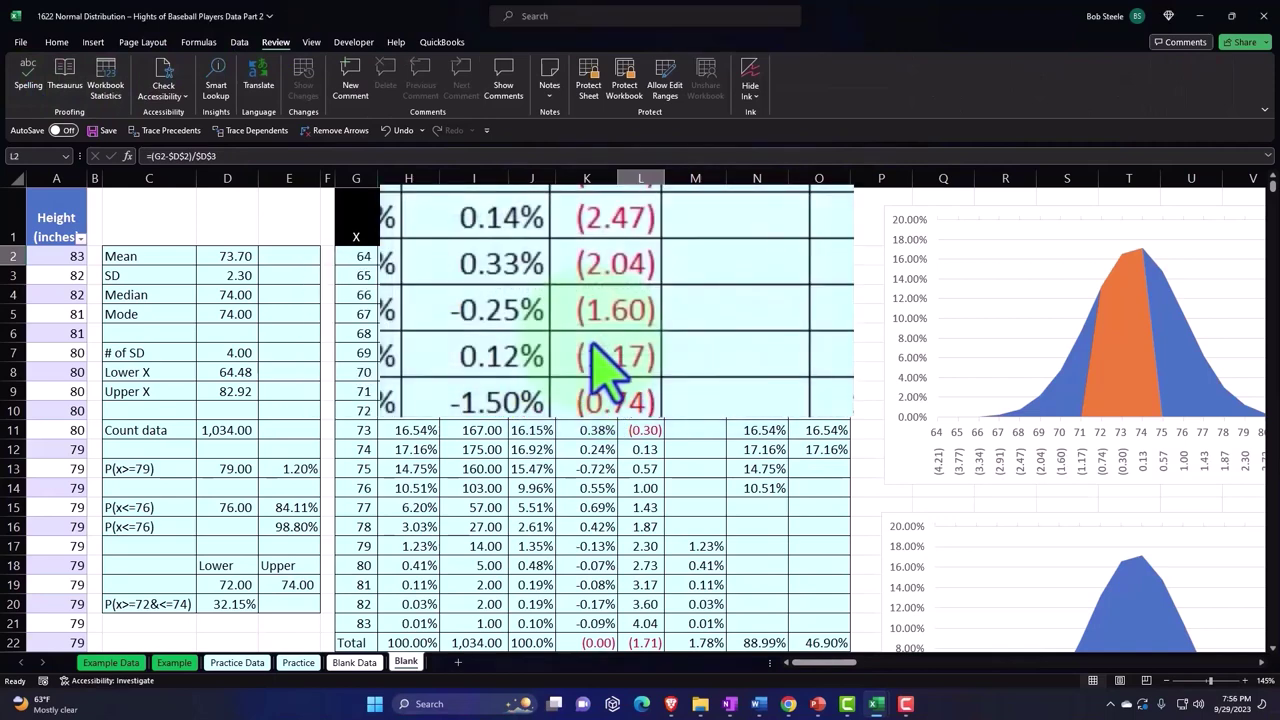
click(231, 623)
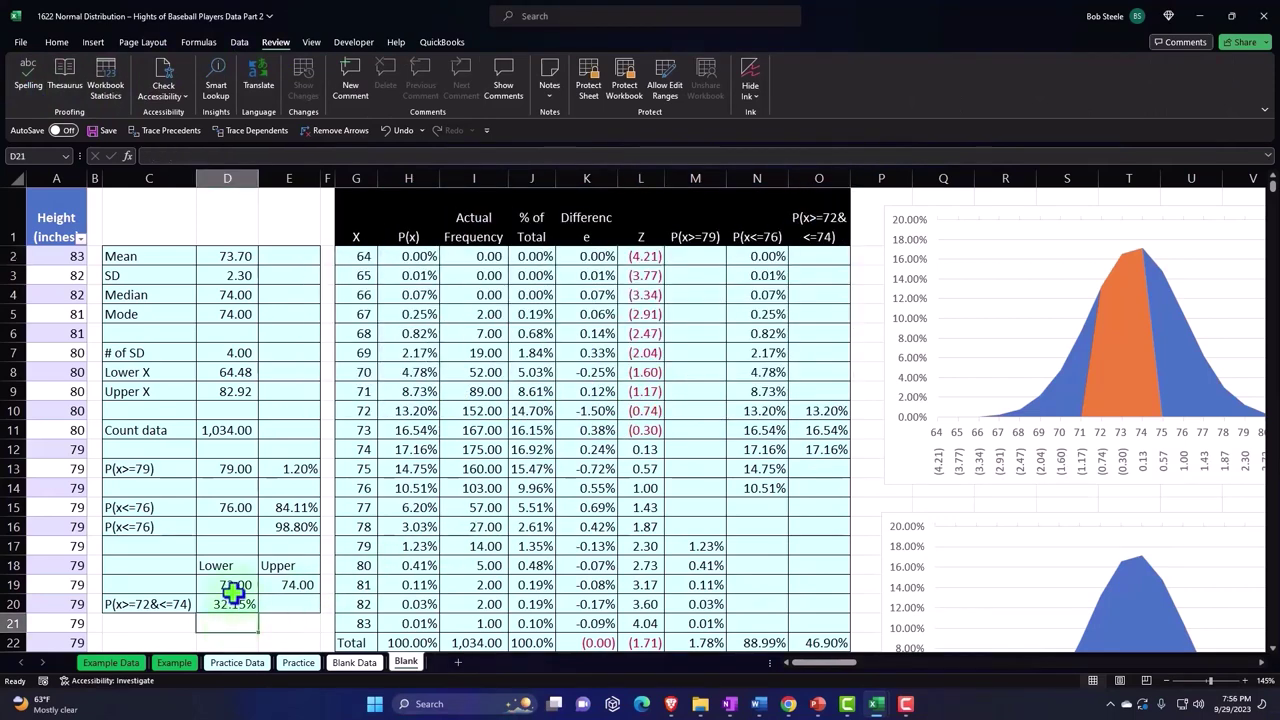